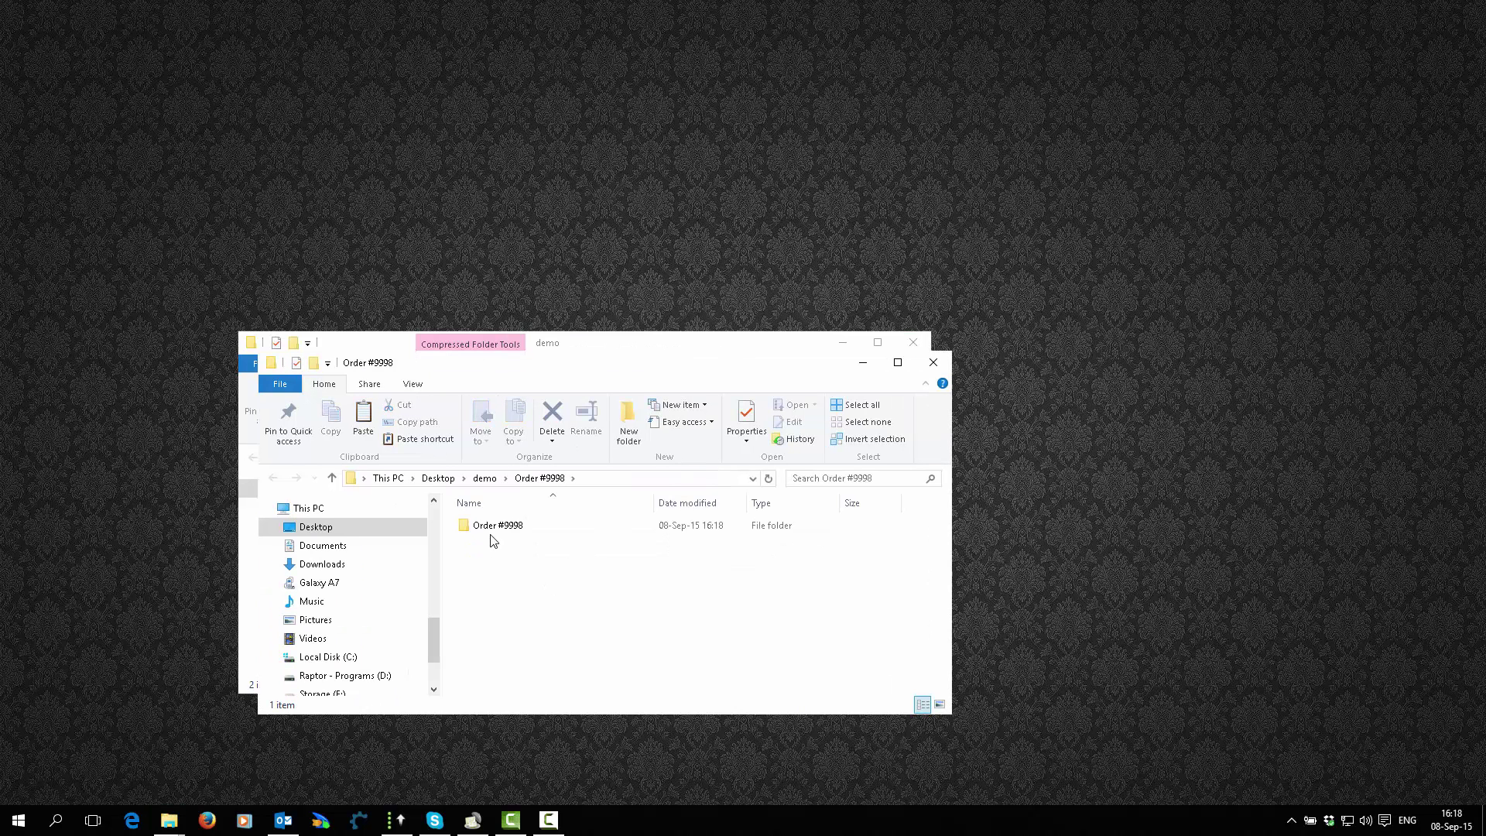
Browse the extracted order folder to GSA SER Format, select GSA SER SL Format.sl, and clear the folder windows from the desktop.
{"action": "double_click", "coordinate": [500, 525]}
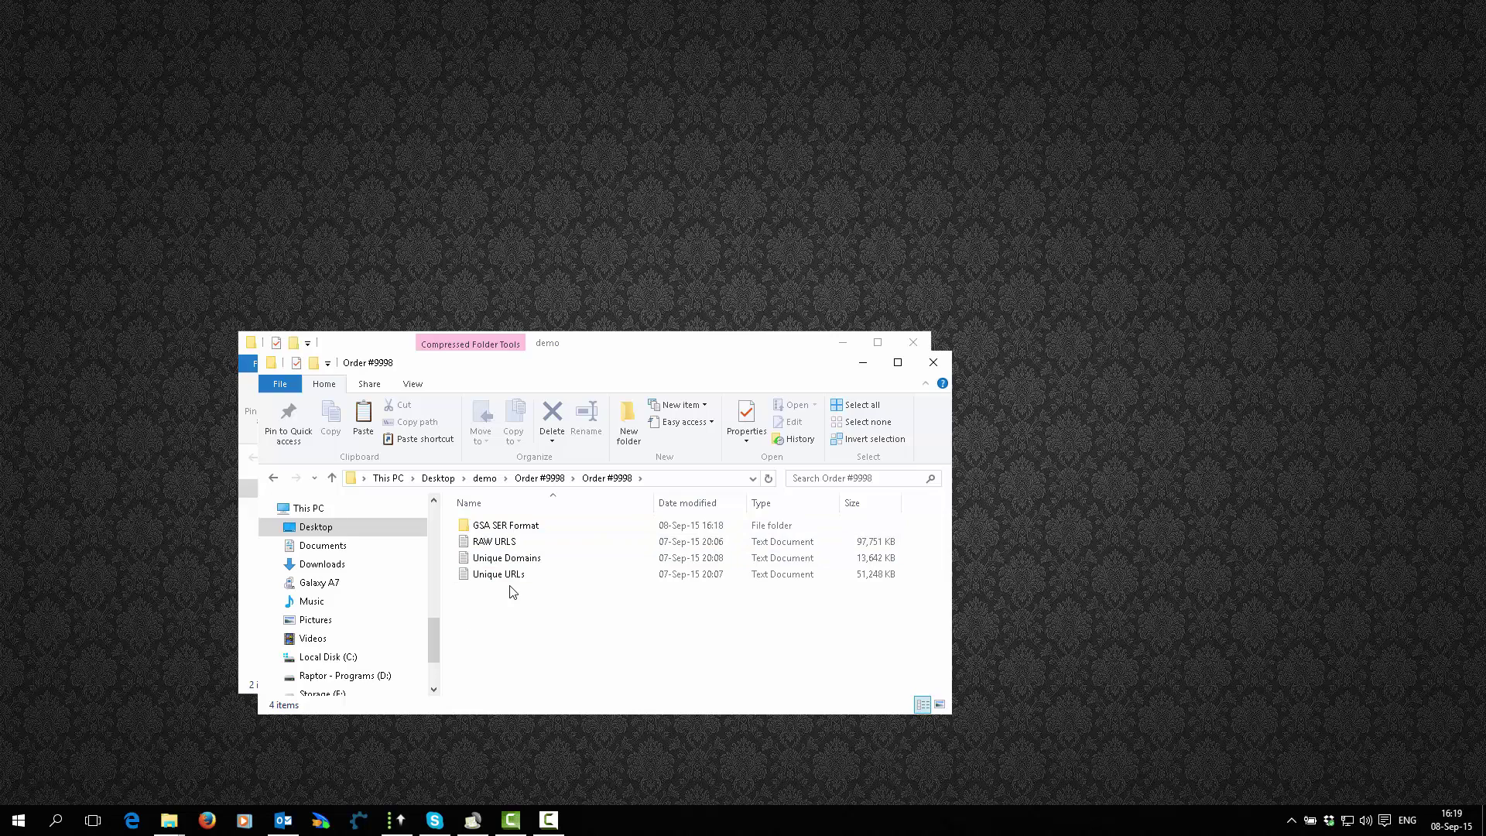
{"action": "double_click", "coordinate": [497, 526]}
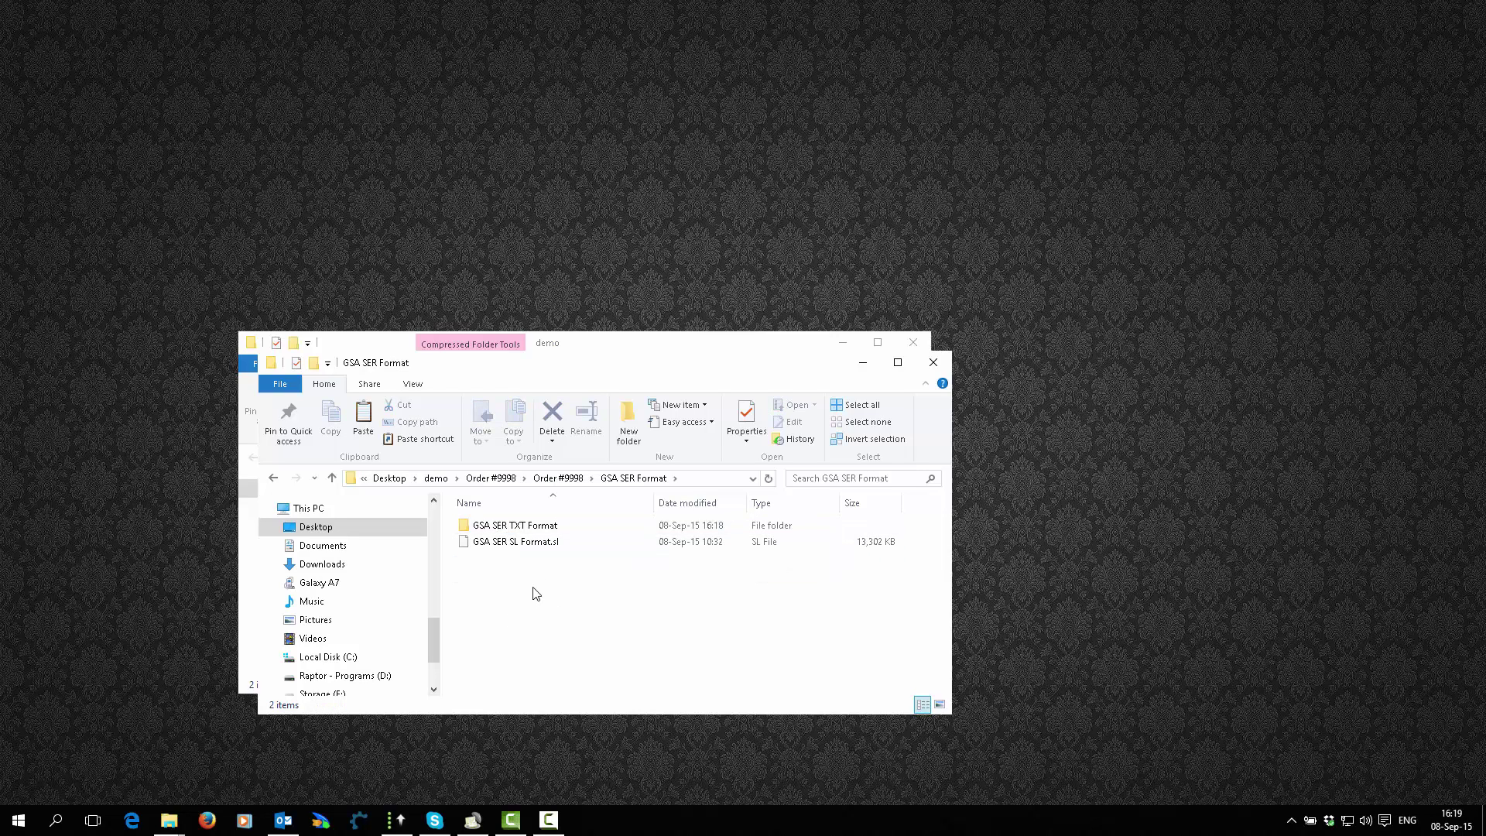
{"action": "left_click", "coordinate": [523, 546]}
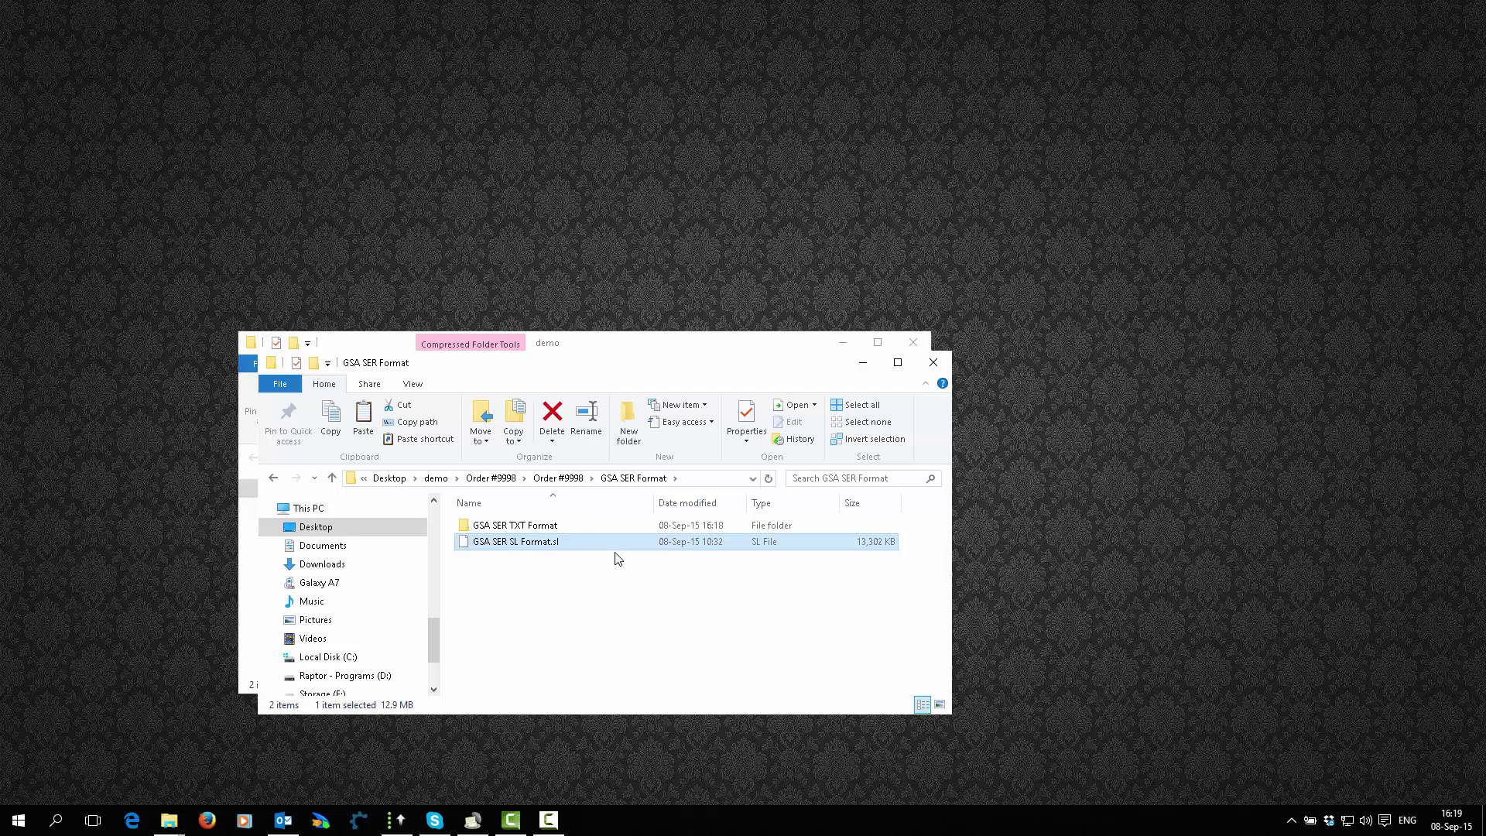
{"action": "left_click", "coordinate": [933, 363]}
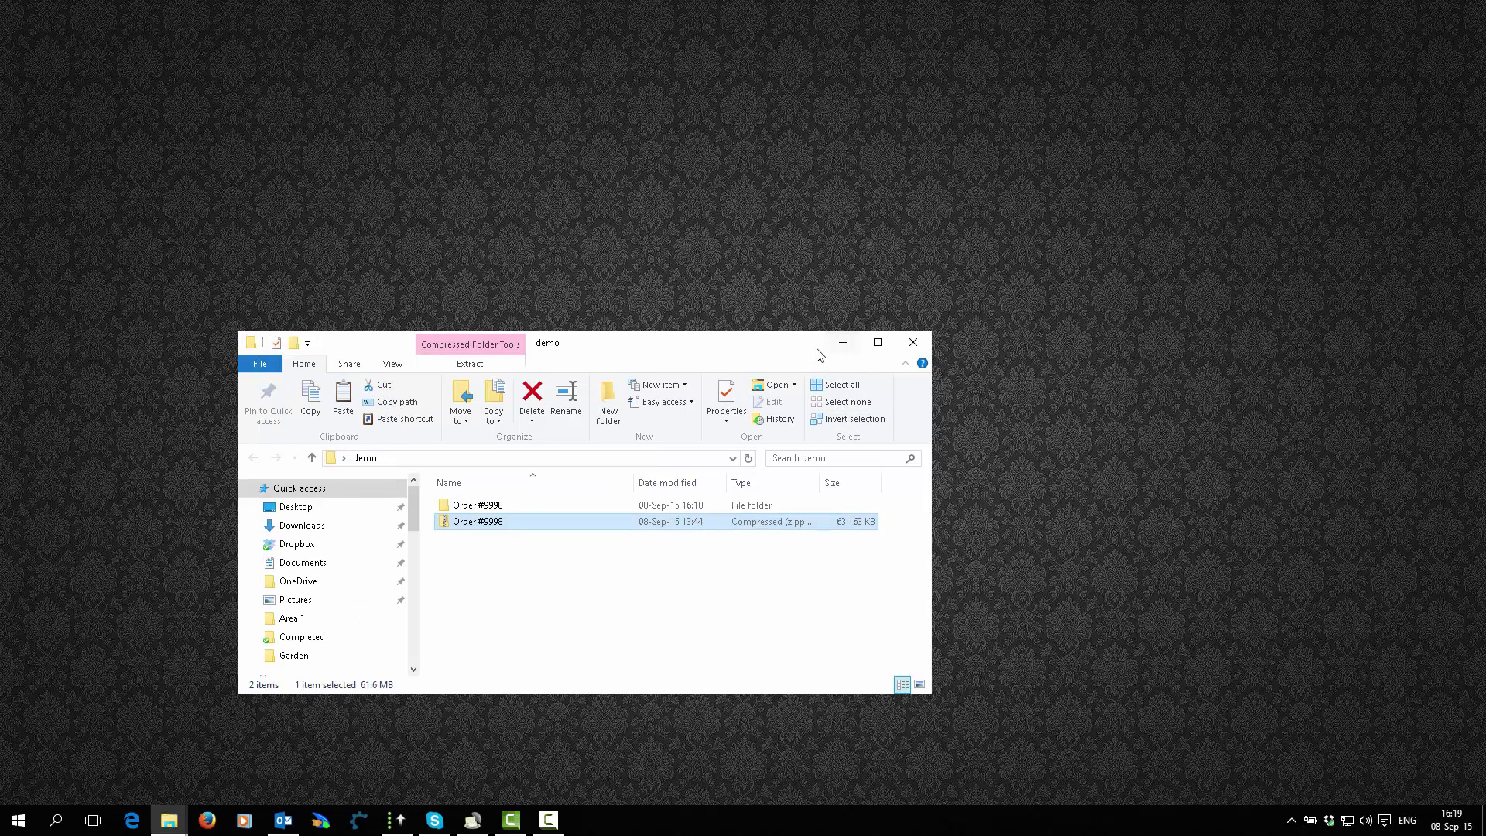
{"action": "left_click", "coordinate": [844, 344]}
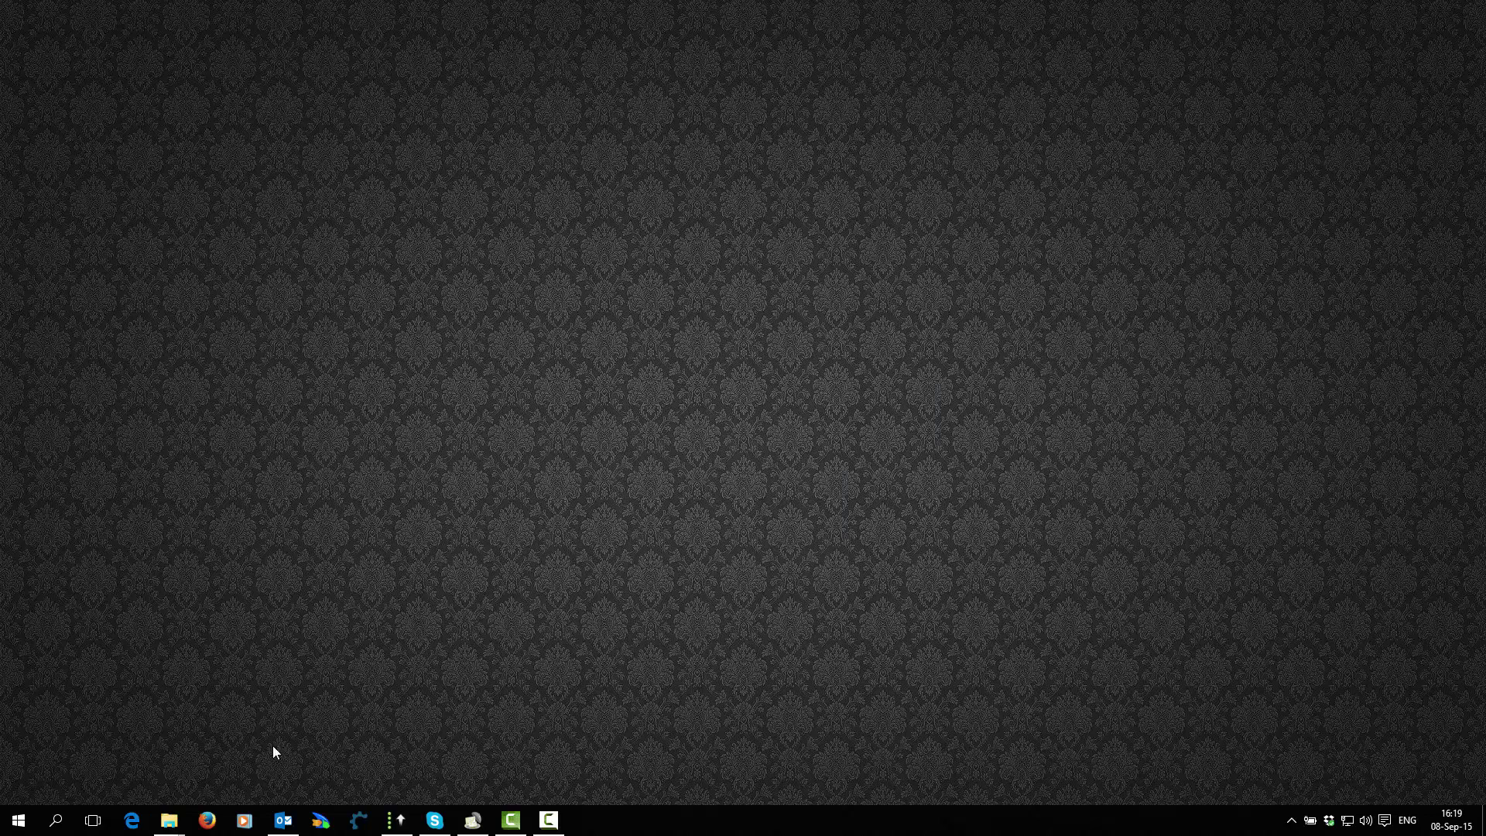
Switch to GSA Search Engine Ranker and bring up the site list import options in the advanced settings.
{"action": "left_click", "coordinate": [398, 819]}
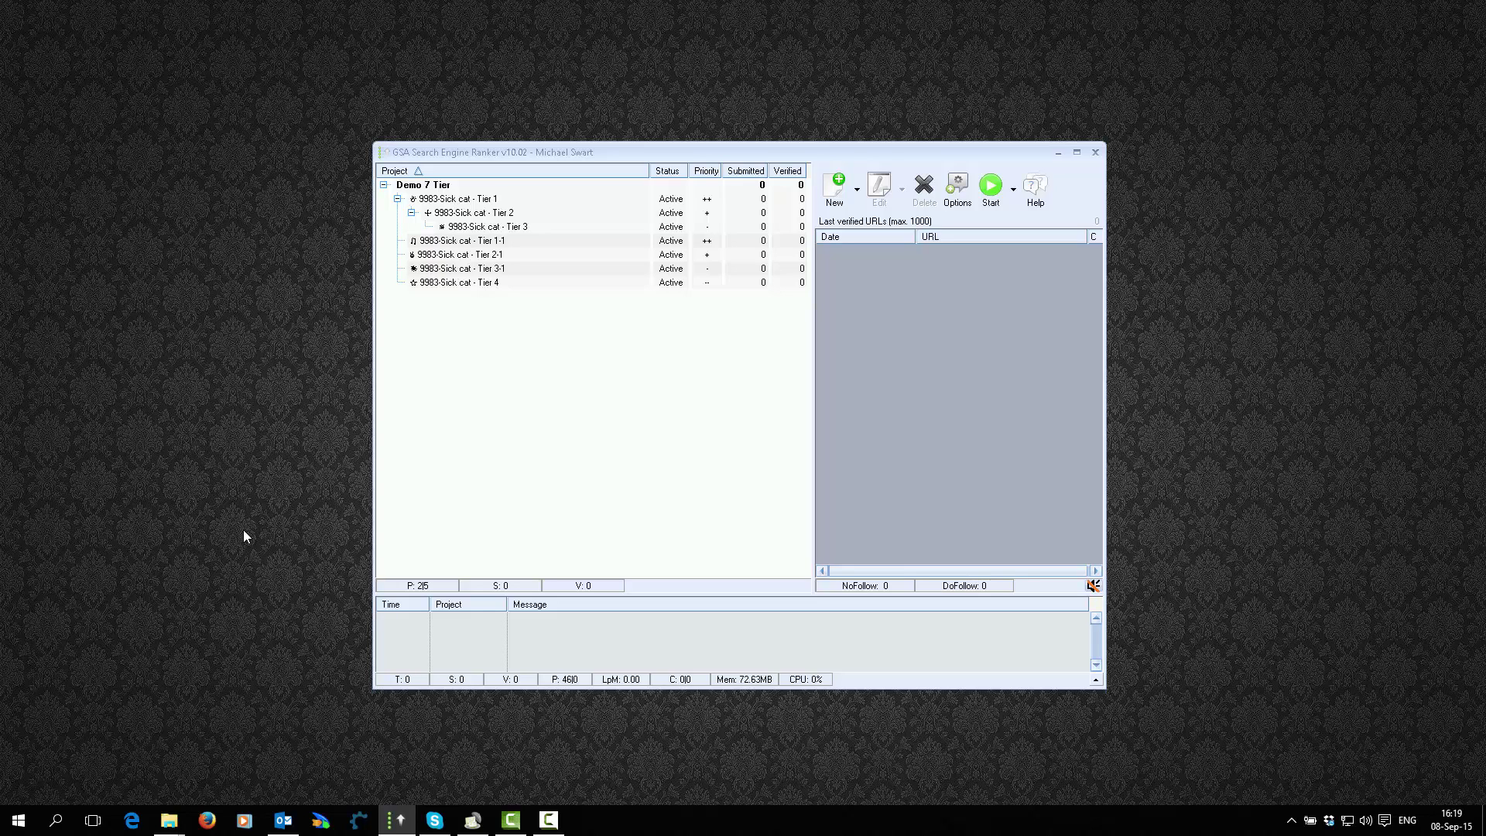
{"action": "mouse_move", "coordinate": [667, 242]}
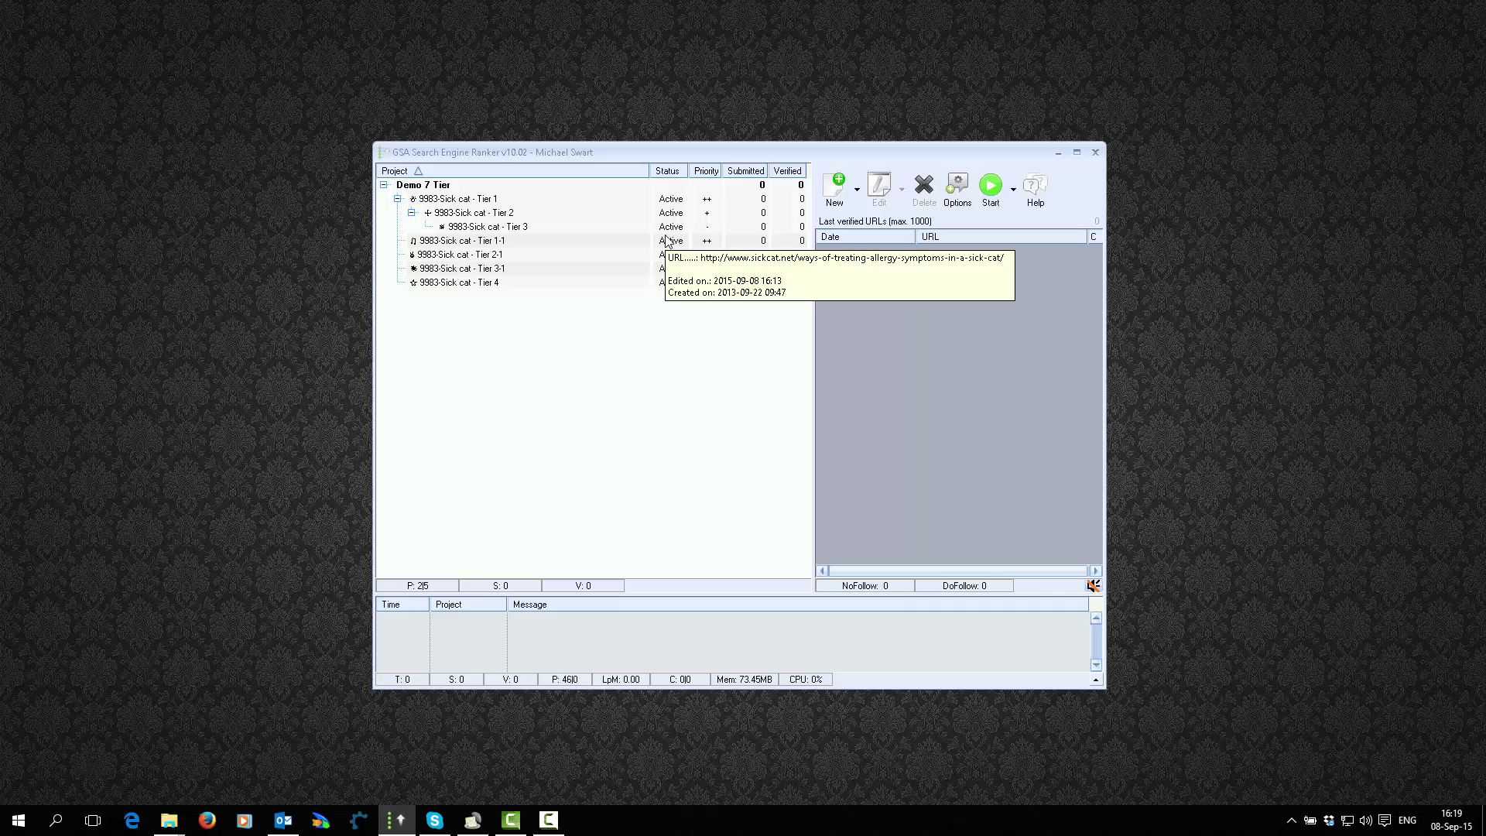
{"action": "left_click", "coordinate": [956, 185]}
{"action": "left_click", "coordinate": [909, 369]}
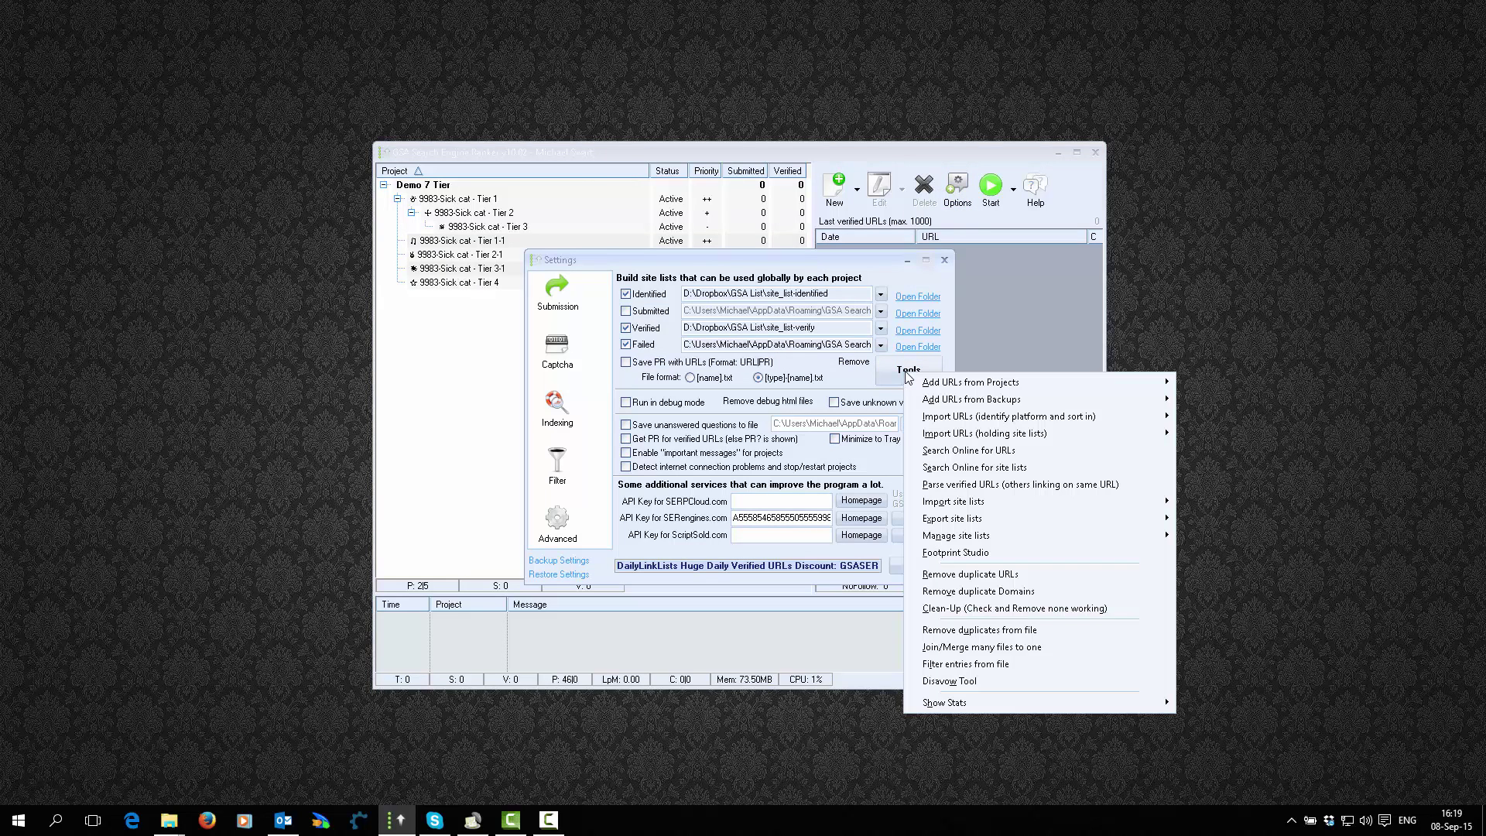
{"action": "mouse_move", "coordinate": [1042, 501]}
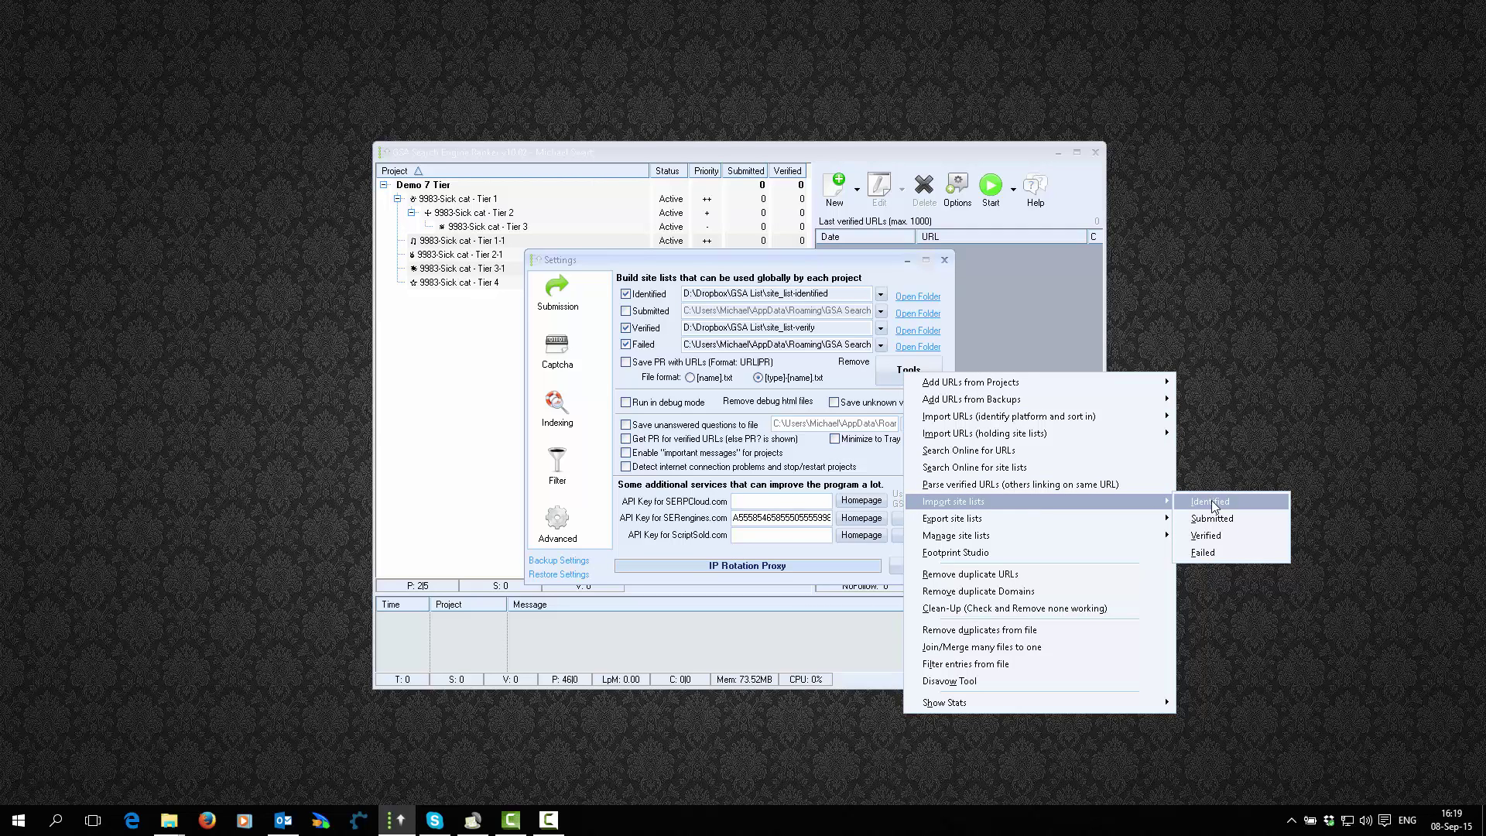
Switch to File Explorer, locate GSA SER SL Format.sl in the order's GSA SER Format folder, and minimize the window.
{"action": "left_click", "coordinate": [171, 824]}
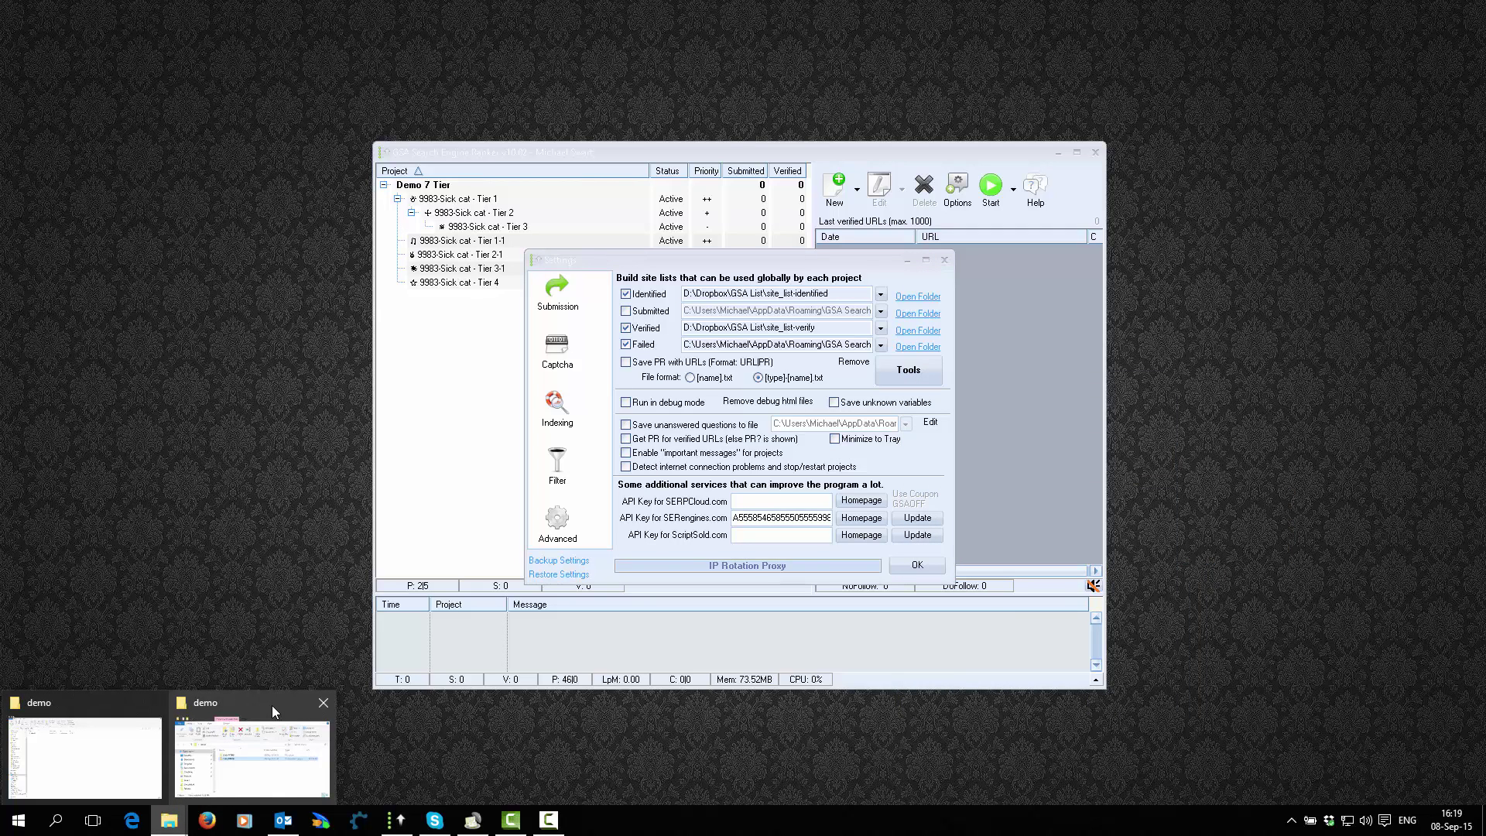
{"action": "left_click", "coordinate": [88, 699]}
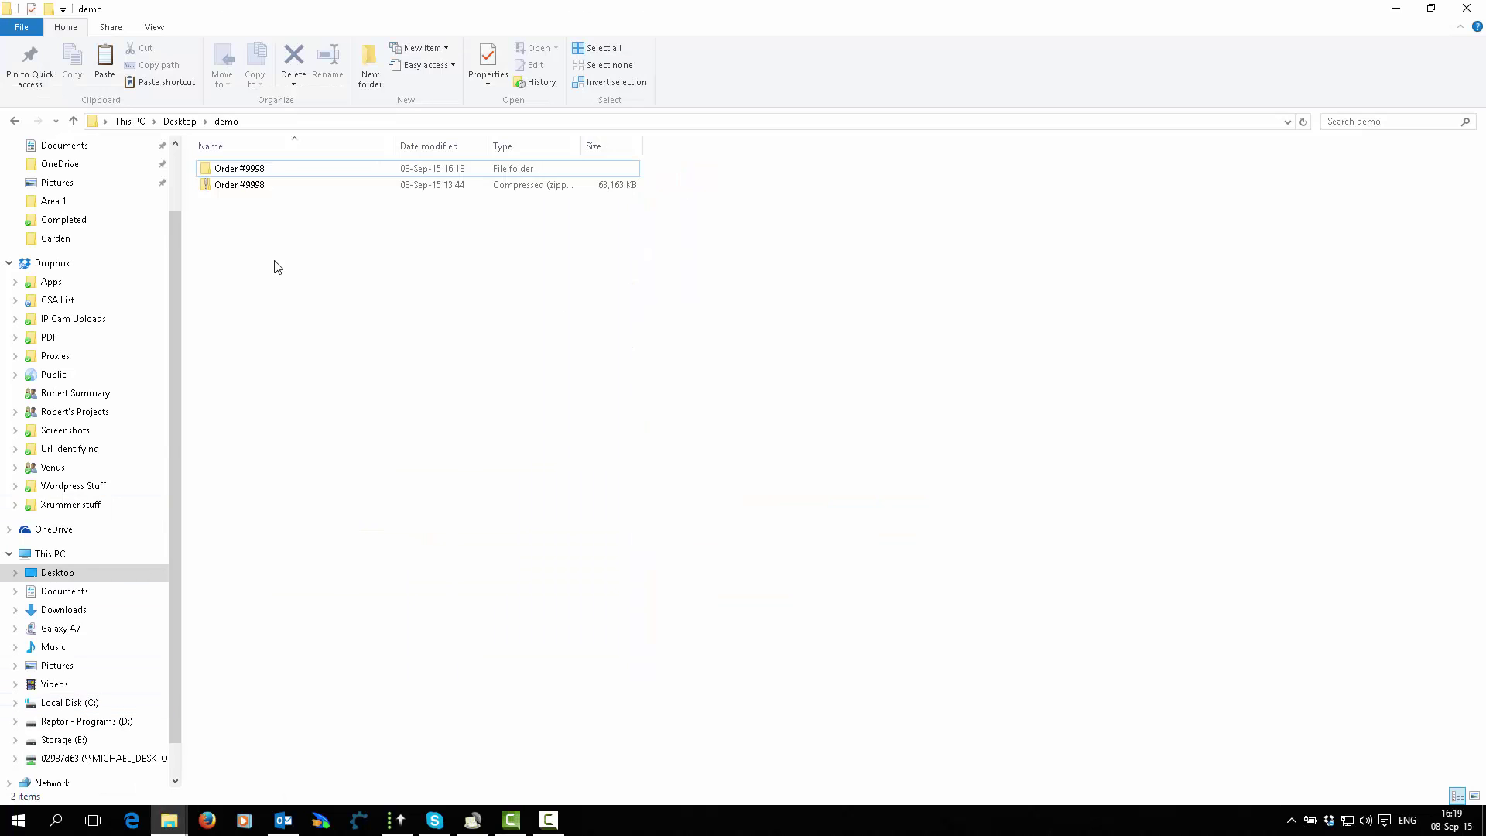
{"action": "double_click", "coordinate": [243, 175]}
{"action": "double_click", "coordinate": [240, 172]}
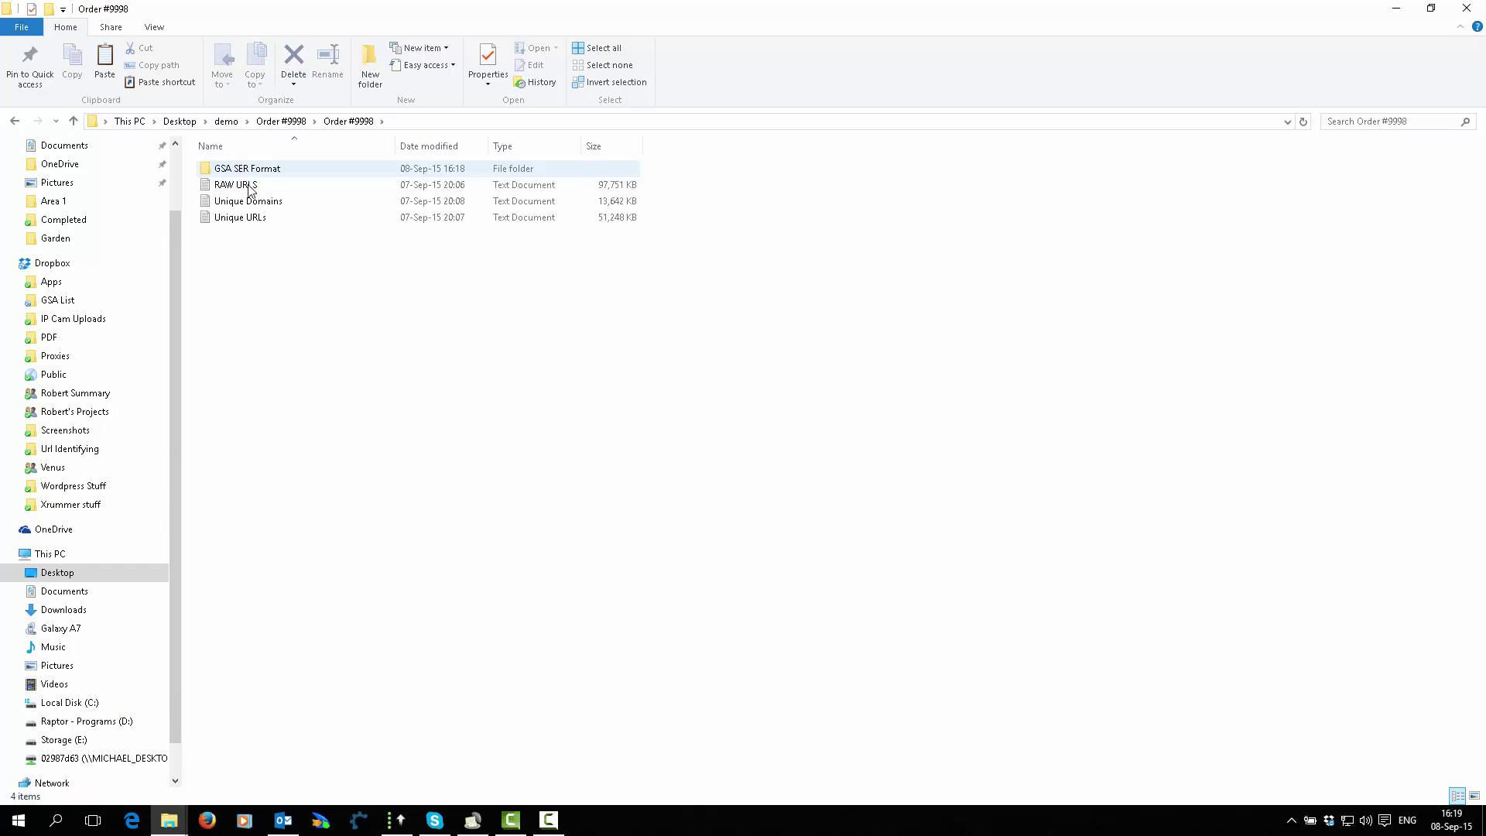
{"action": "left_click", "coordinate": [240, 171]}
{"action": "double_click", "coordinate": [241, 171]}
{"action": "left_click", "coordinate": [235, 187]}
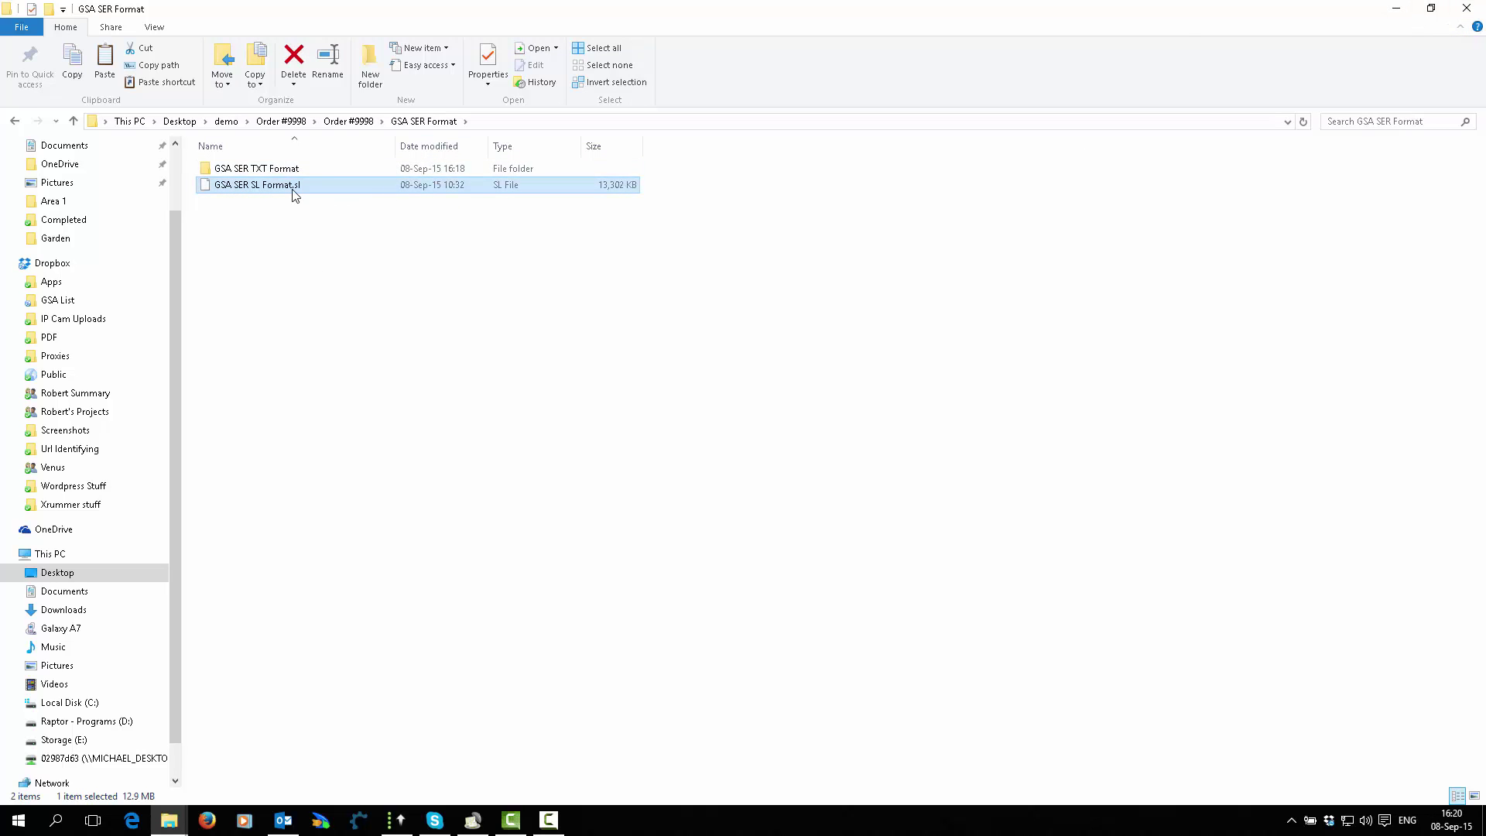
{"action": "left_click", "coordinate": [1399, 11]}
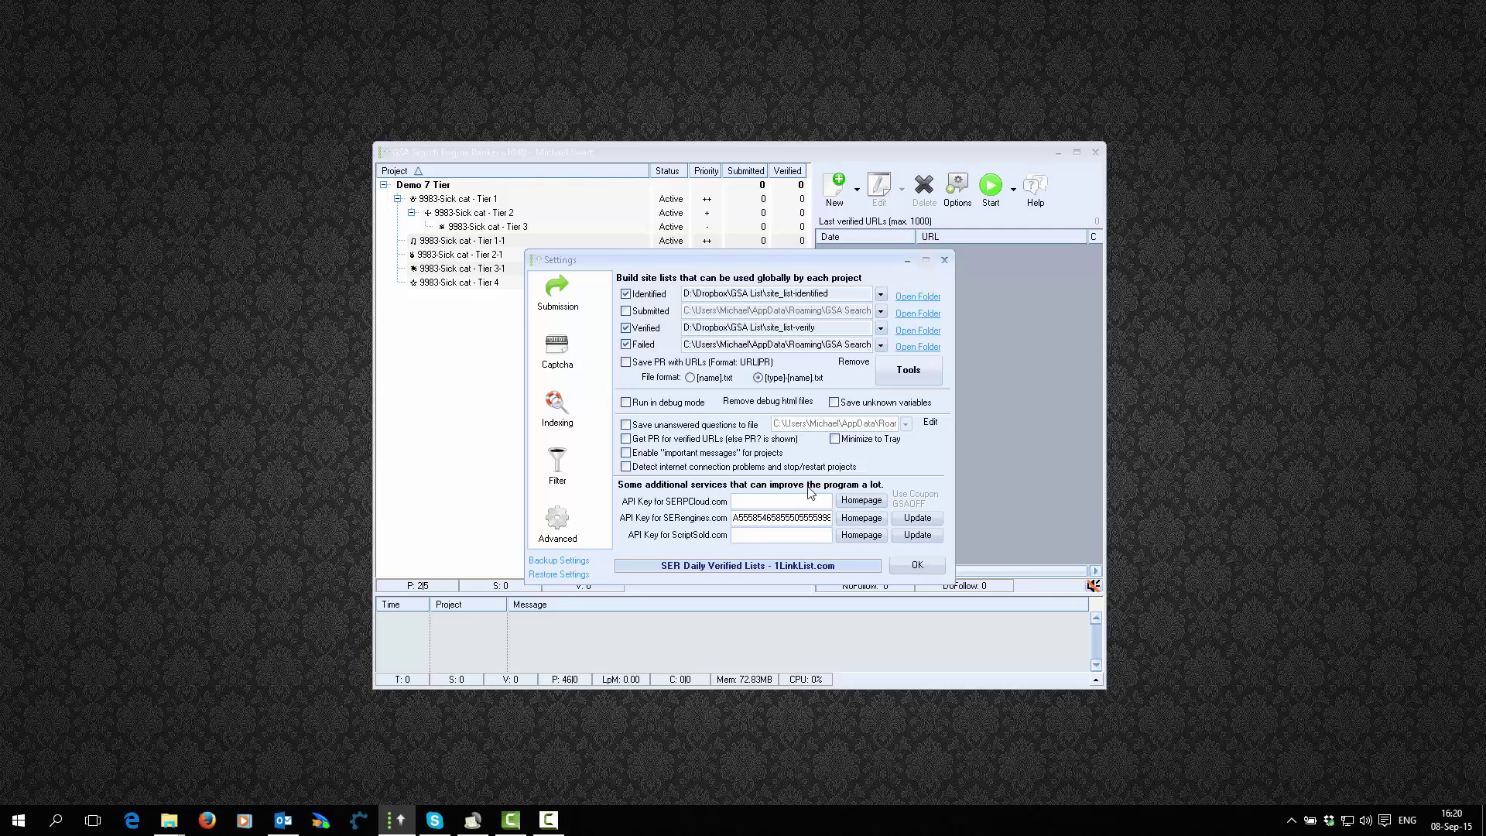
Examine the Identified option for importing site lists in the advanced settings, and close the settings.
{"action": "left_click", "coordinate": [912, 379]}
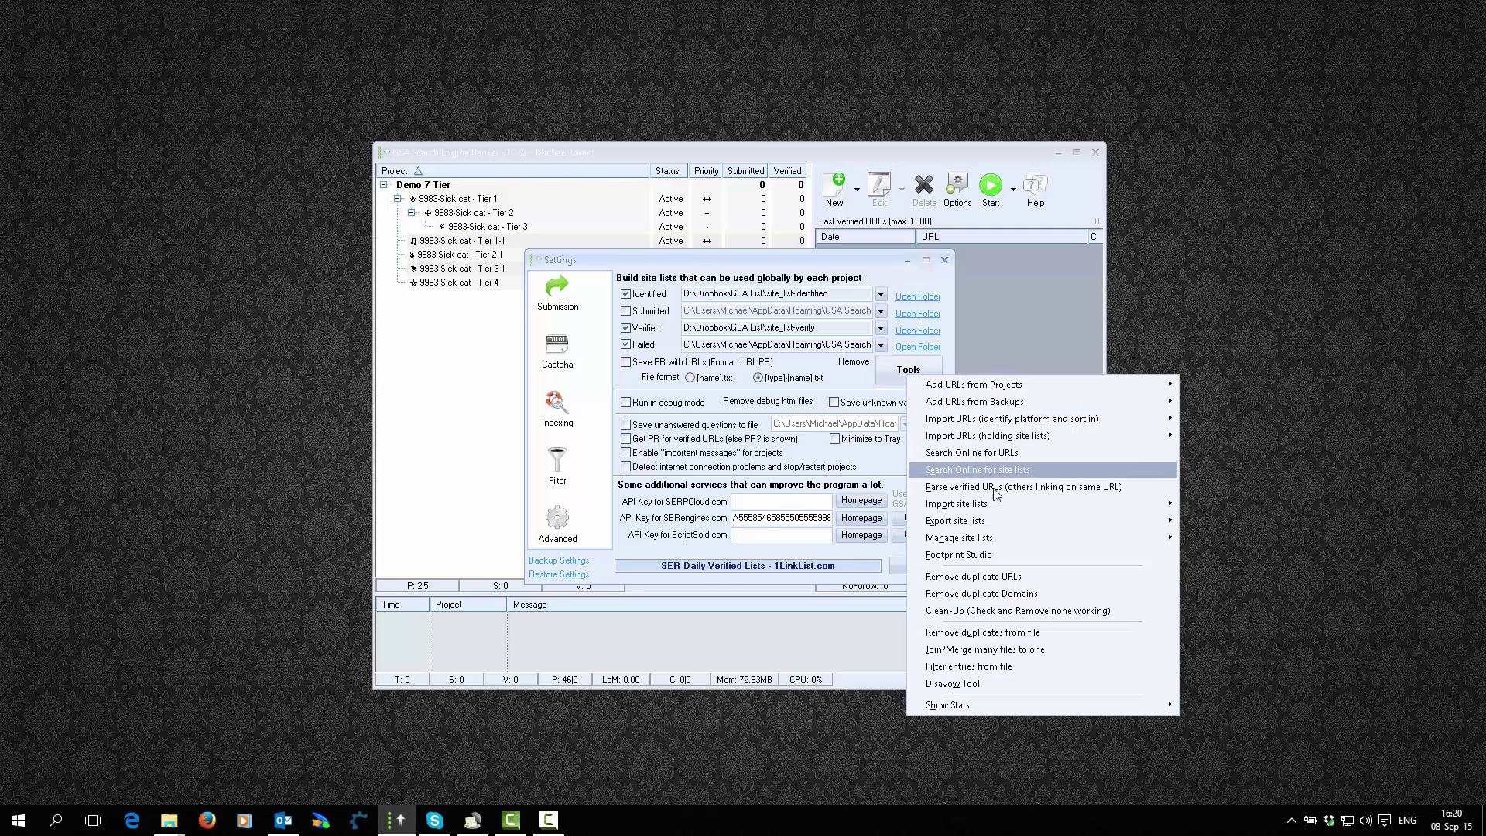
{"action": "mouse_move", "coordinate": [964, 507]}
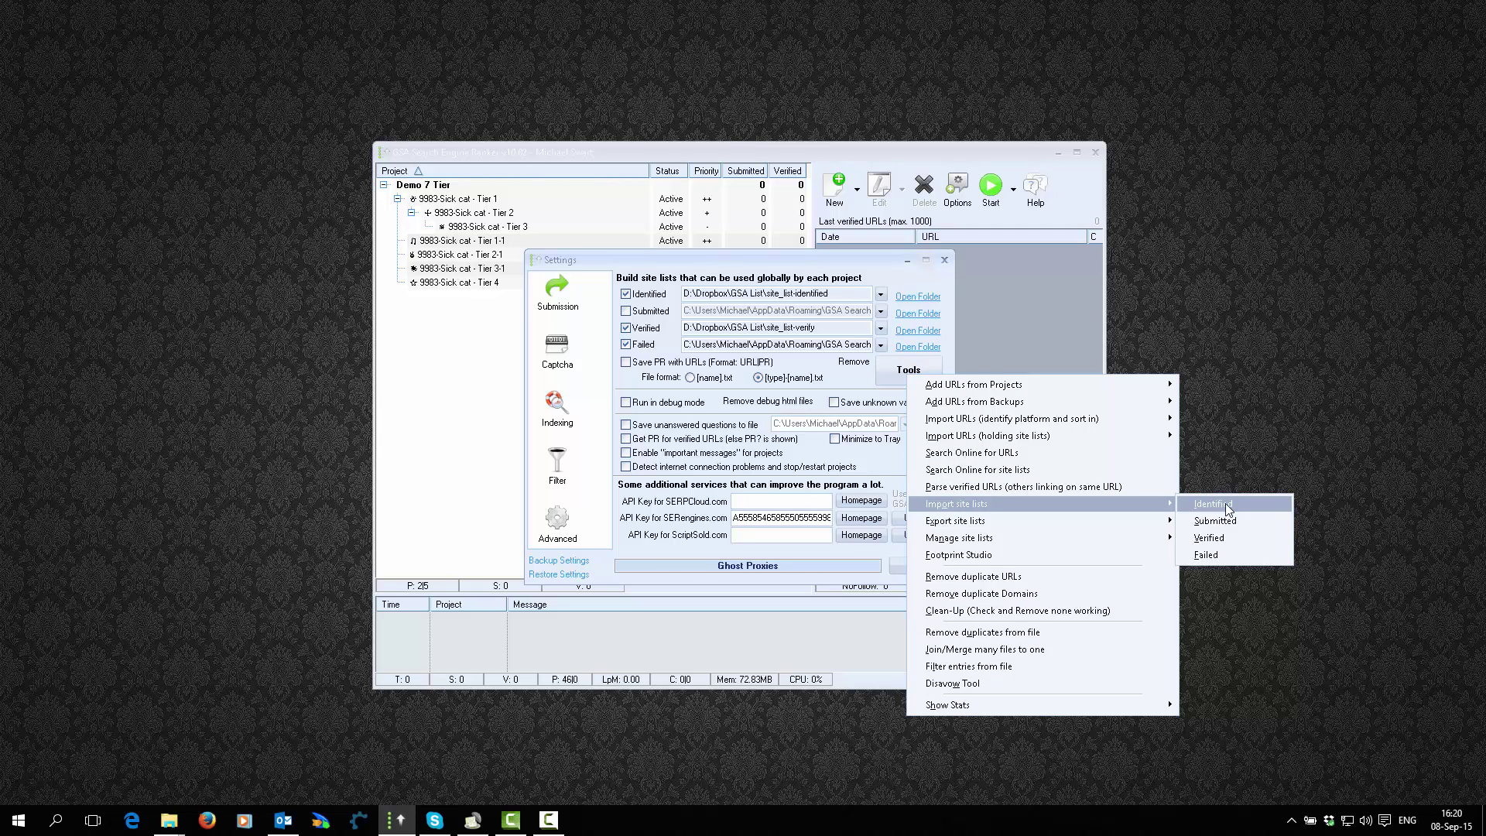
{"action": "left_click", "coordinate": [946, 260]}
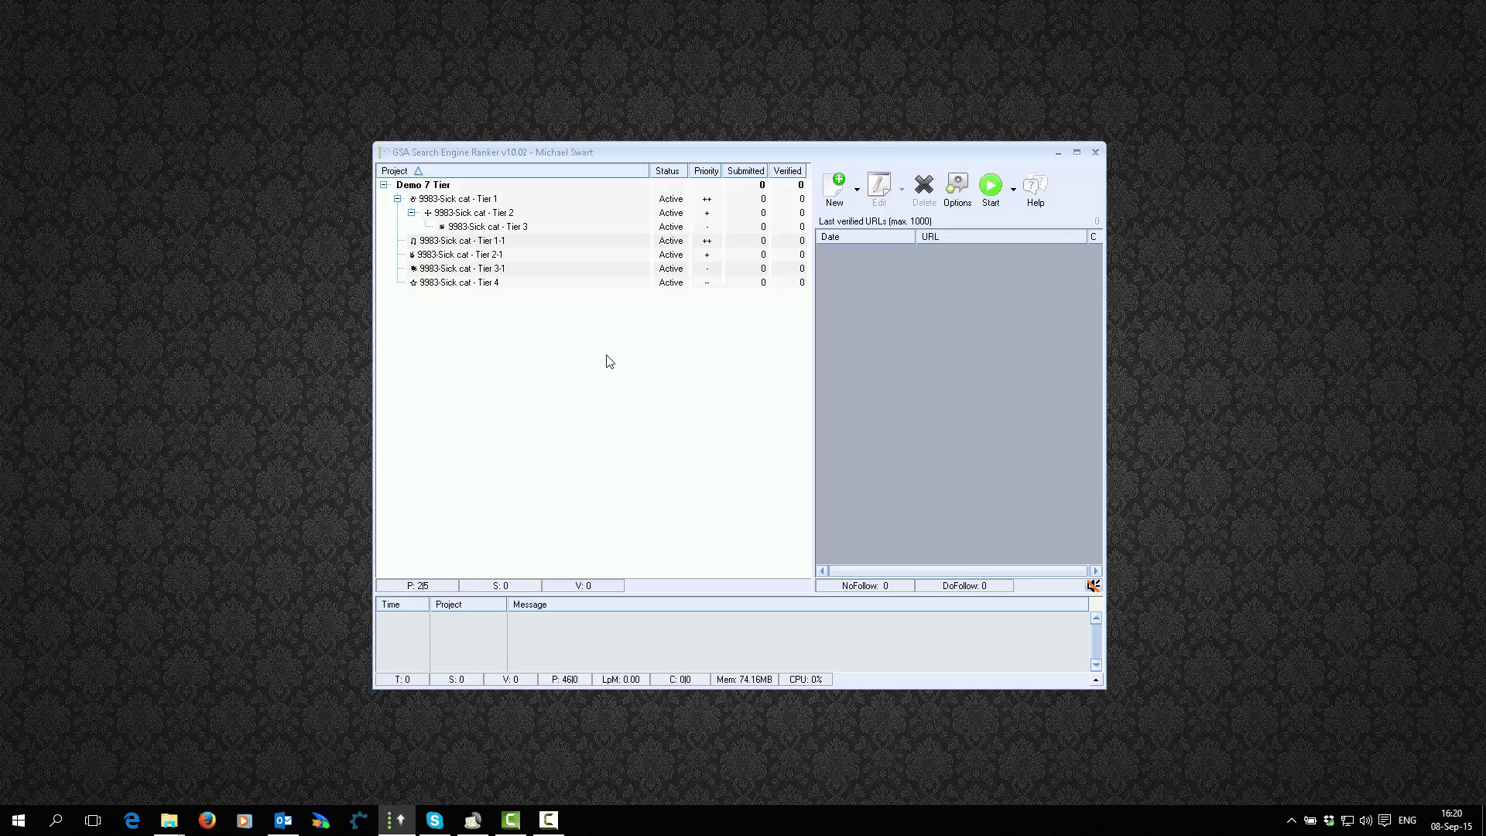
Switch to File Explorer, go up to the order folder holding the RAW URLS, Unique Domains and Unique URLs files, and minimize it.
{"action": "left_click", "coordinate": [169, 820]}
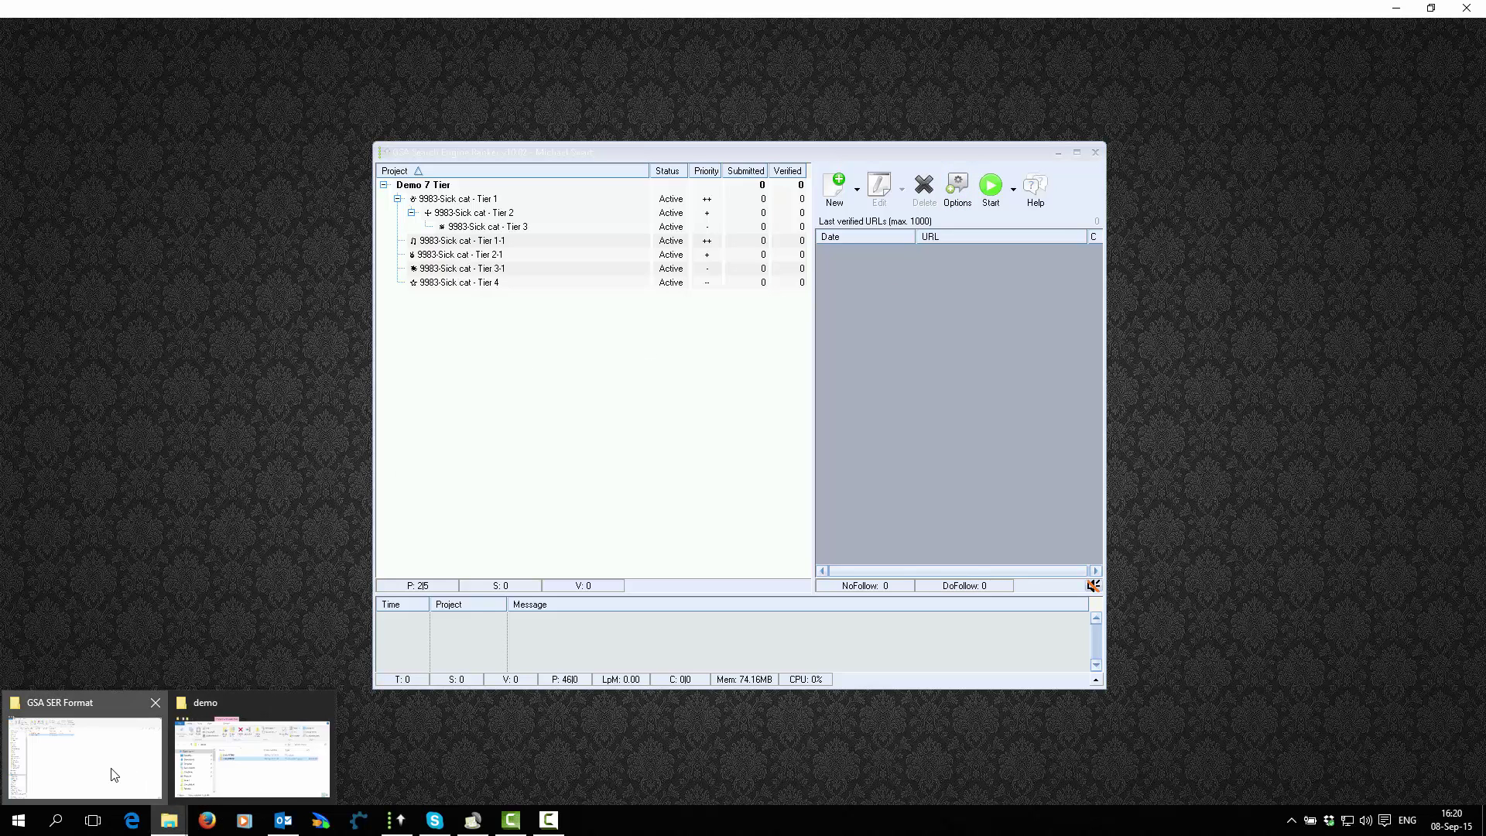
{"action": "left_click", "coordinate": [132, 771]}
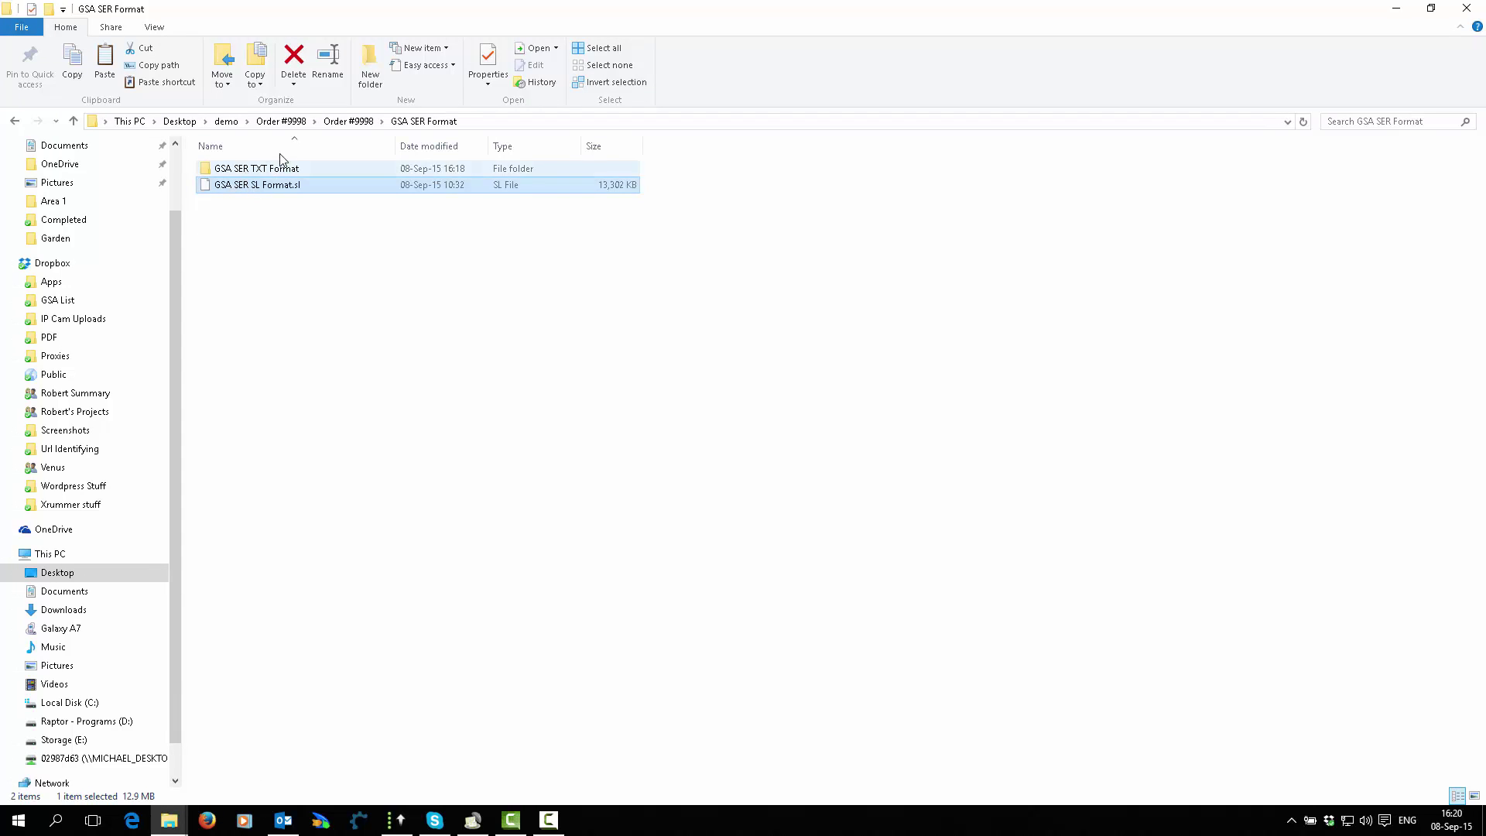
{"action": "left_click", "coordinate": [345, 121]}
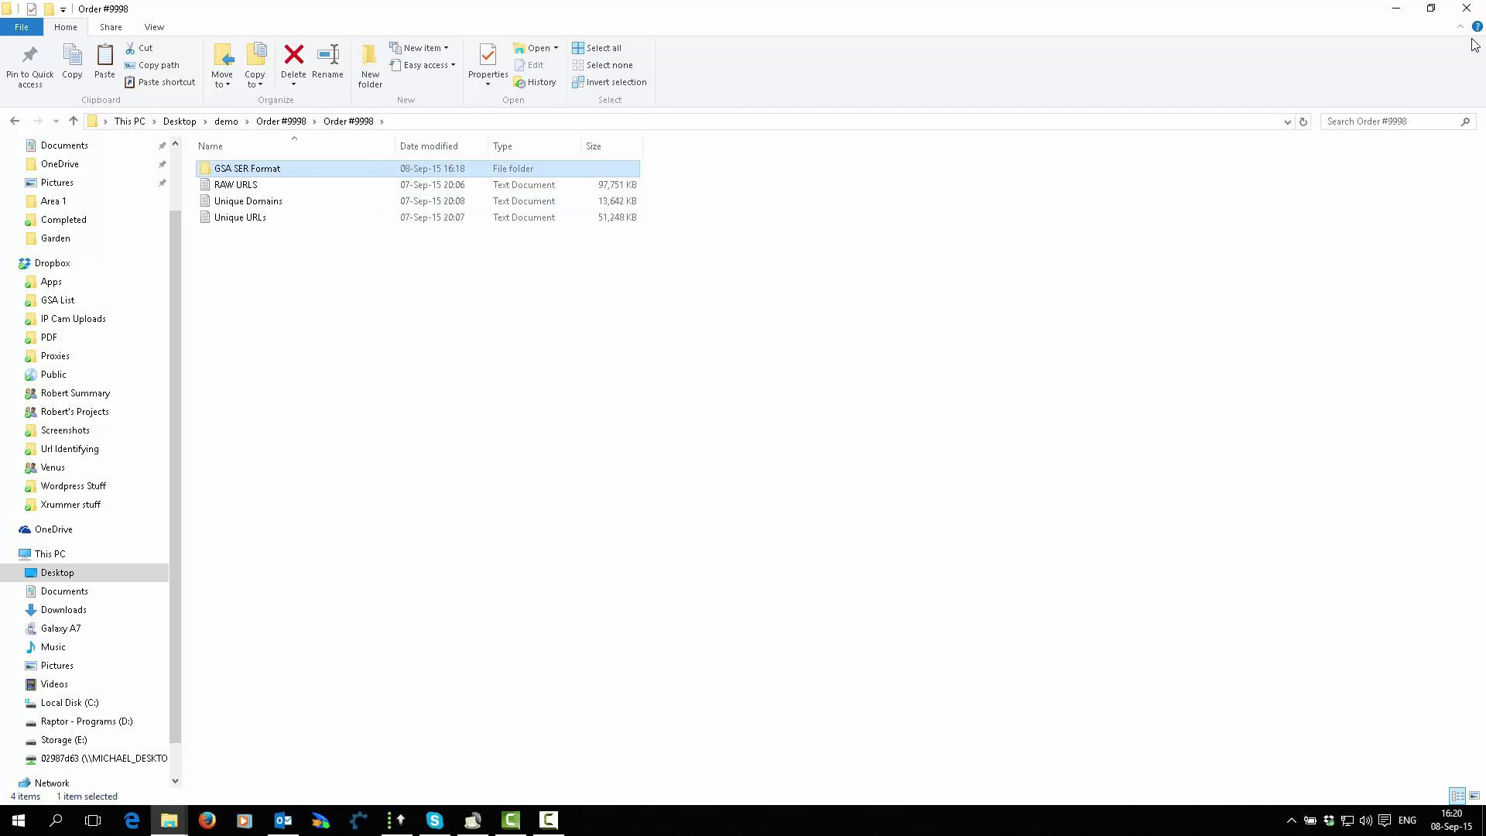
{"action": "left_click", "coordinate": [1399, 9]}
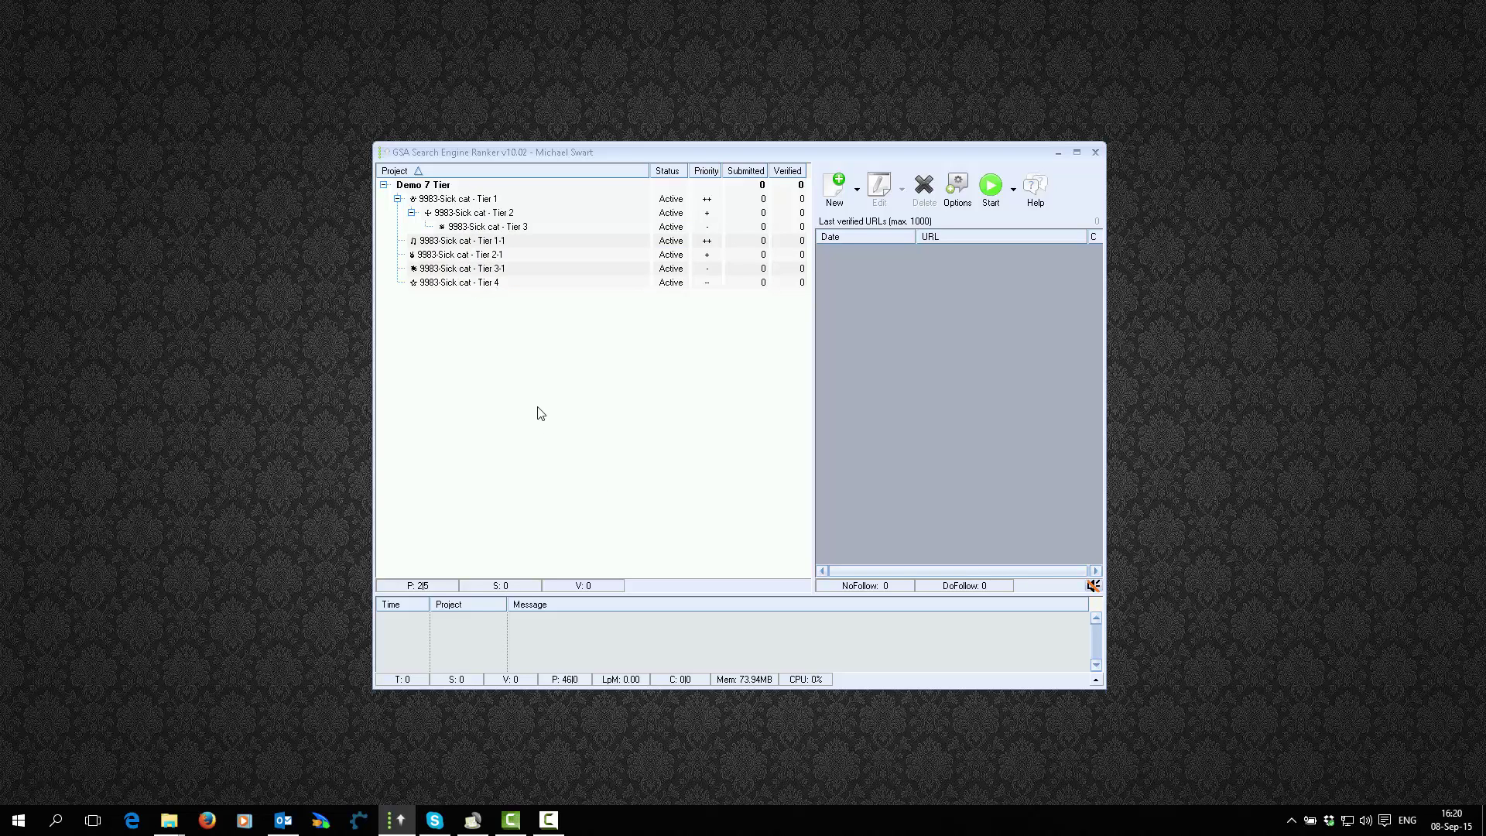
Try selecting the Tier 1 and Tier 1-1 projects together, and all projects at once, and clear the selection.
{"action": "left_click", "coordinate": [470, 199]}
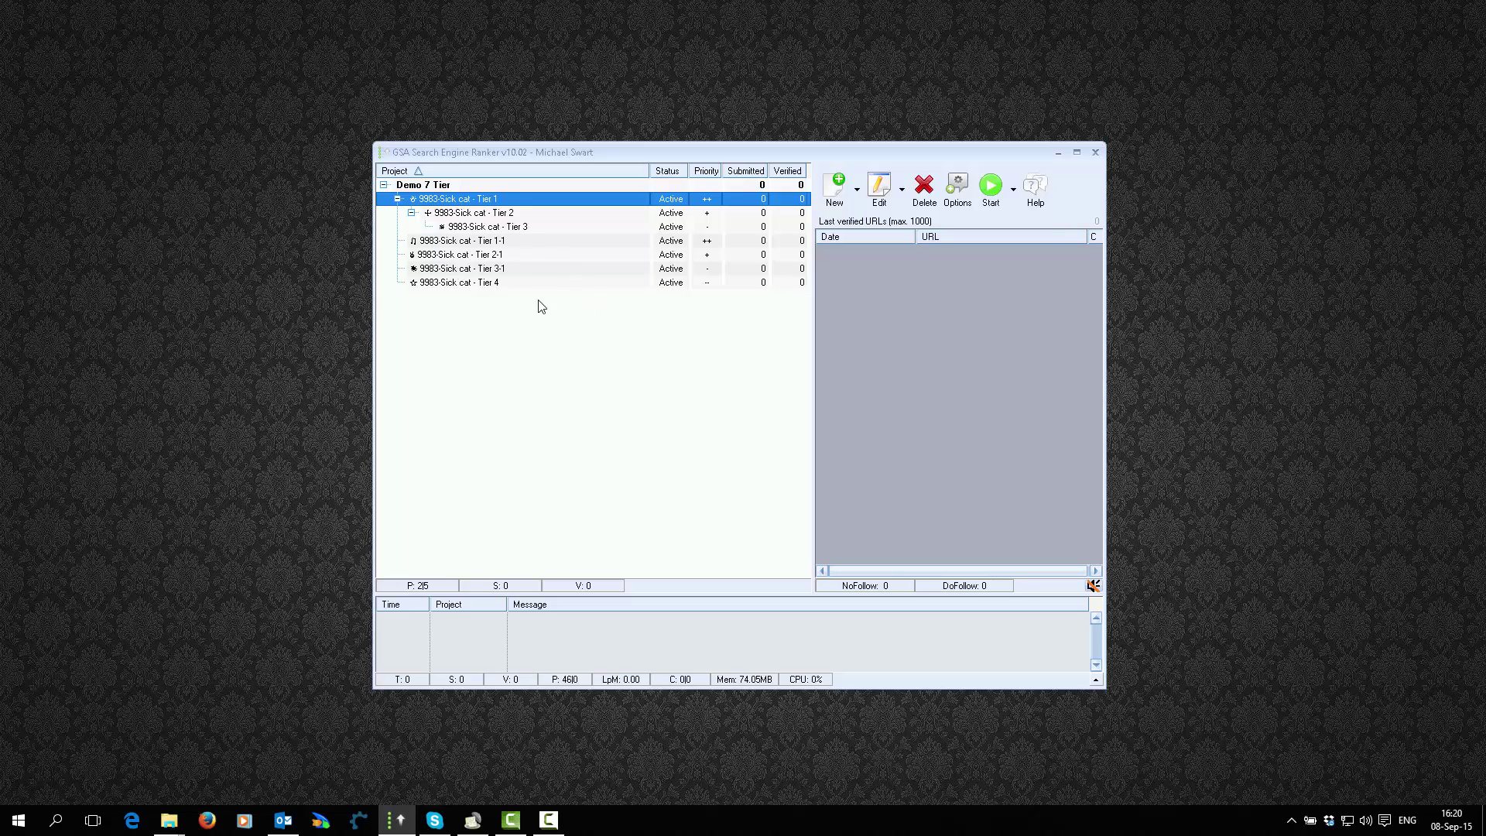
{"action": "left_click", "coordinate": [504, 241], "text": "ctrl"}
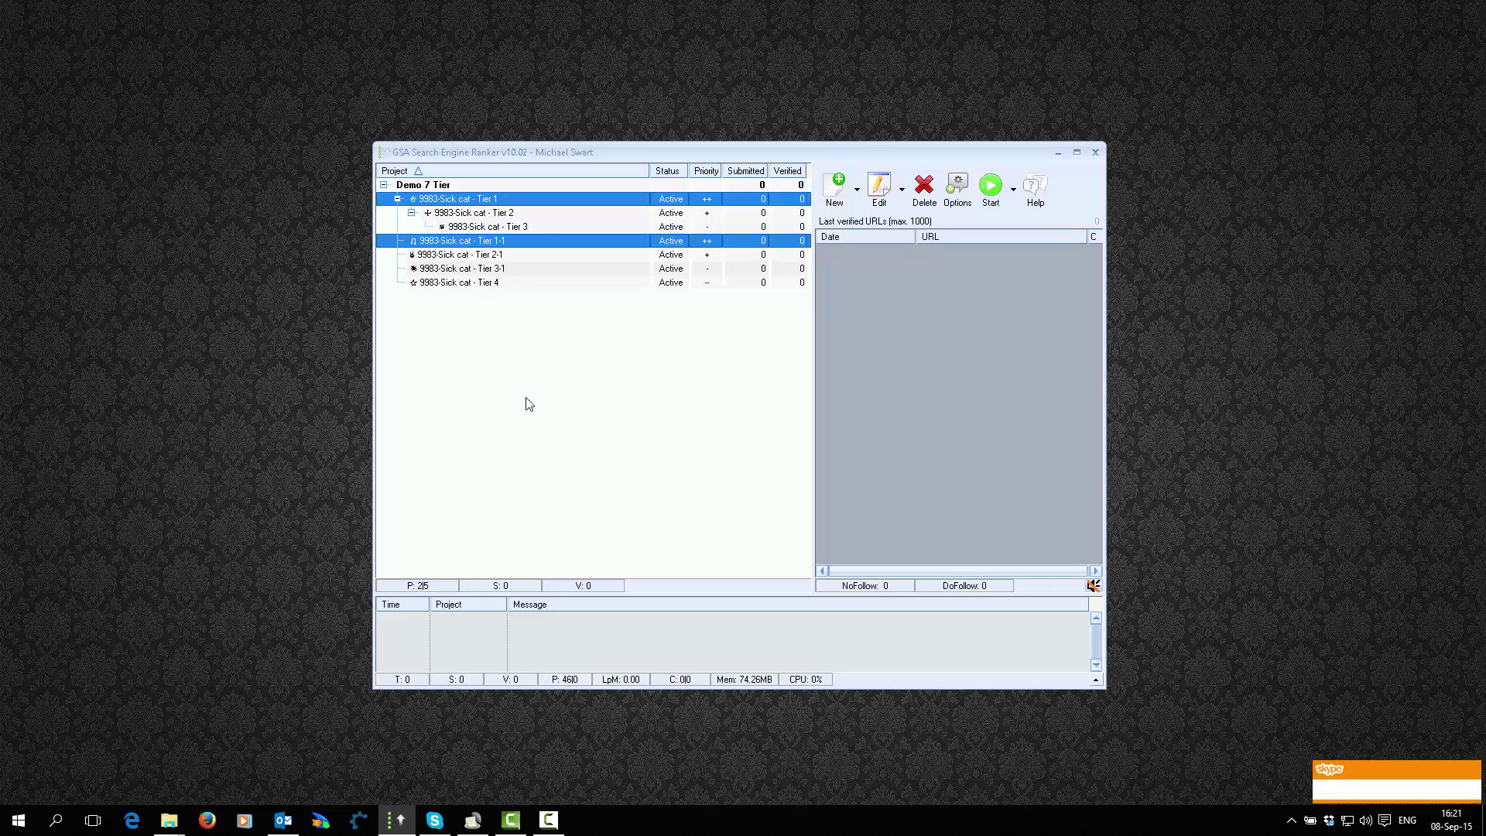
{"action": "left_click", "coordinate": [498, 283]}
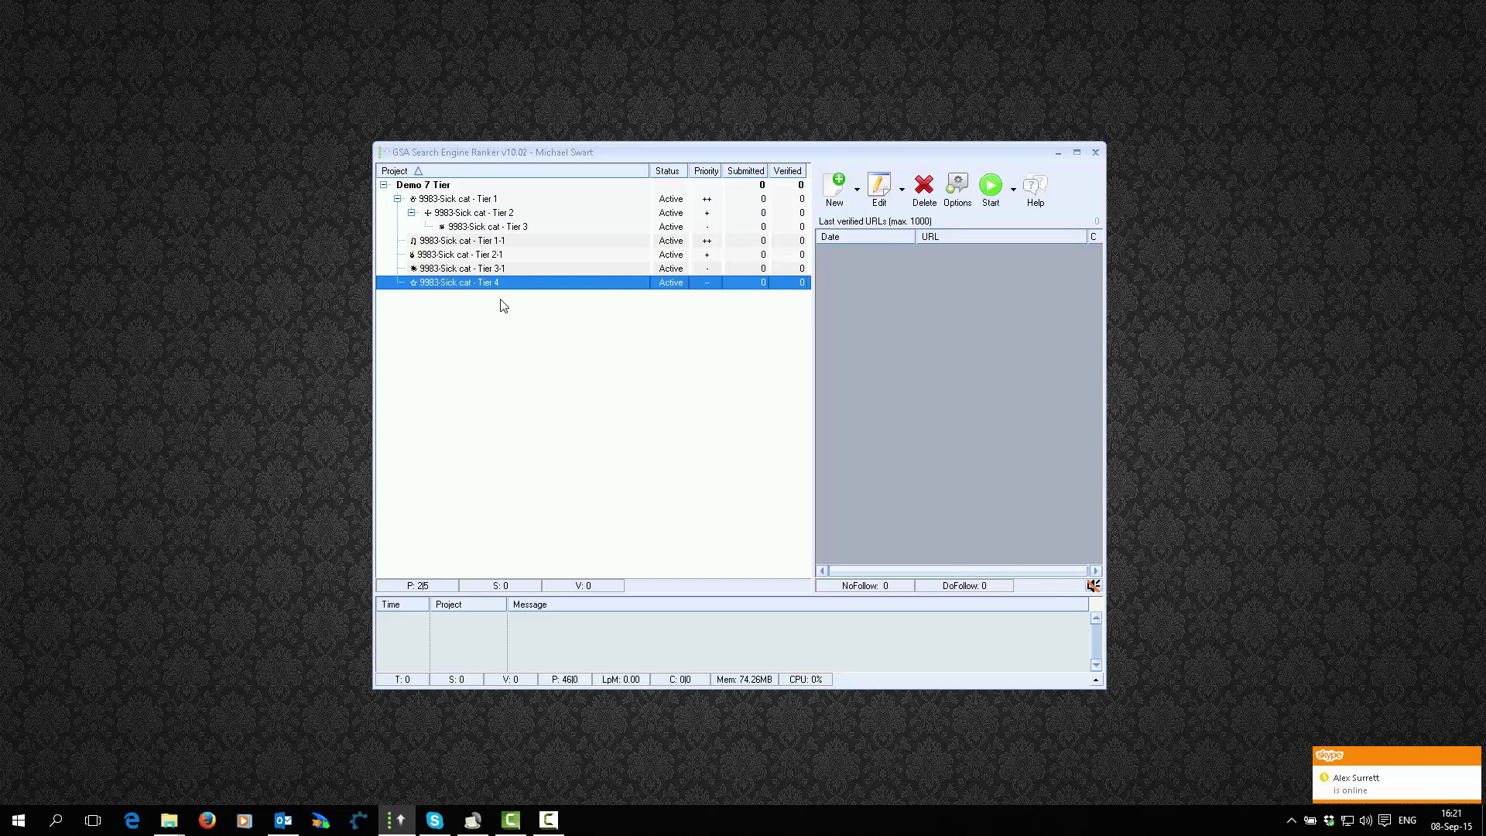
{"action": "key", "text": "ctrl+a"}
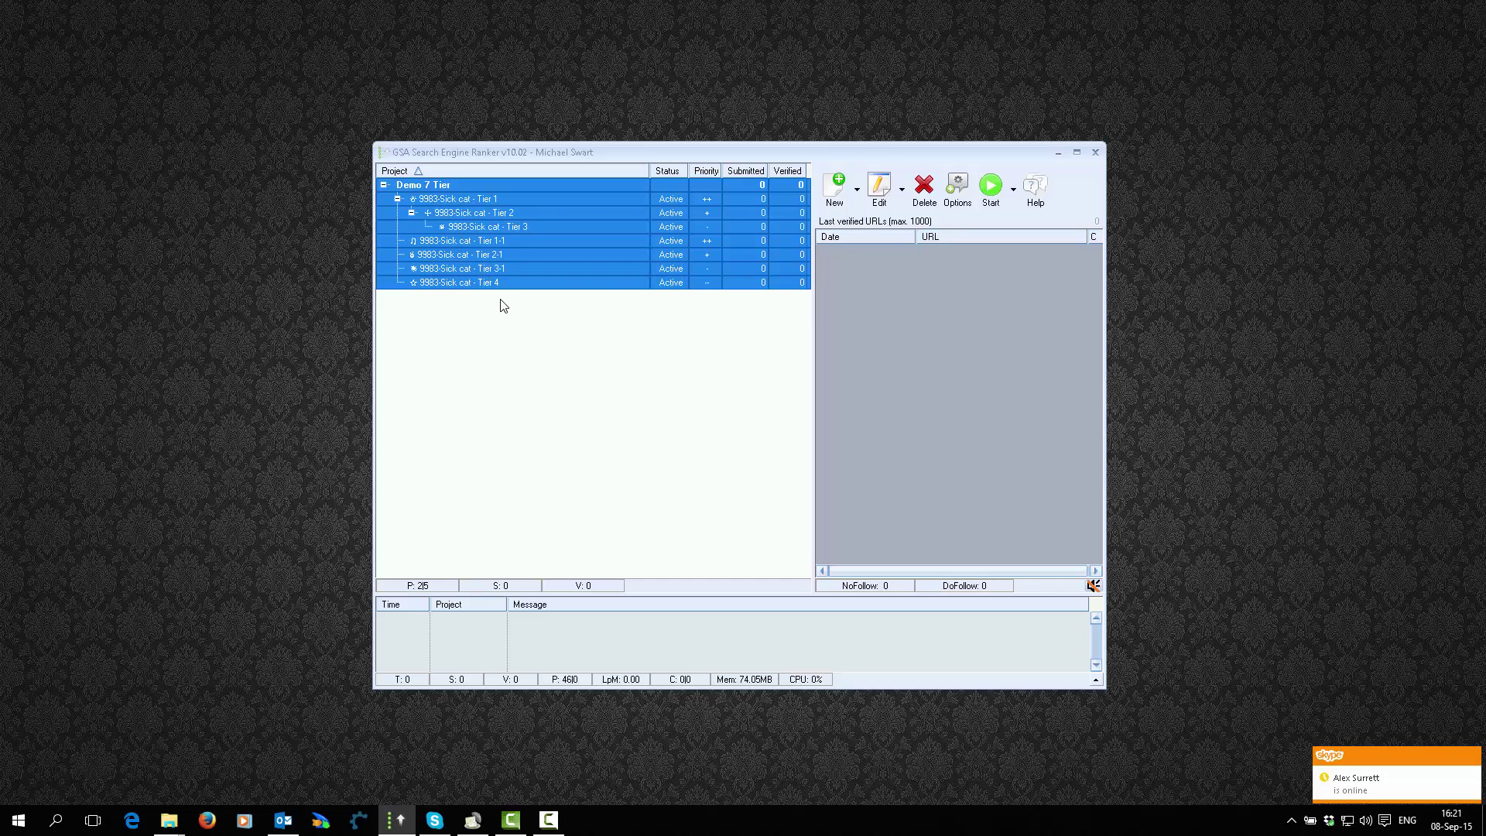
{"action": "left_click", "coordinate": [480, 198]}
{"action": "left_click", "coordinate": [509, 354]}
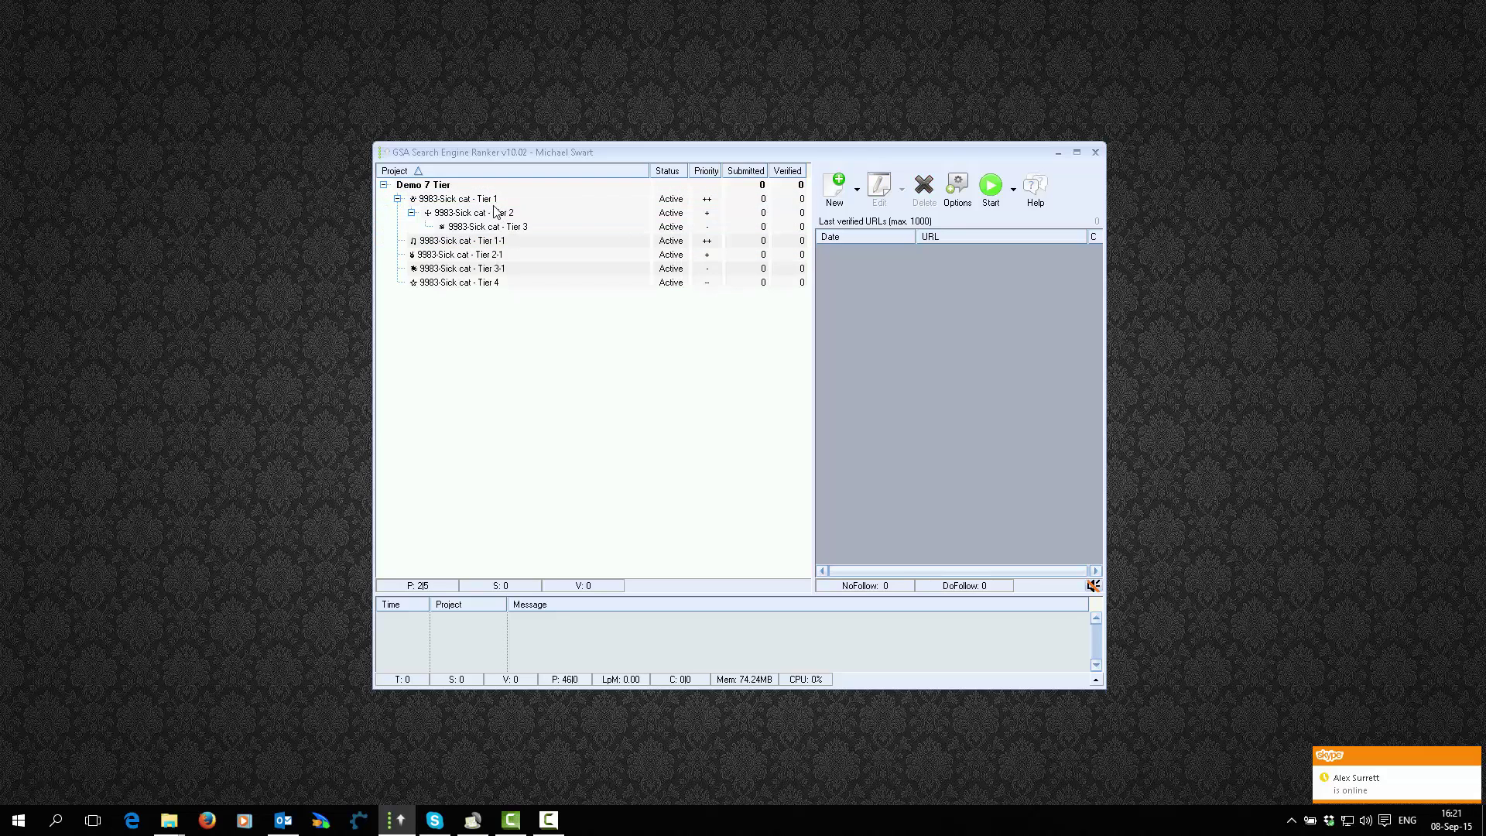
Try selecting the range Tier 1 to Tier 4, and Tier 1, Tier 3 and Tier 2-1 individually, and clear the selection.
{"action": "left_click", "coordinate": [496, 198]}
{"action": "left_click", "coordinate": [484, 283], "text": "shift"}
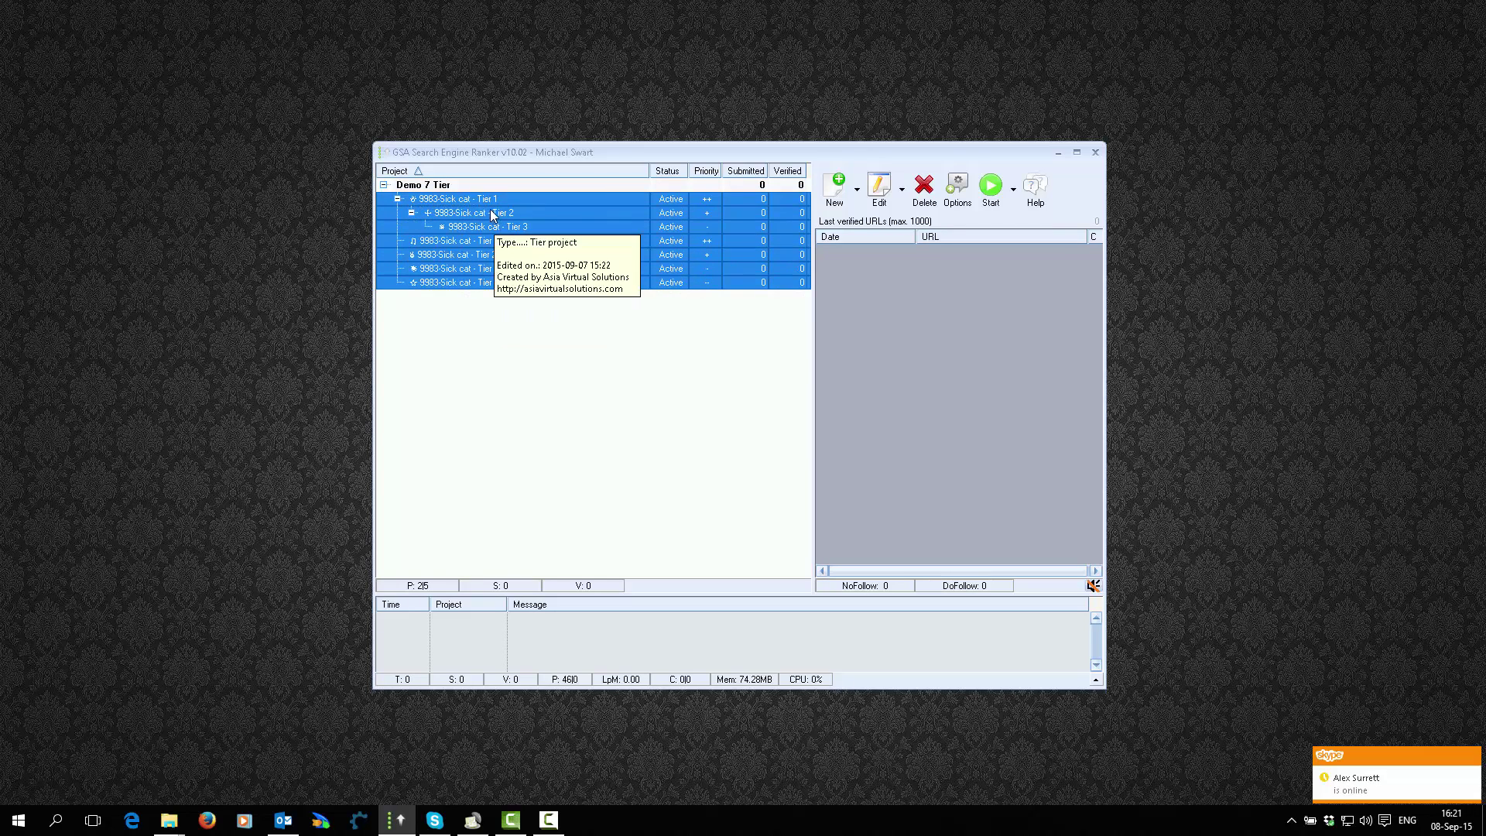
{"action": "left_click", "coordinate": [494, 200]}
{"action": "left_click", "coordinate": [494, 228], "text": "ctrl"}
{"action": "left_click", "coordinate": [480, 255], "text": "ctrl"}
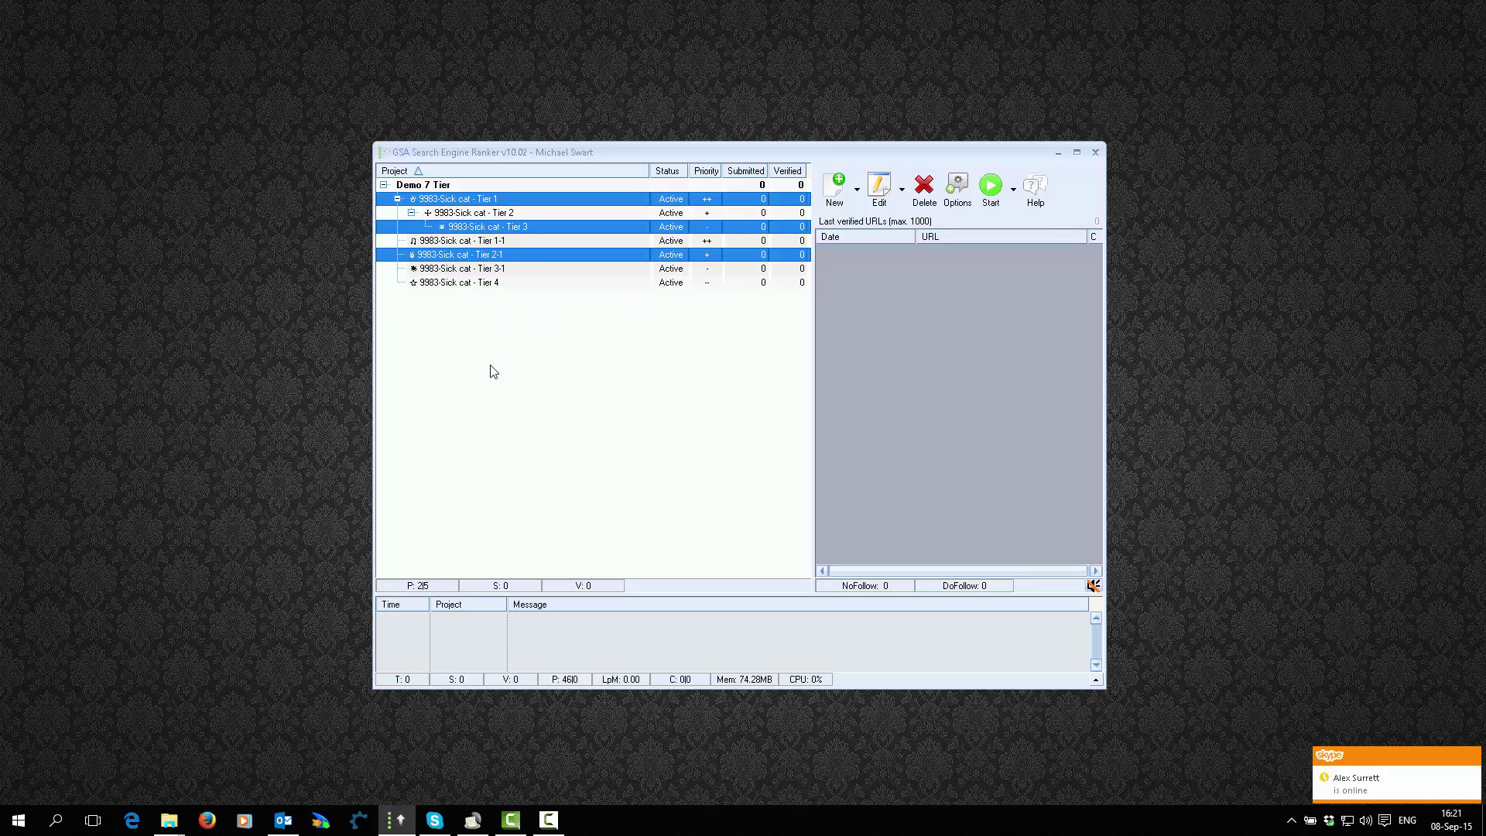
{"action": "left_click", "coordinate": [544, 432]}
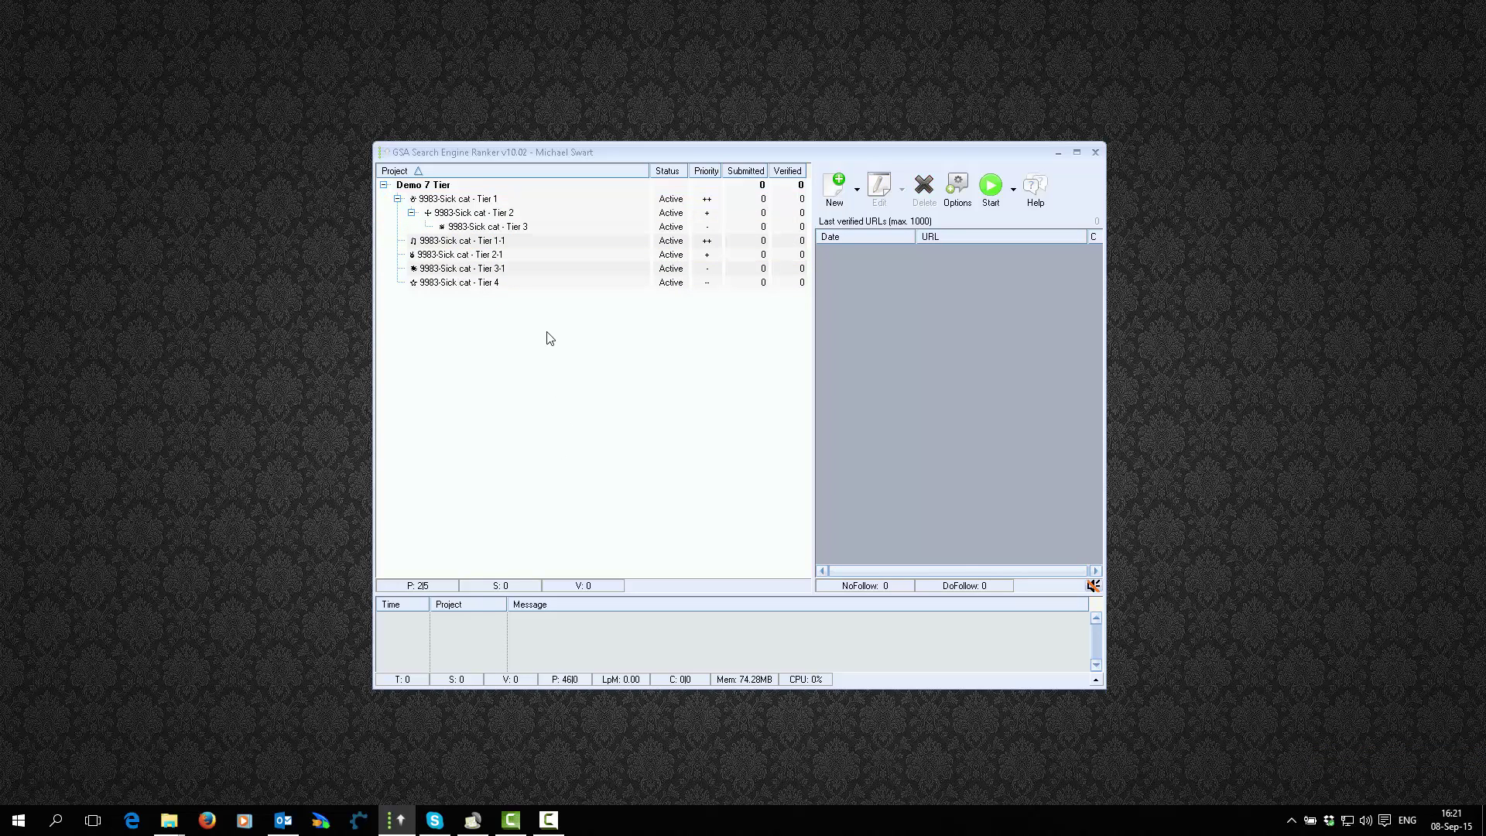
Select the Tier 1-1 project together with Tier 1, and clear the selection.
{"action": "left_click", "coordinate": [504, 246]}
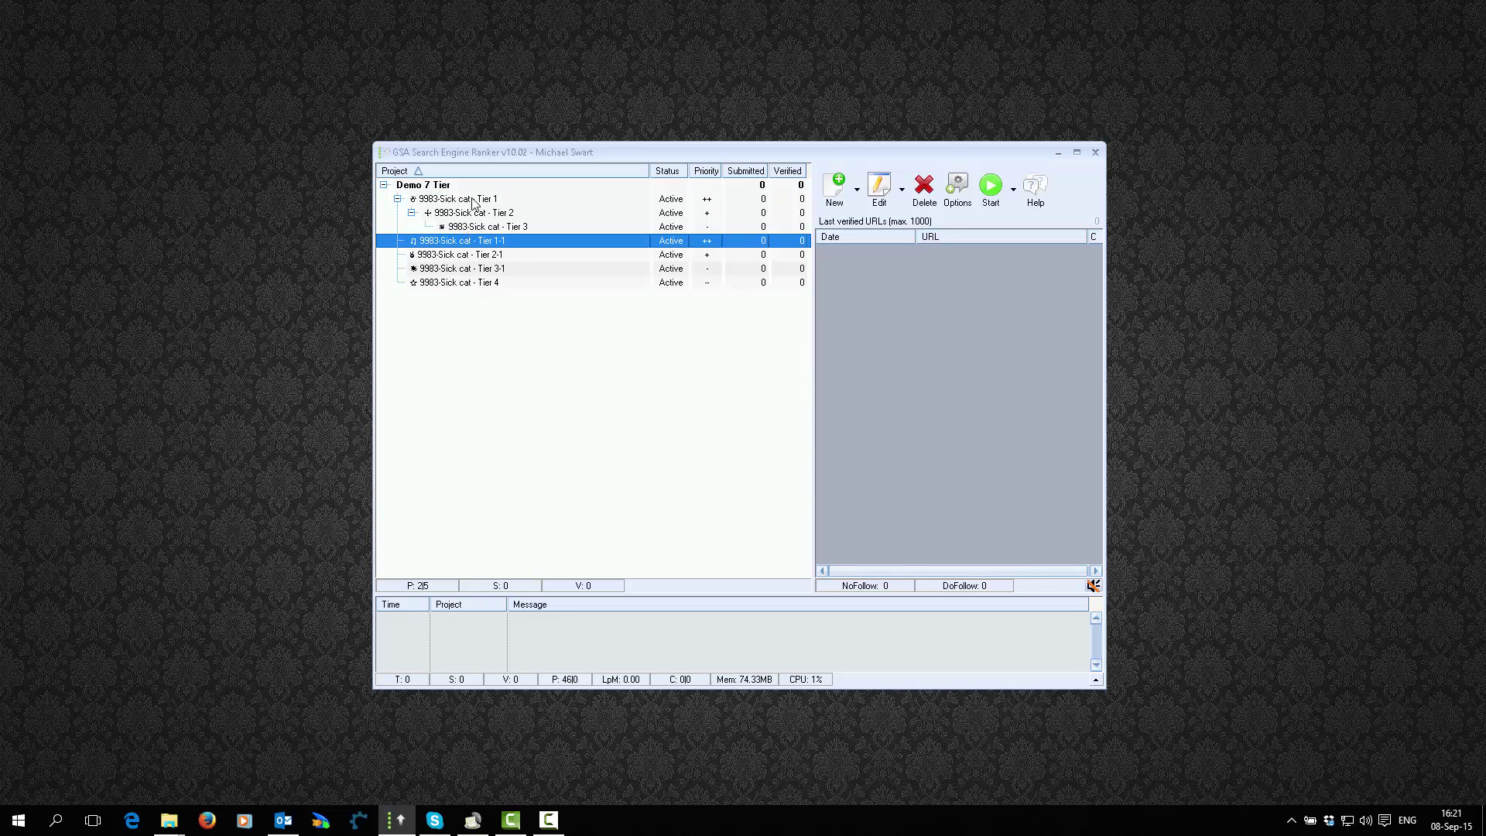
{"action": "left_click", "coordinate": [511, 201], "text": "ctrl"}
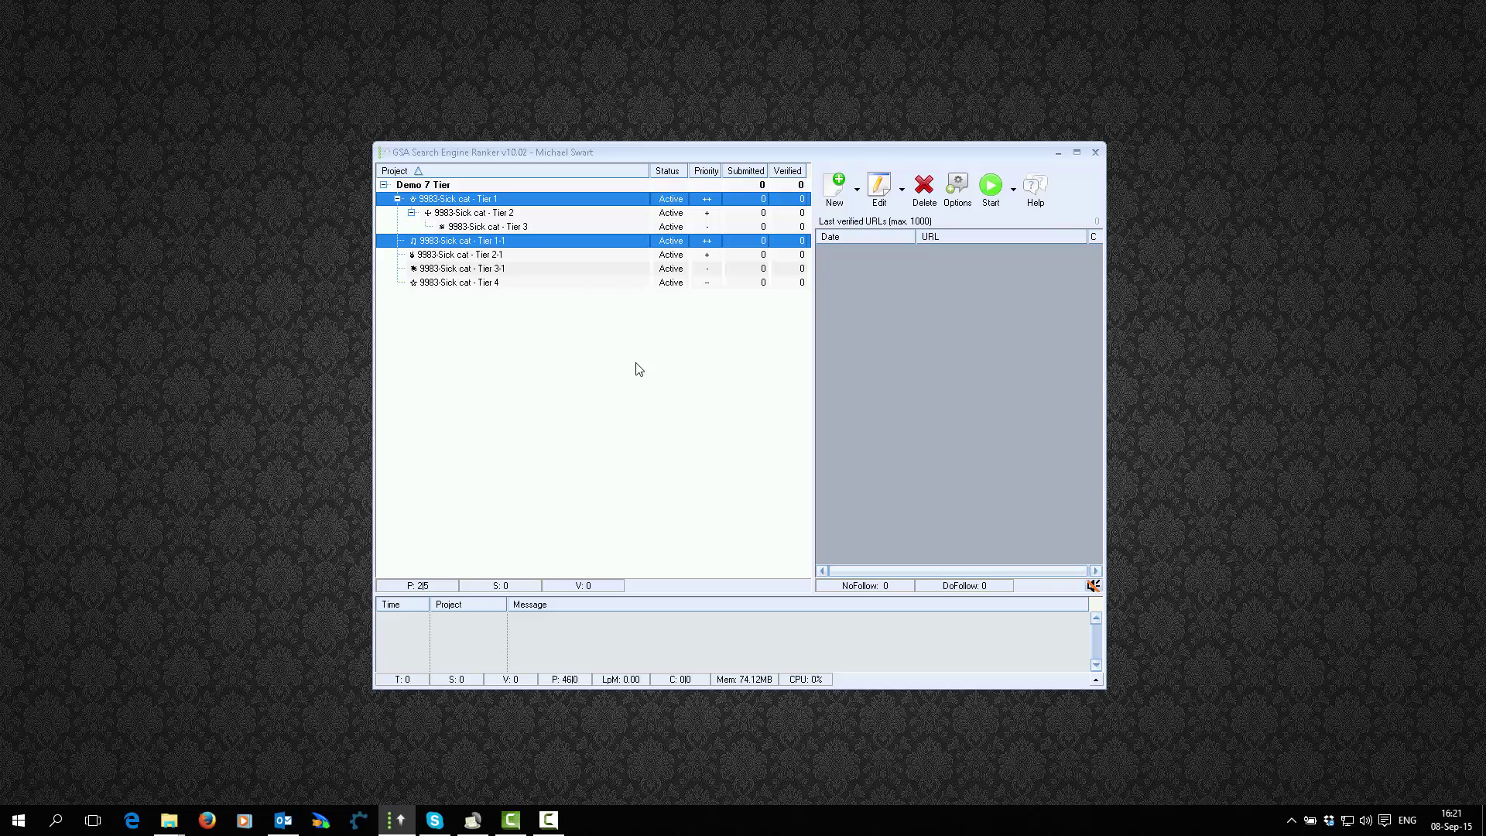
{"action": "mouse_move", "coordinate": [500, 202]}
{"action": "left_click", "coordinate": [657, 437]}
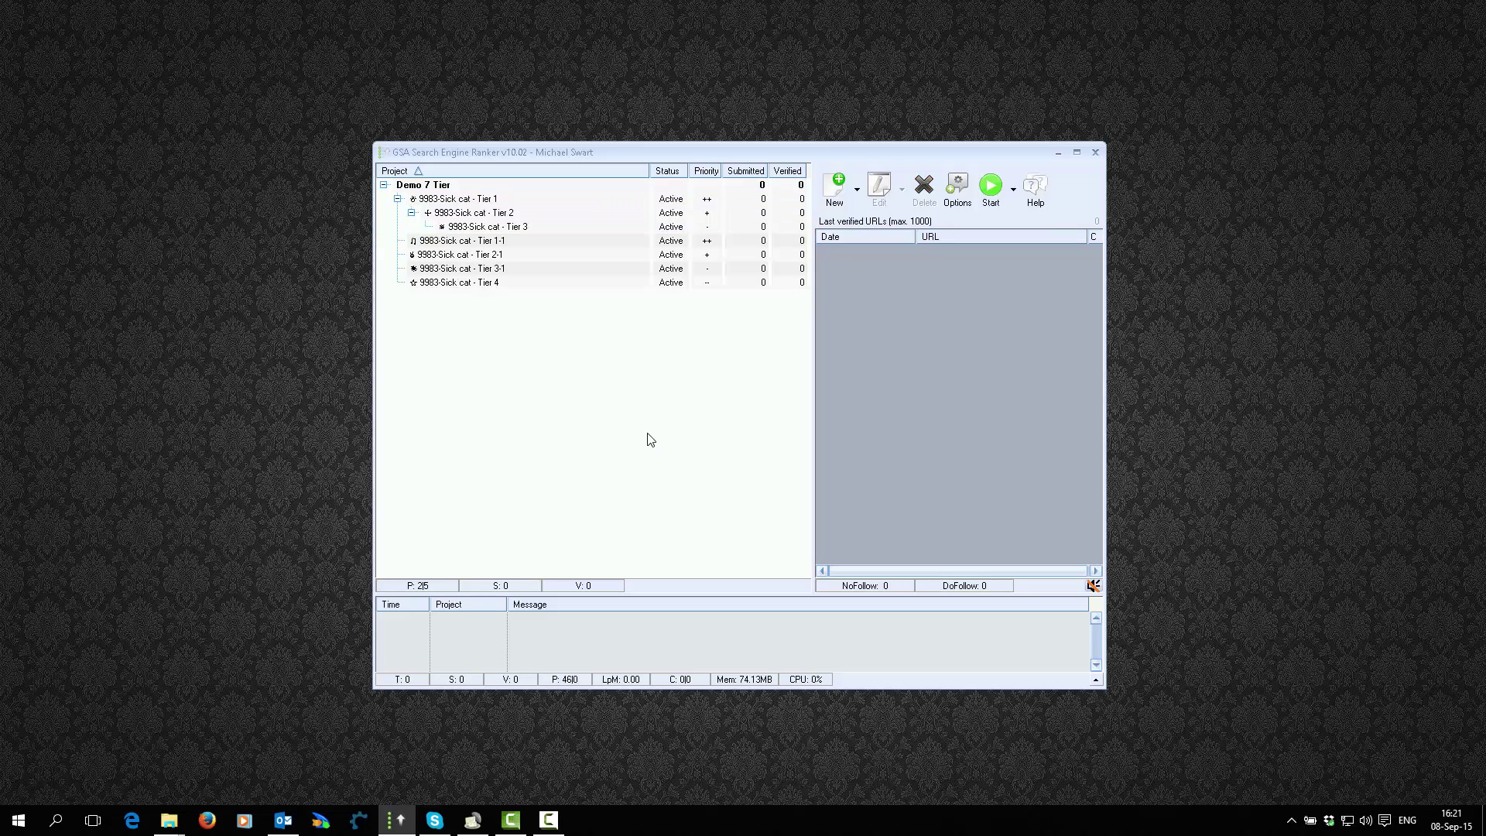
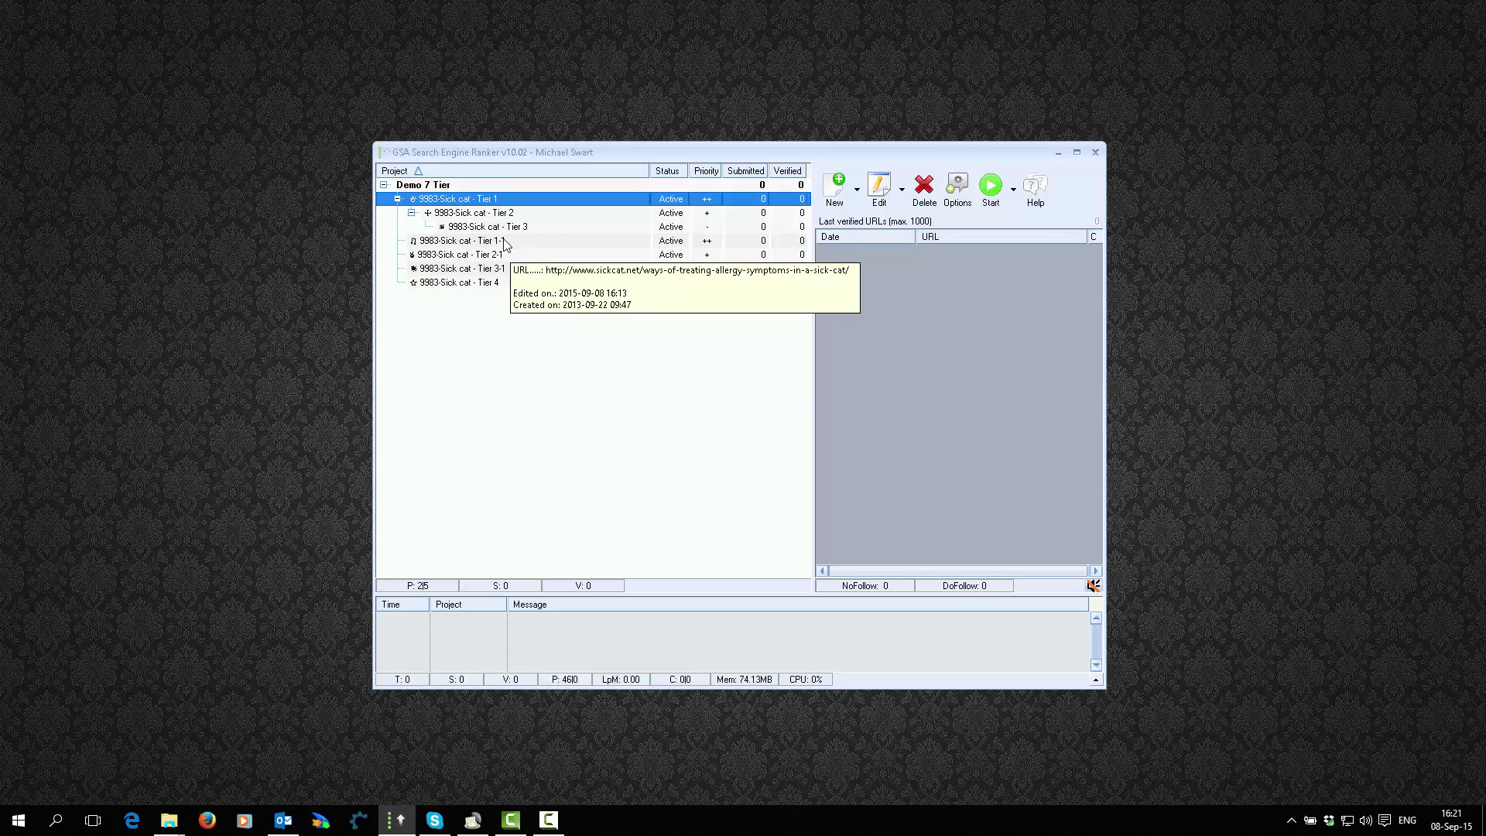
Add Tier 1-1 to the Tier 1 selection and import target URLs from GSA SER SL Format.sl in the demo order's GSA SER Format folder.
{"action": "left_click", "coordinate": [505, 244], "text": "ctrl"}
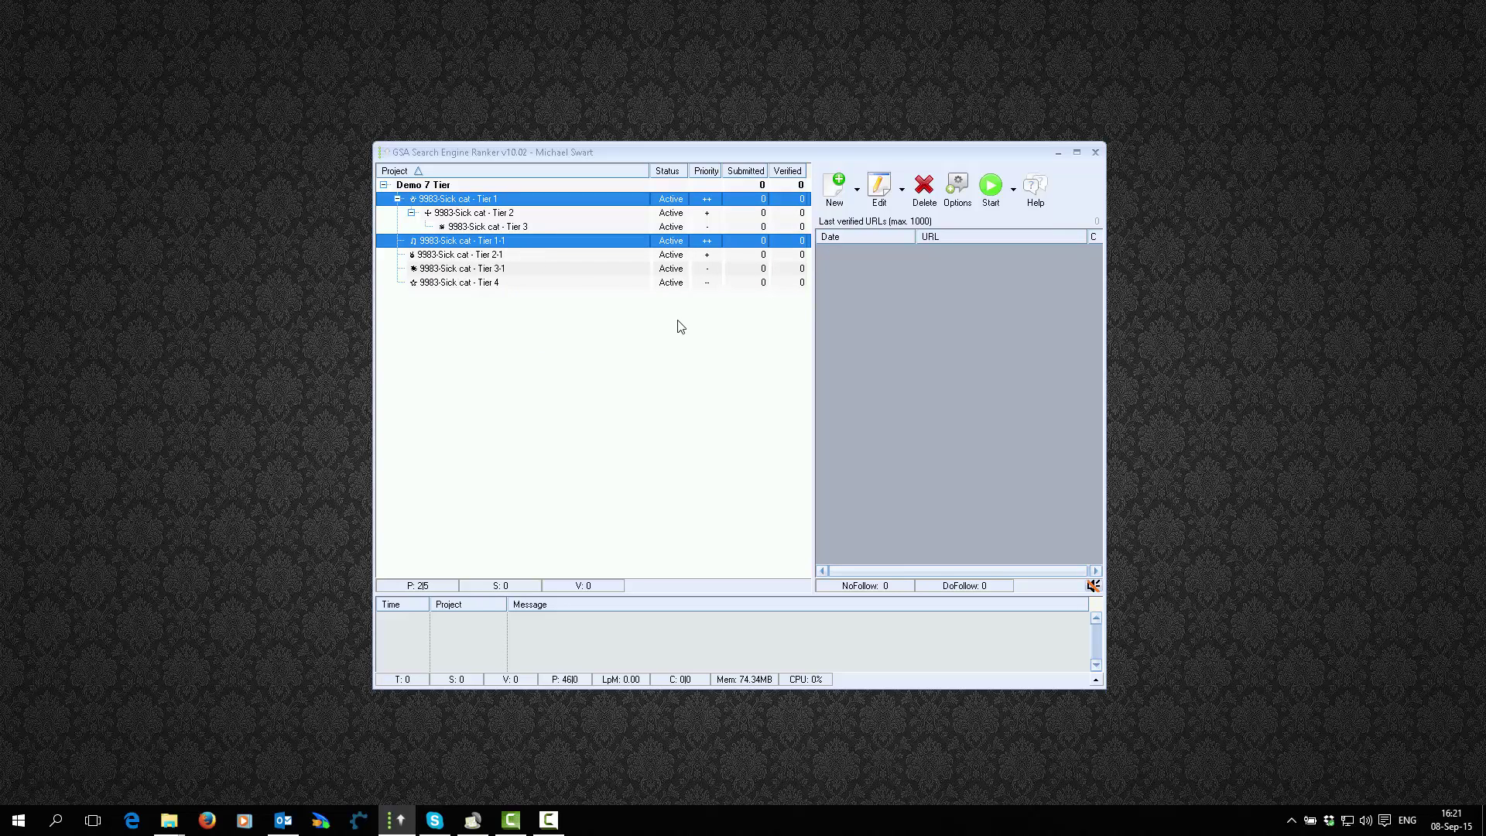
{"action": "right_click", "coordinate": [577, 245]}
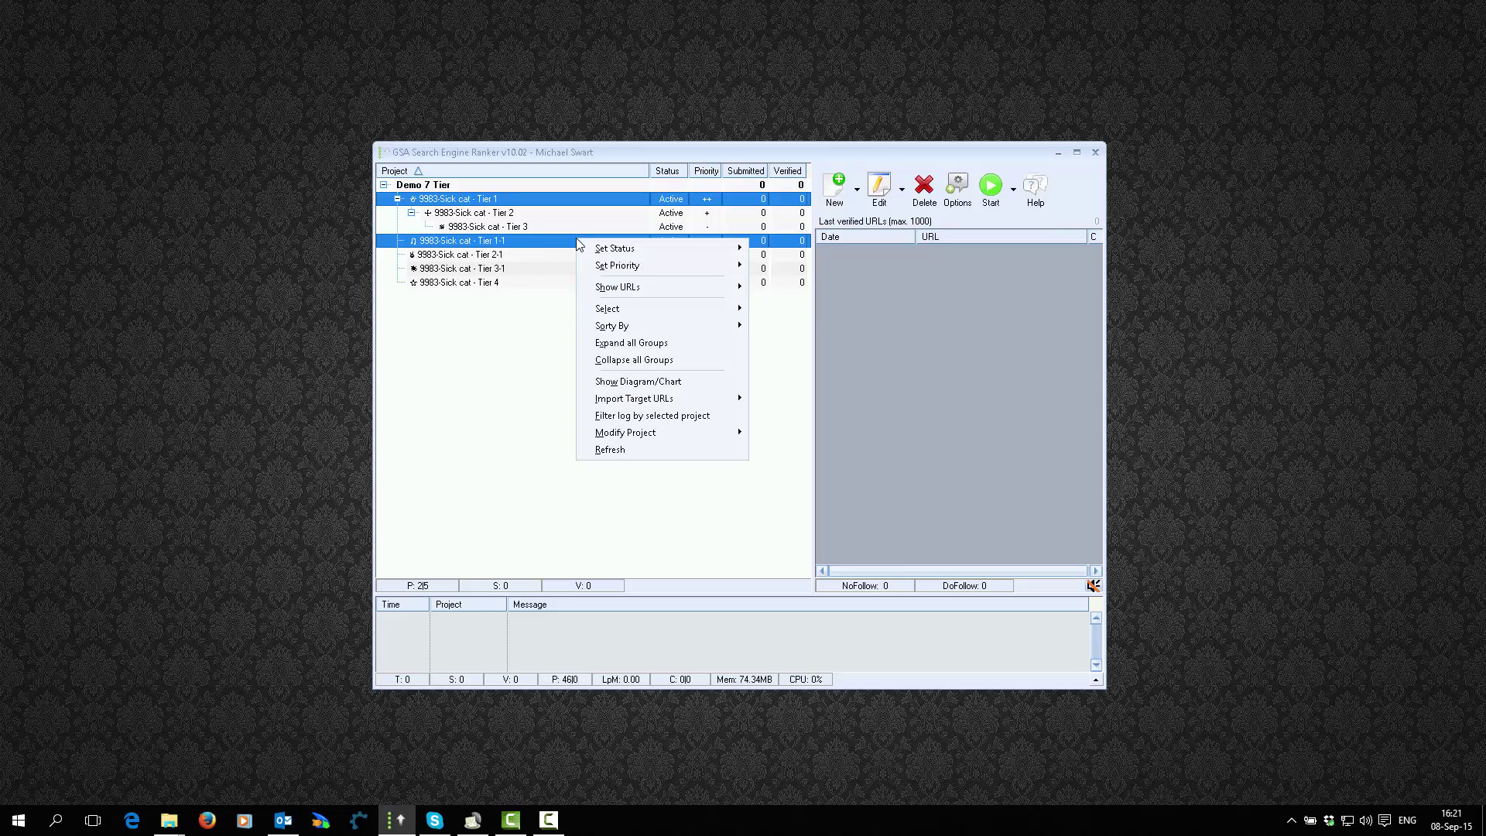
{"action": "mouse_move", "coordinate": [683, 439]}
{"action": "mouse_move", "coordinate": [672, 406]}
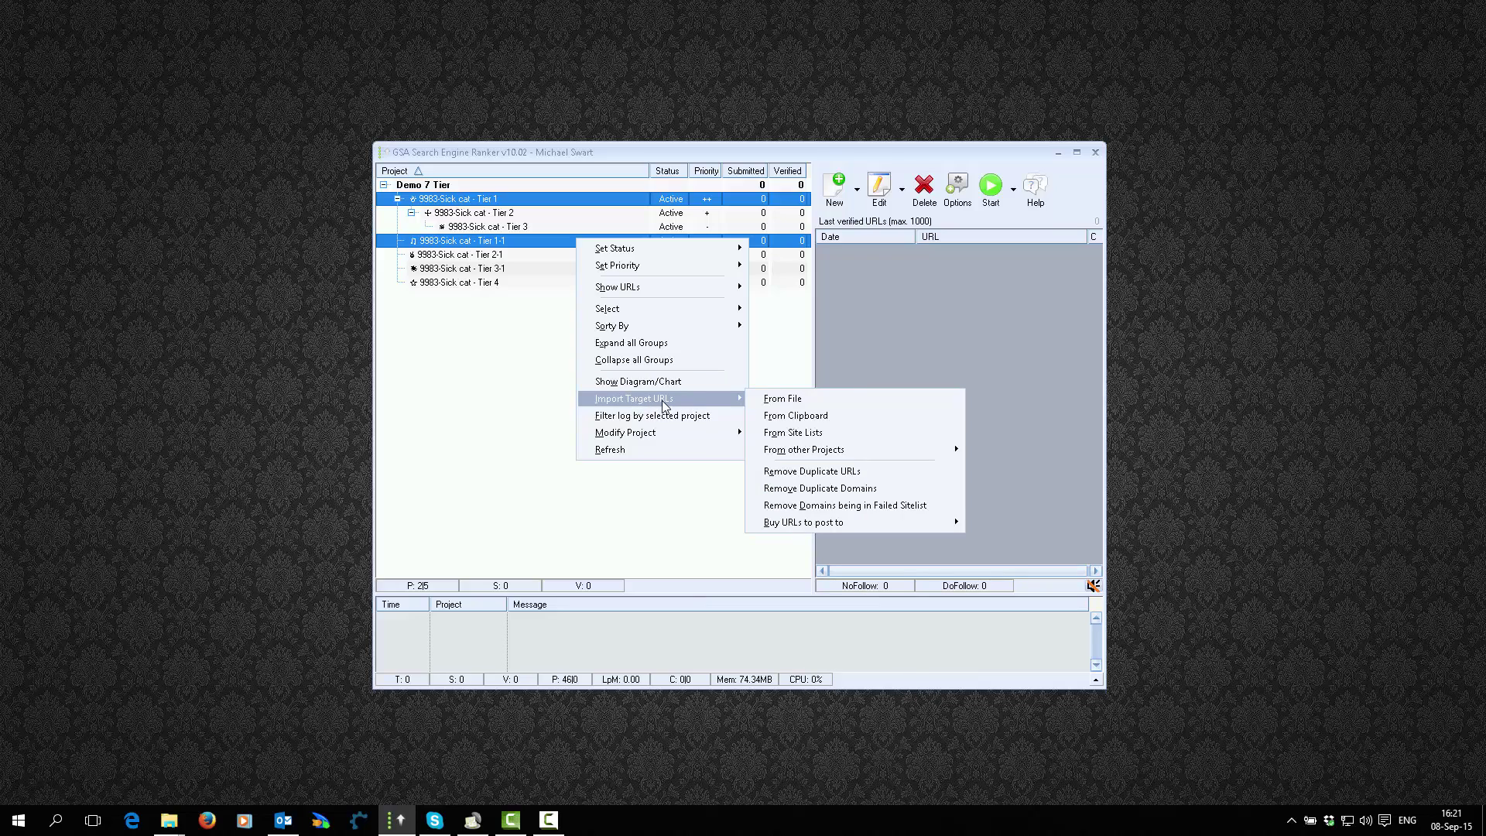
{"action": "left_click", "coordinate": [803, 399]}
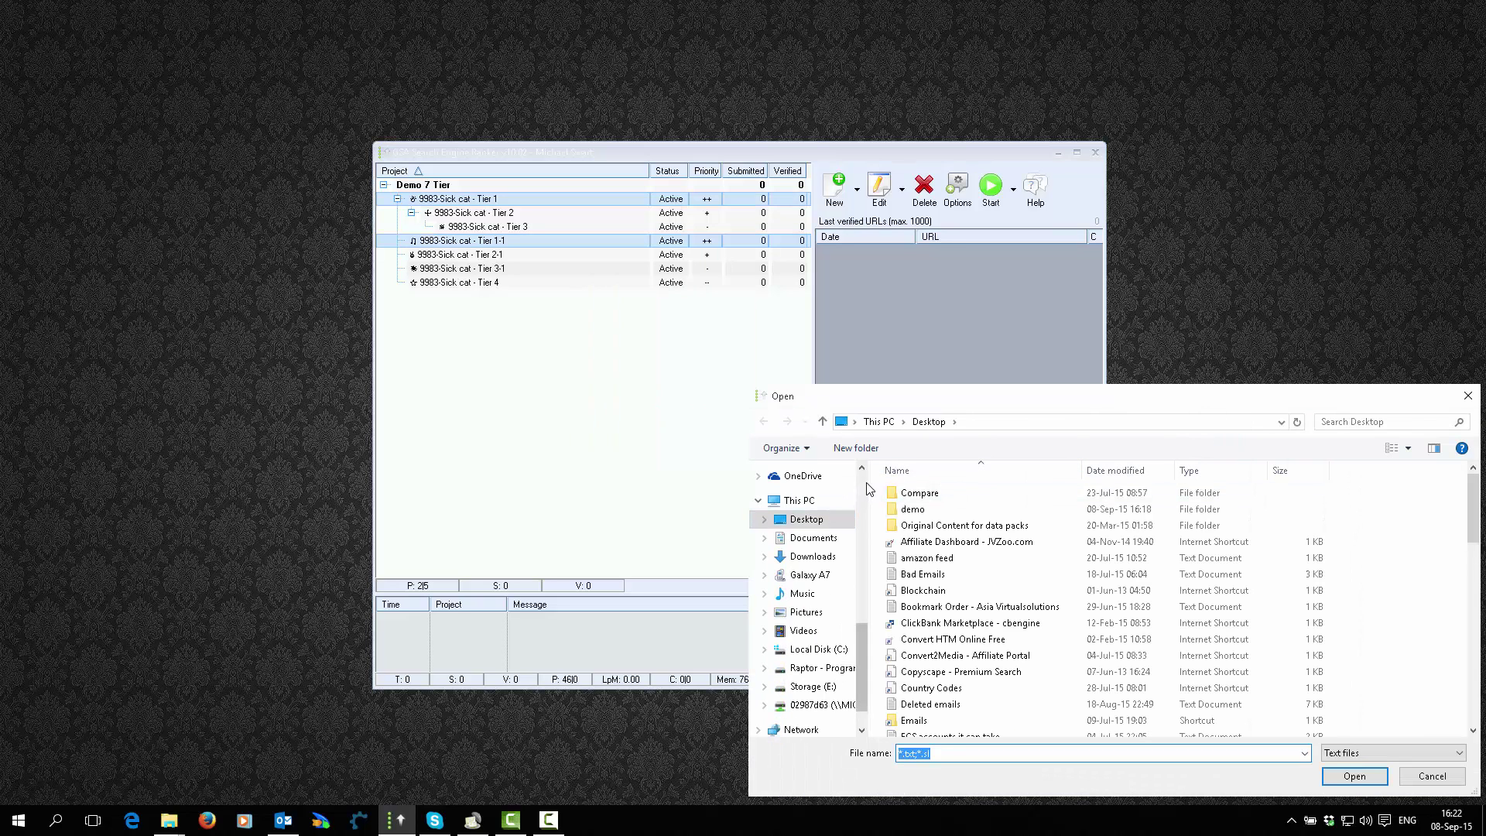
{"action": "left_click", "coordinate": [808, 495]}
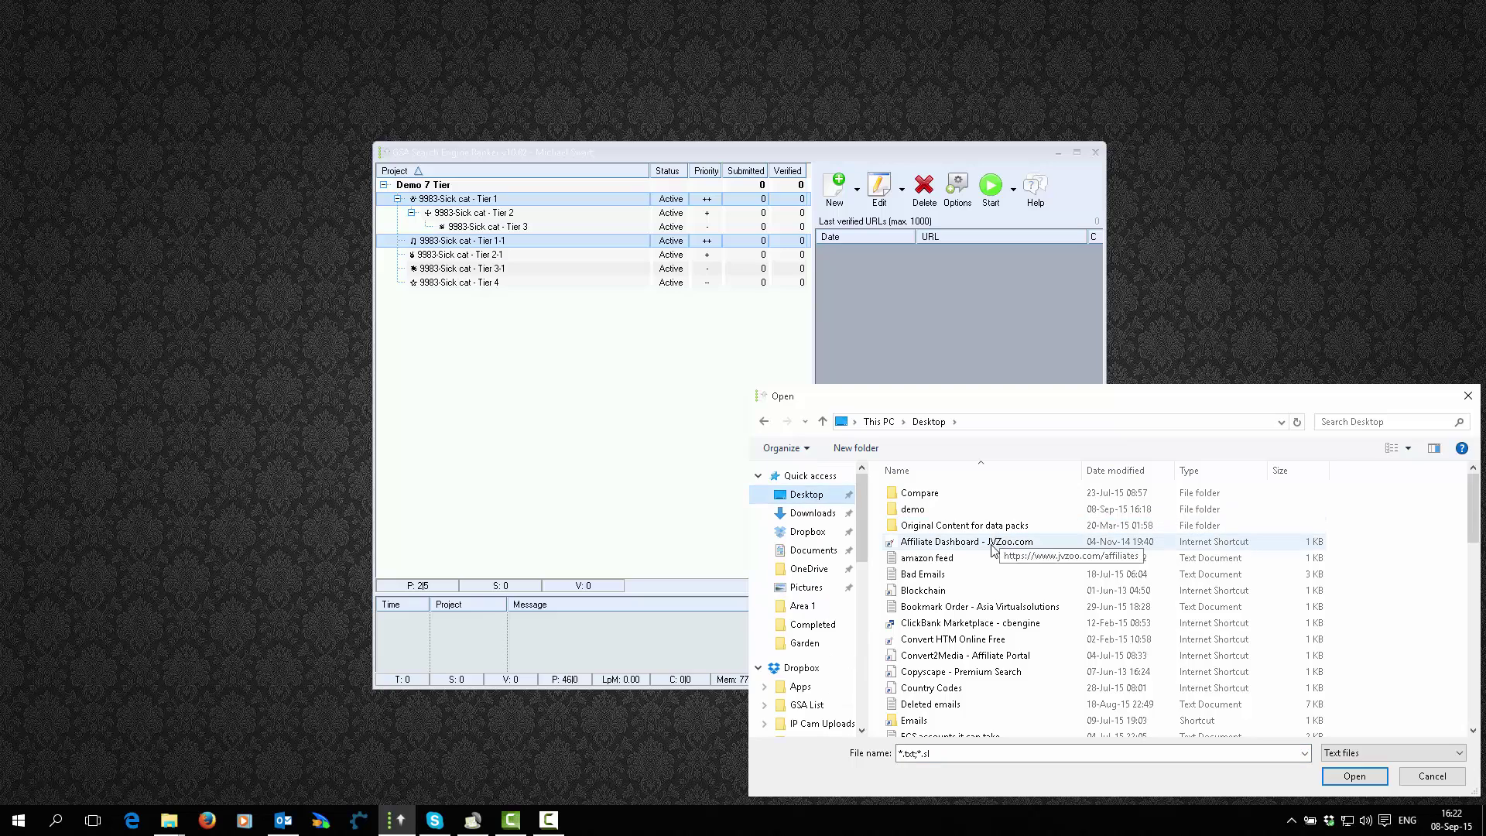
{"action": "double_click", "coordinate": [914, 510]}
{"action": "double_click", "coordinate": [919, 498]}
{"action": "double_click", "coordinate": [929, 493]}
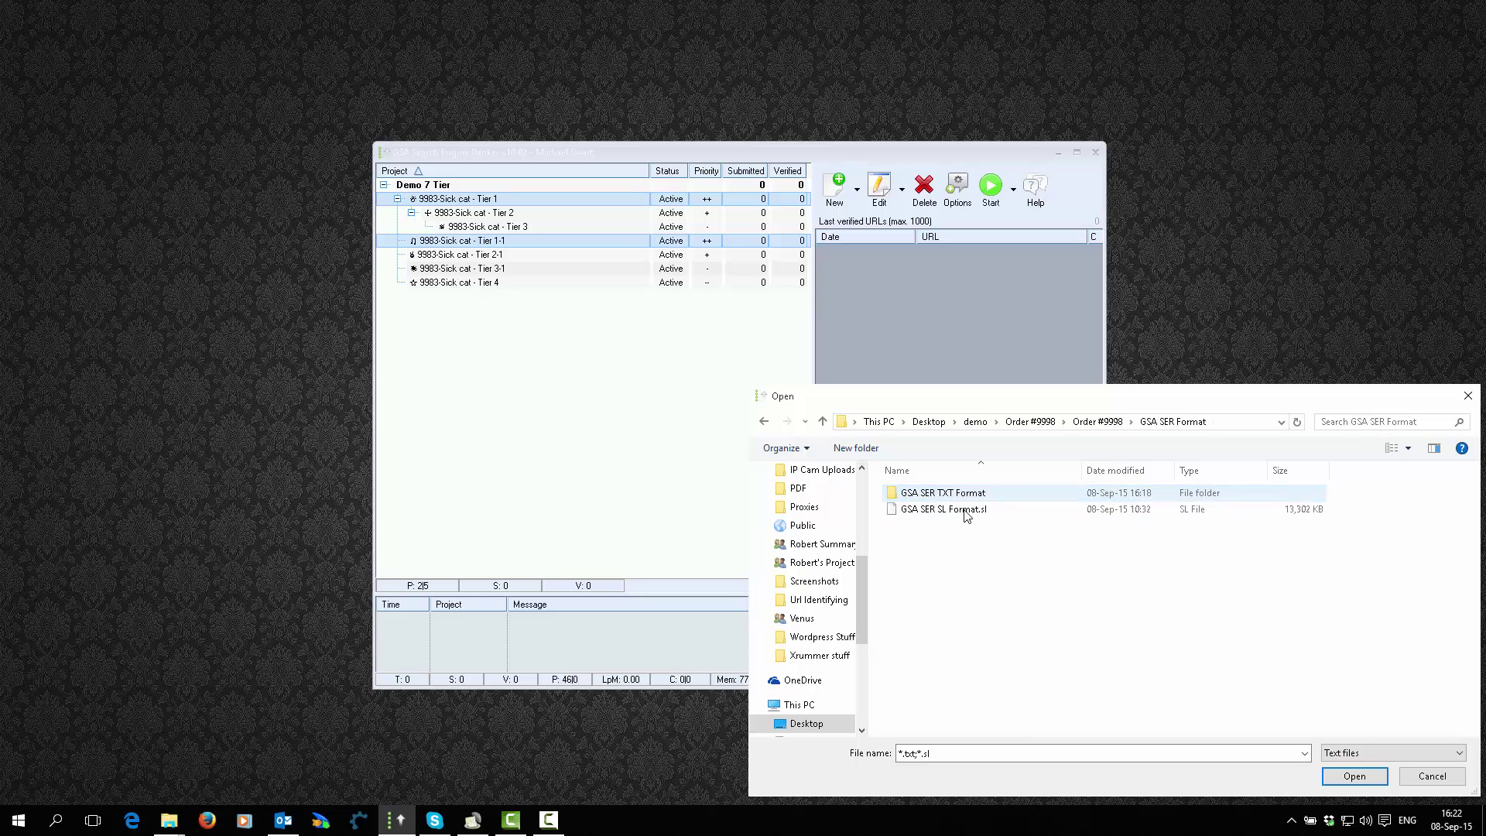
{"action": "double_click", "coordinate": [923, 511]}
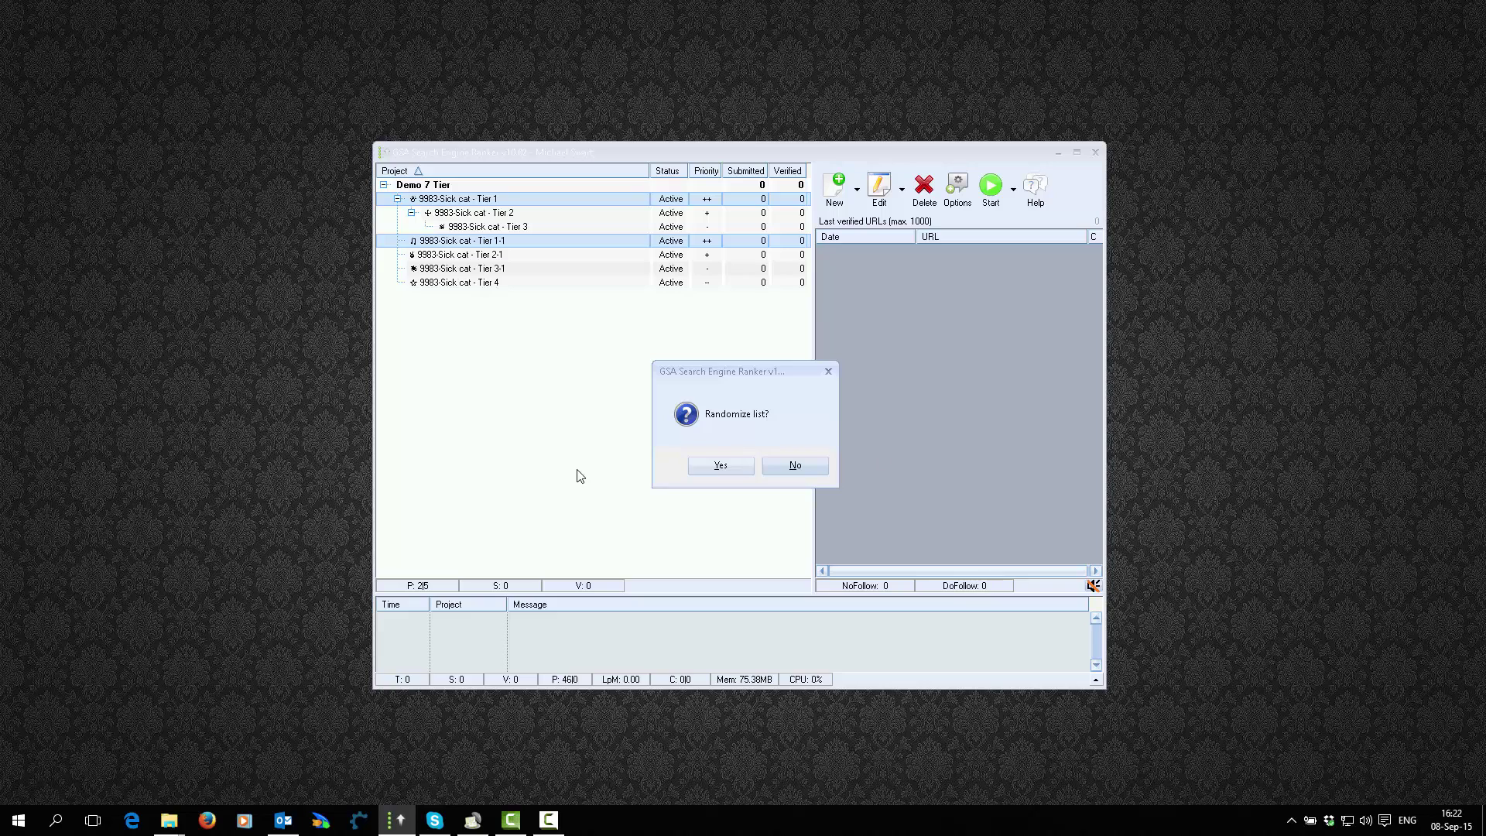
Randomize the URL list and complete its import into the Tier 1 and Tier 1-1 projects.
{"action": "left_click", "coordinate": [723, 466]}
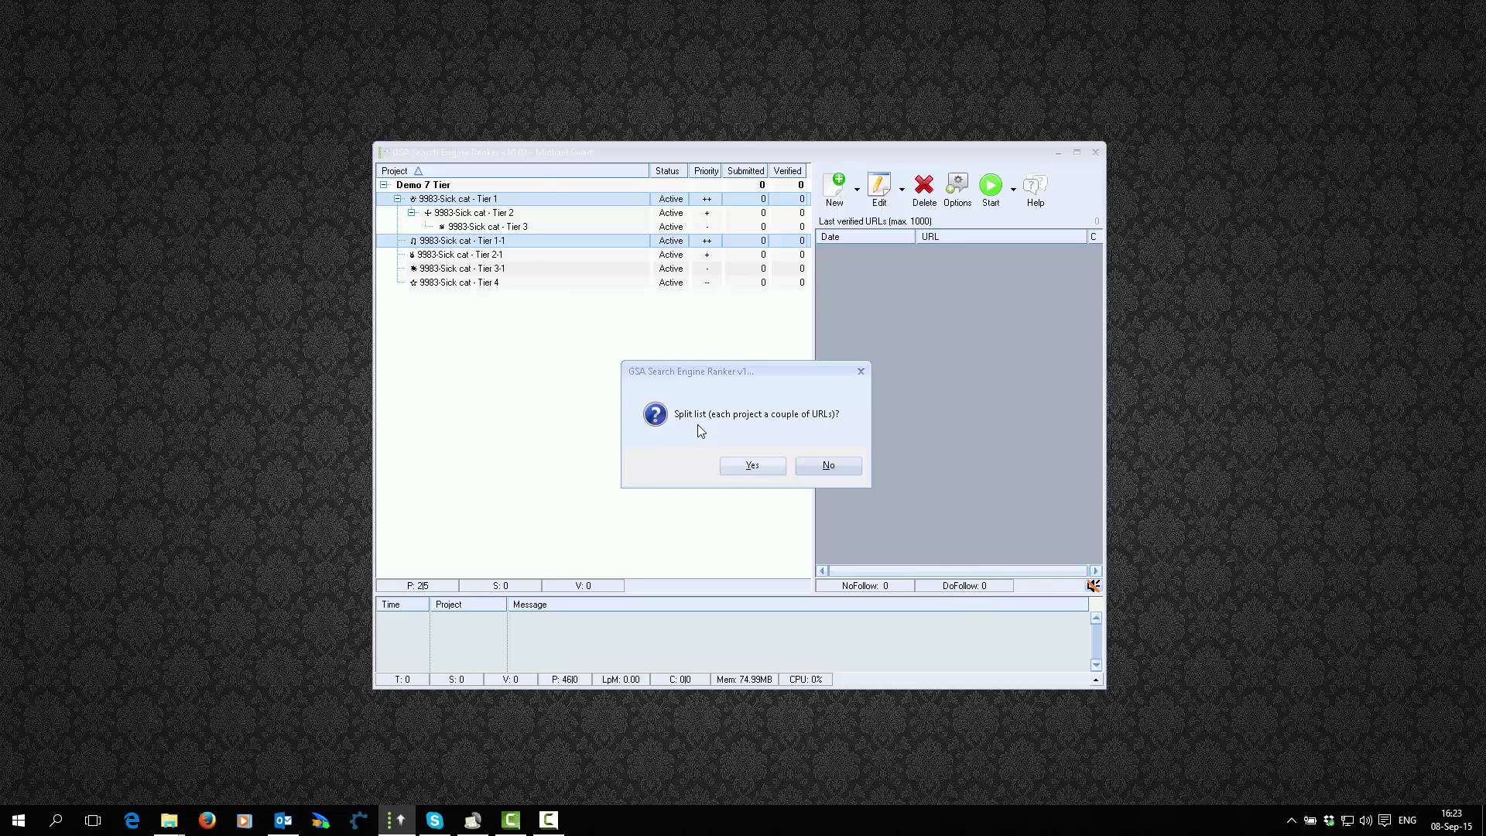
{"action": "left_click", "coordinate": [780, 461]}
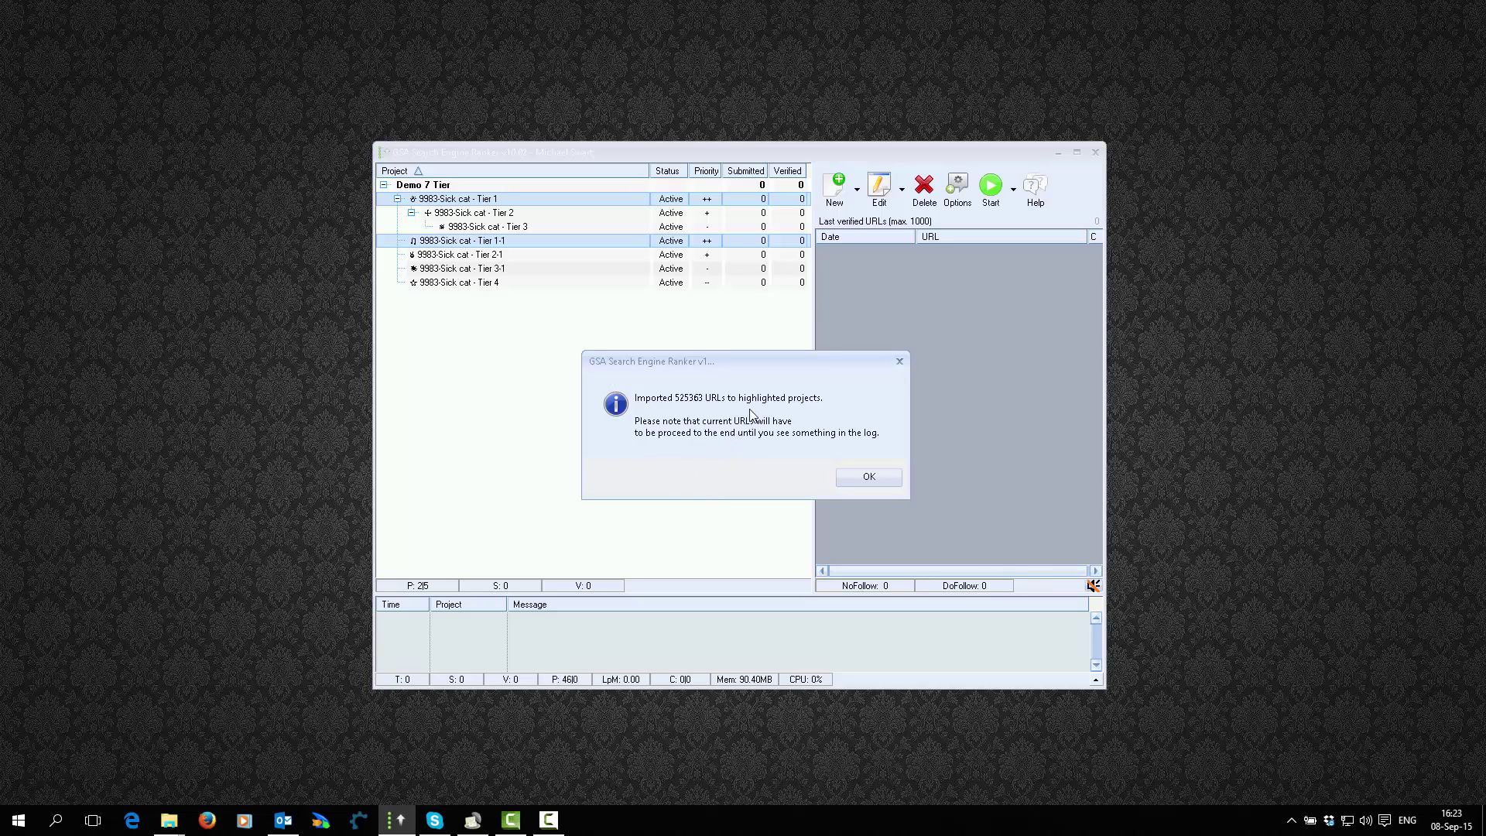
{"action": "left_click", "coordinate": [876, 476]}
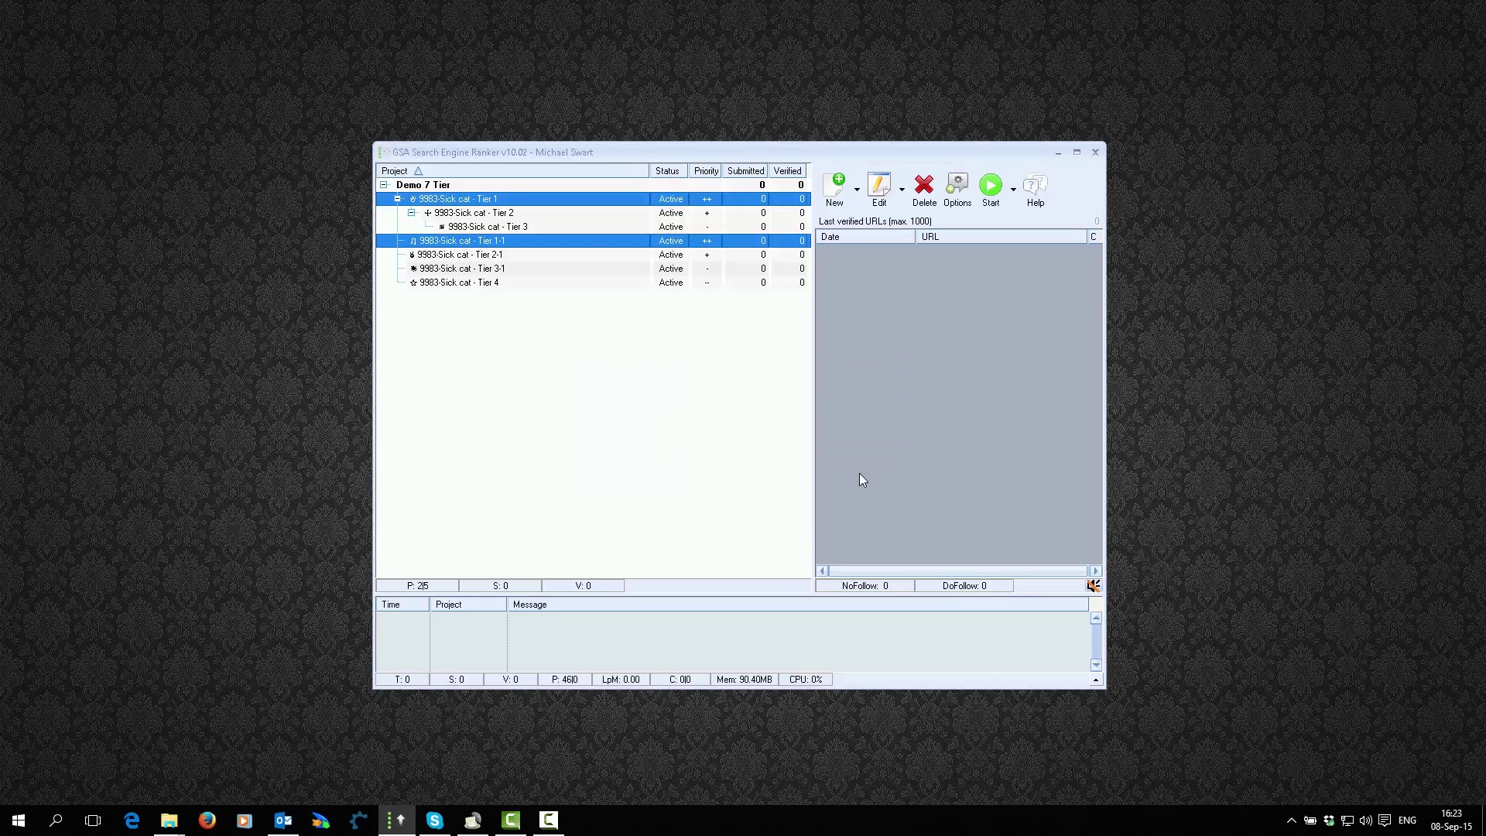
View the remaining target URLs of the Tier 1 project and close the list.
{"action": "left_click", "coordinate": [565, 195]}
{"action": "right_click", "coordinate": [563, 196]}
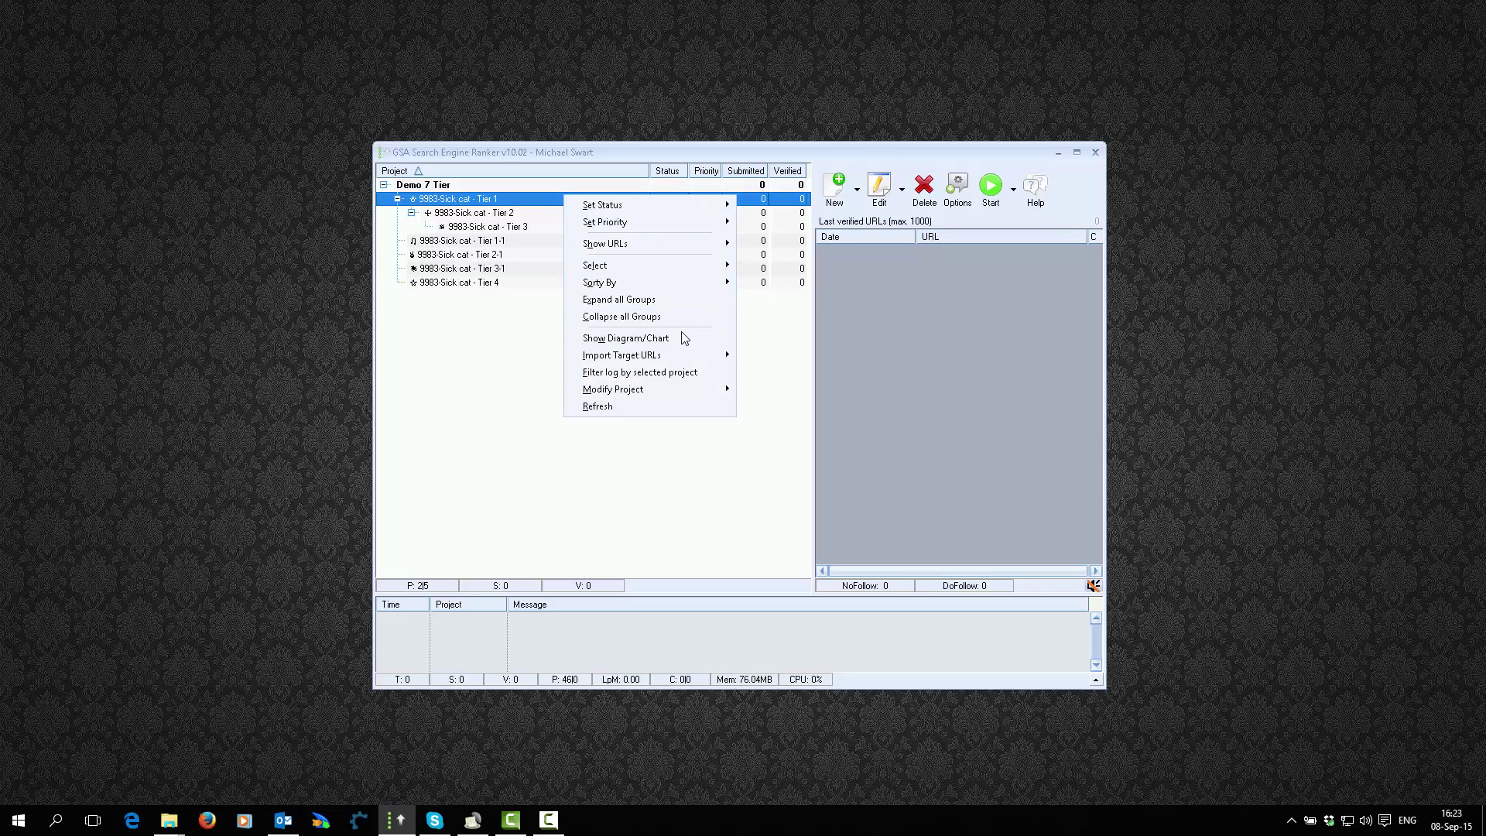
{"action": "mouse_move", "coordinate": [681, 357]}
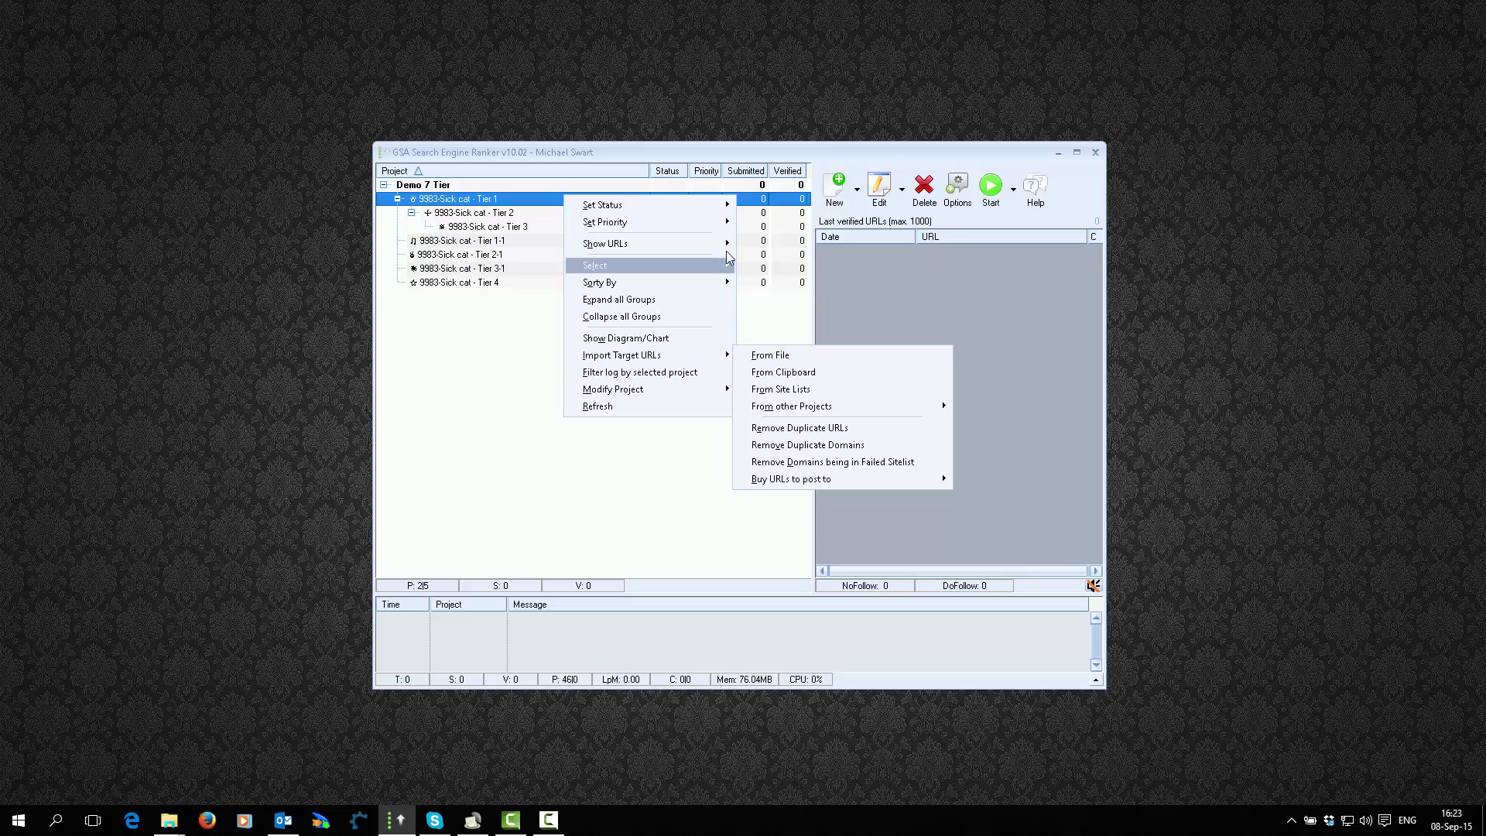
{"action": "mouse_move", "coordinate": [729, 251]}
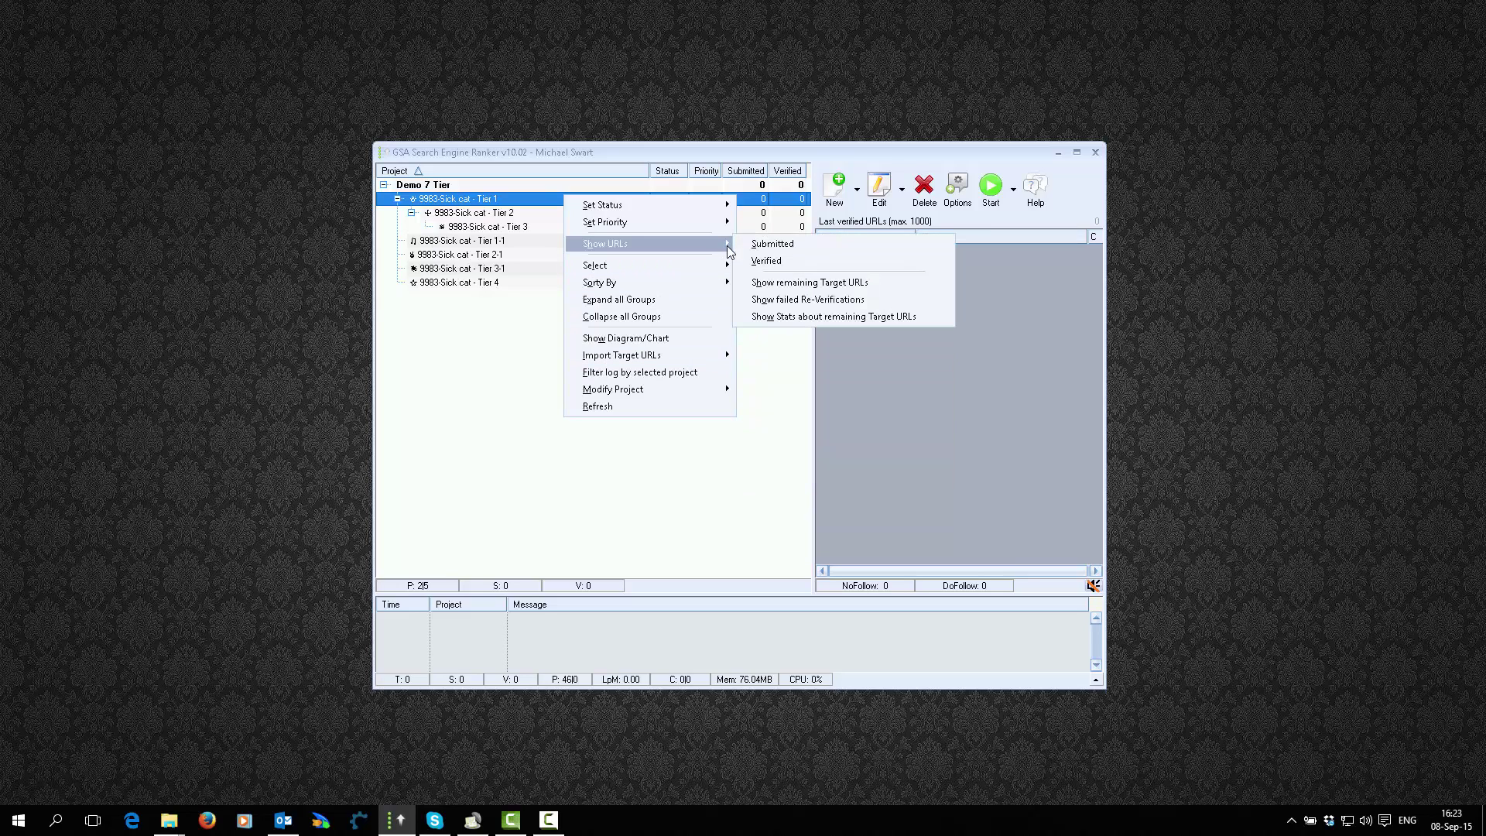
{"action": "left_click", "coordinate": [864, 285]}
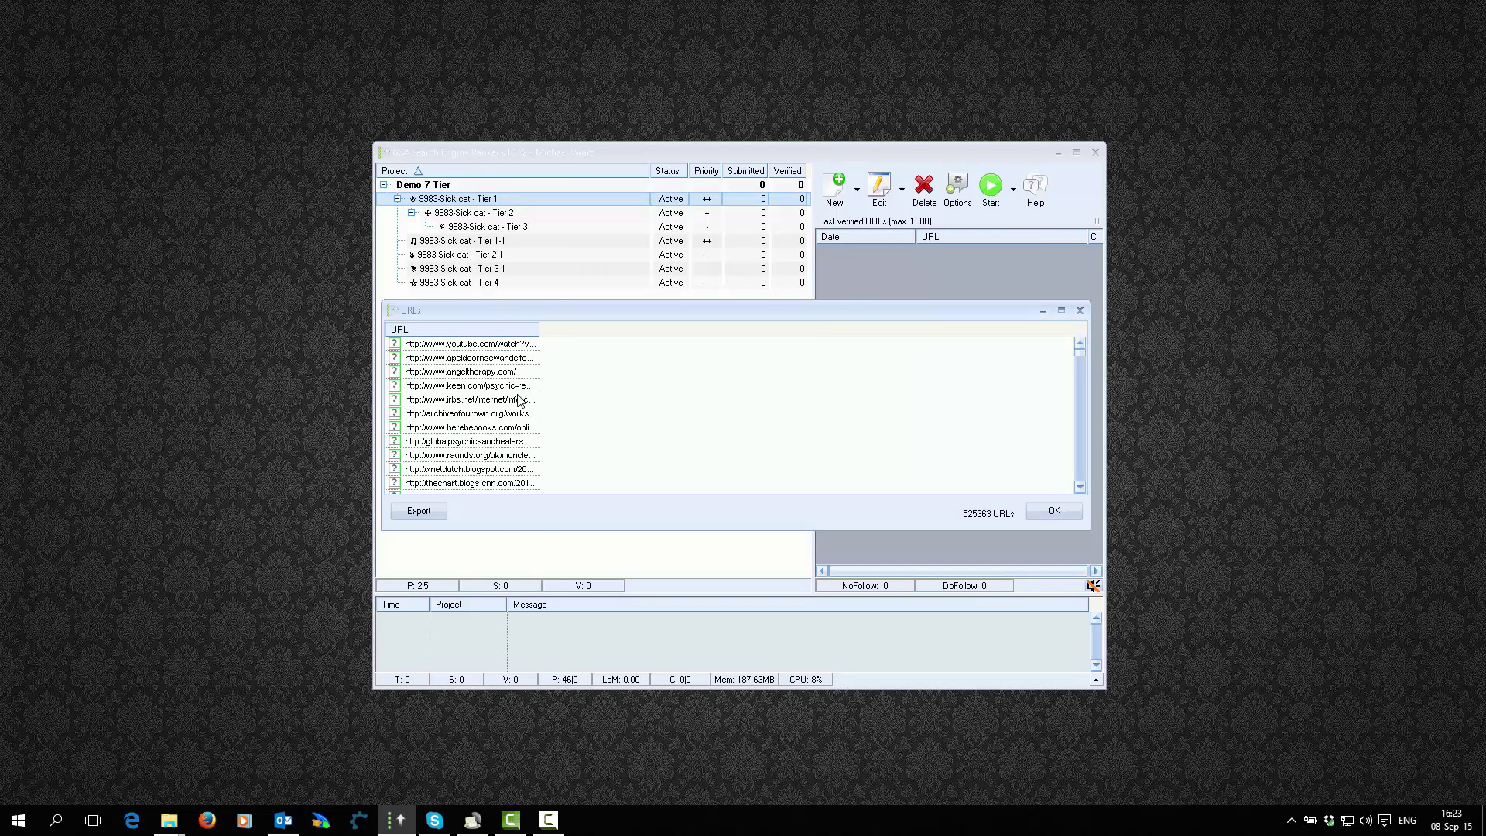
{"action": "left_click", "coordinate": [1047, 511]}
View the remaining target URLs of the Tier 3 project for comparison, close the list, and clear the selection.
{"action": "right_click", "coordinate": [512, 229]}
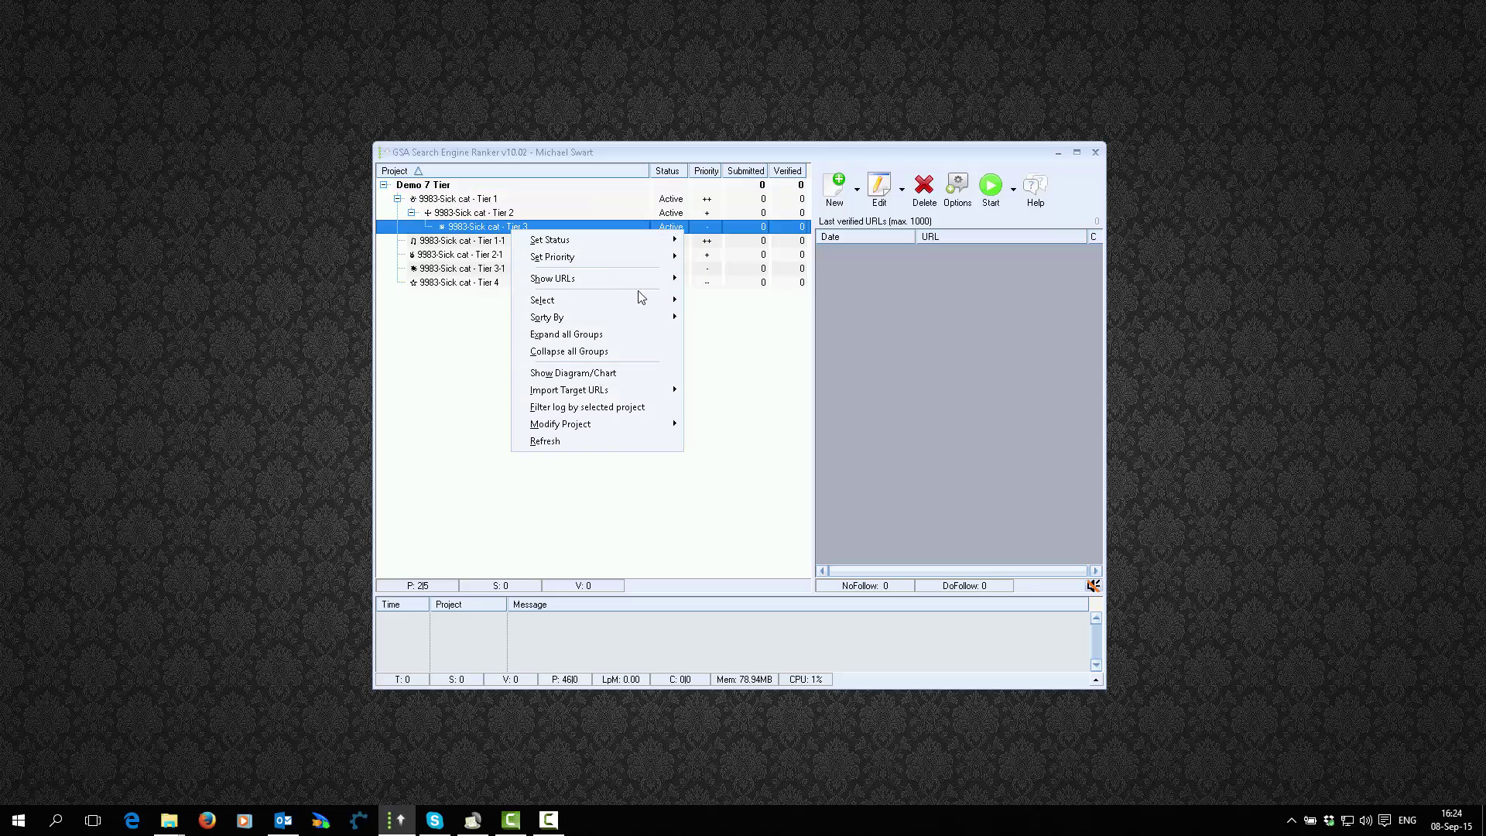
{"action": "mouse_move", "coordinate": [620, 392]}
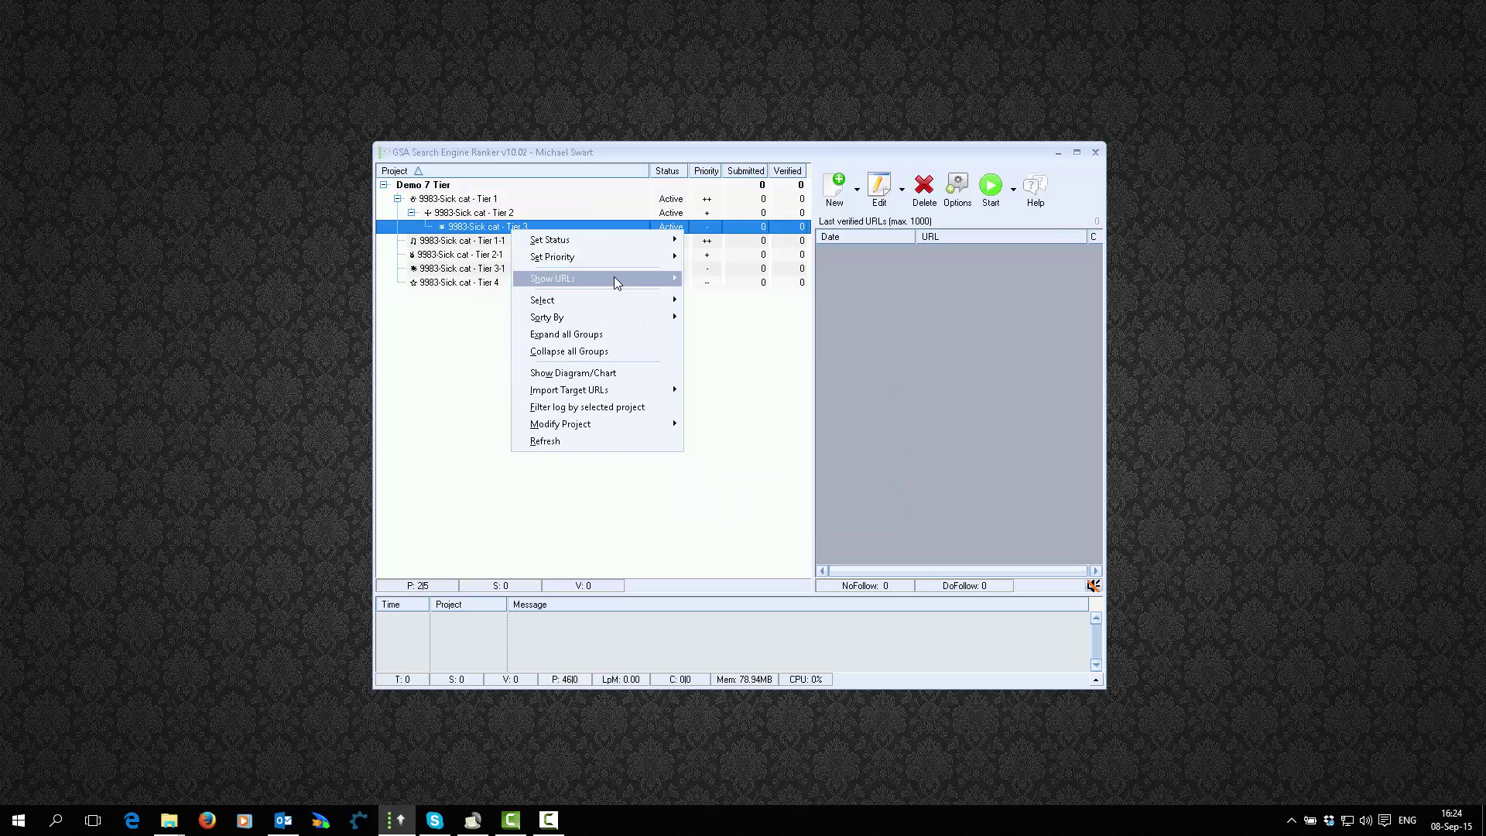
{"action": "mouse_move", "coordinate": [614, 277]}
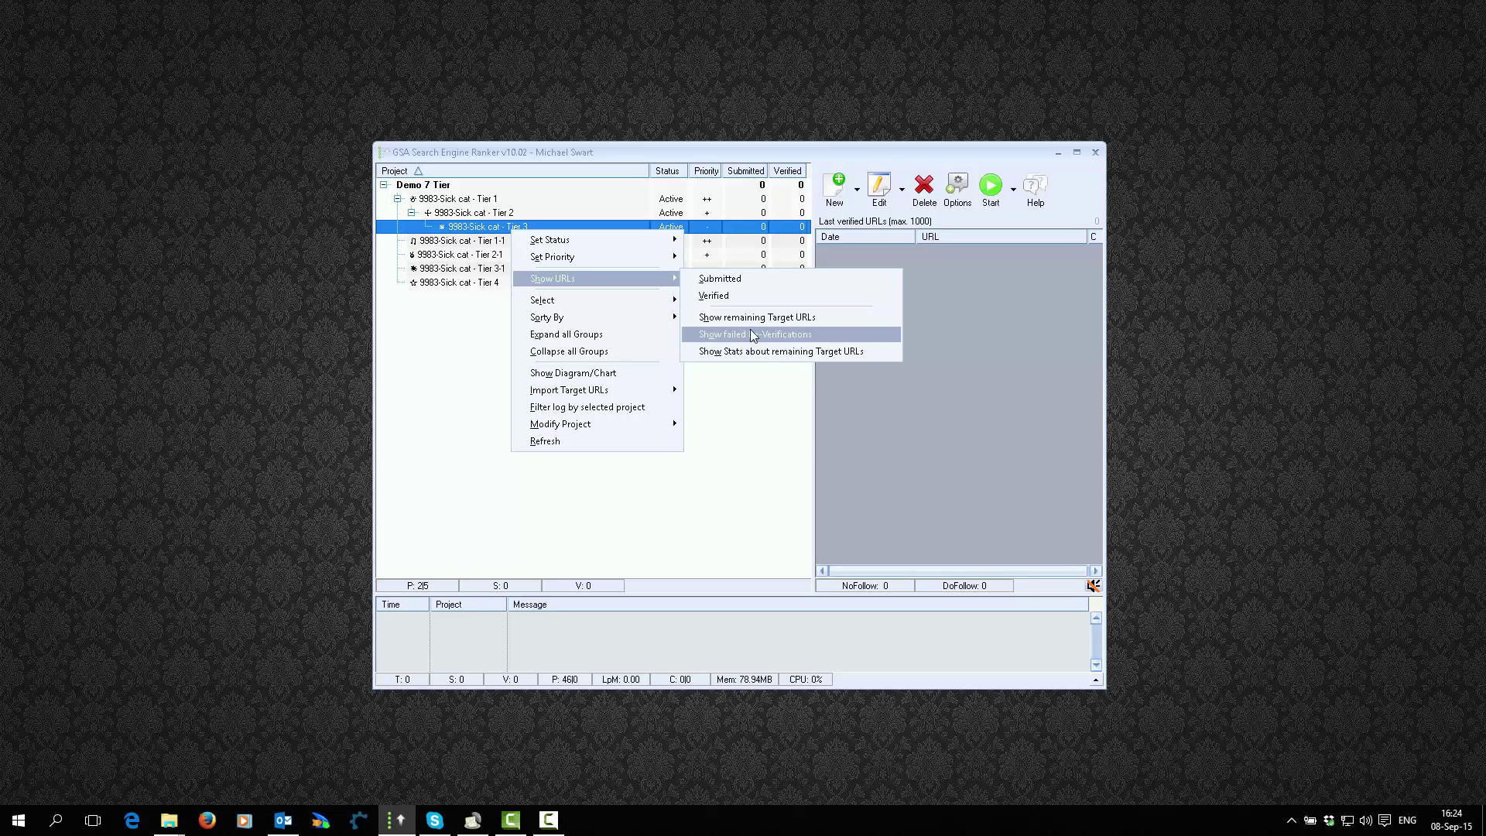
{"action": "left_click", "coordinate": [784, 319]}
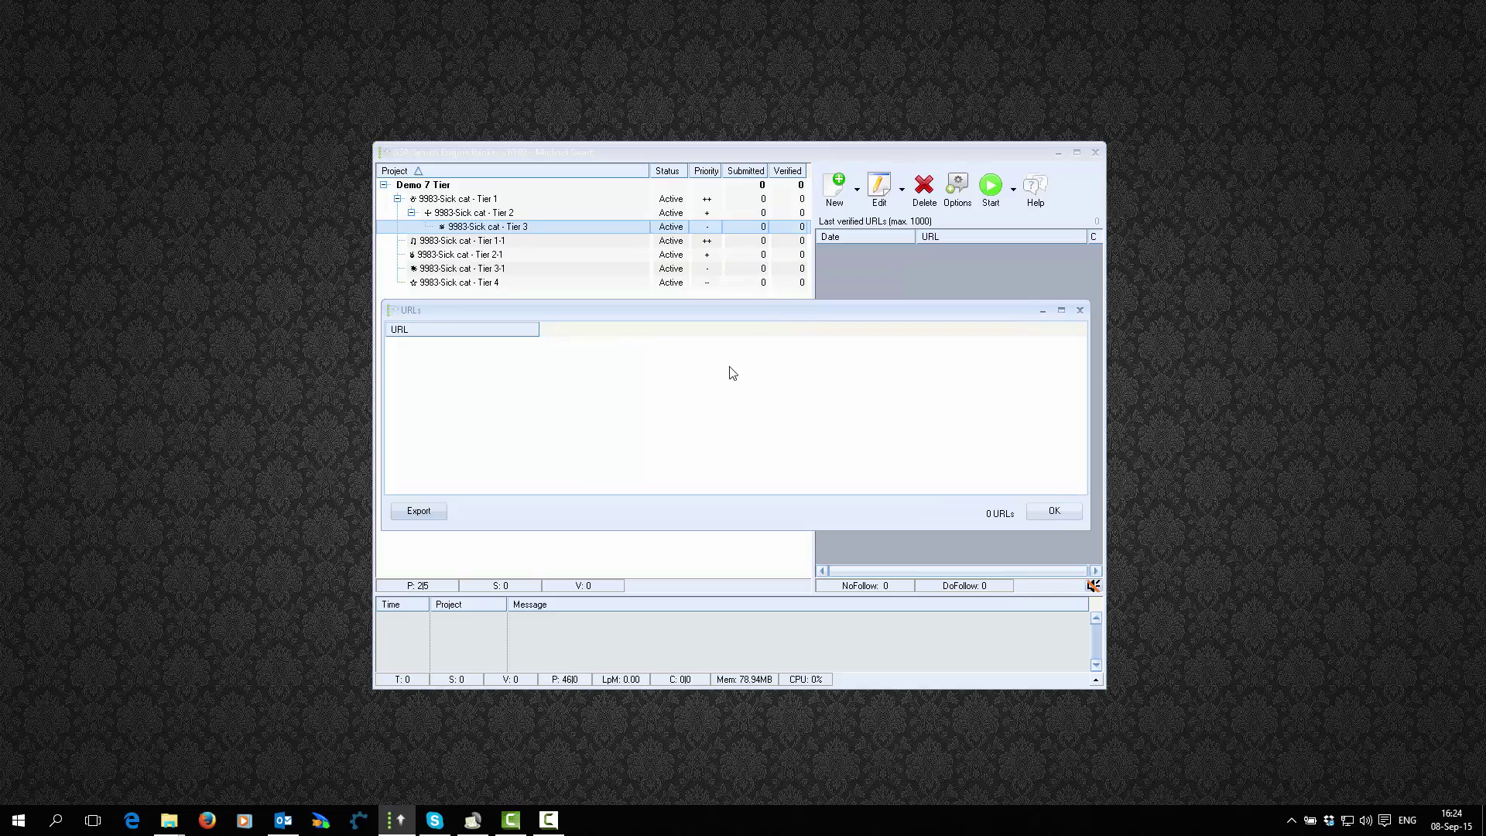
{"action": "left_click", "coordinate": [1054, 511]}
{"action": "left_click", "coordinate": [600, 373]}
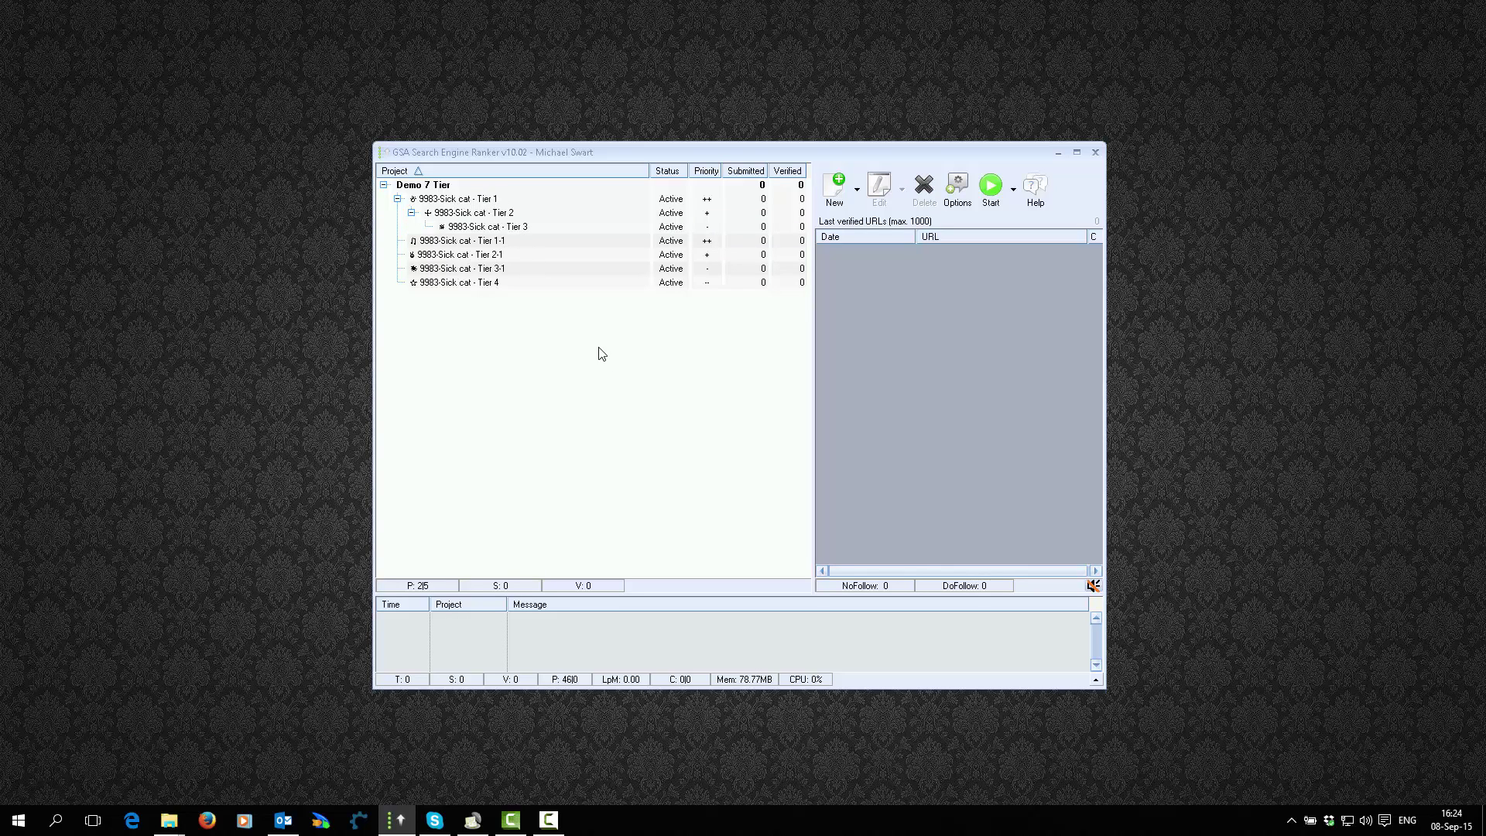
Open the Tier 1 project's options and uncheck all search engines used to get target URLs.
{"action": "left_click", "coordinate": [501, 201]}
{"action": "left_click", "coordinate": [513, 241]}
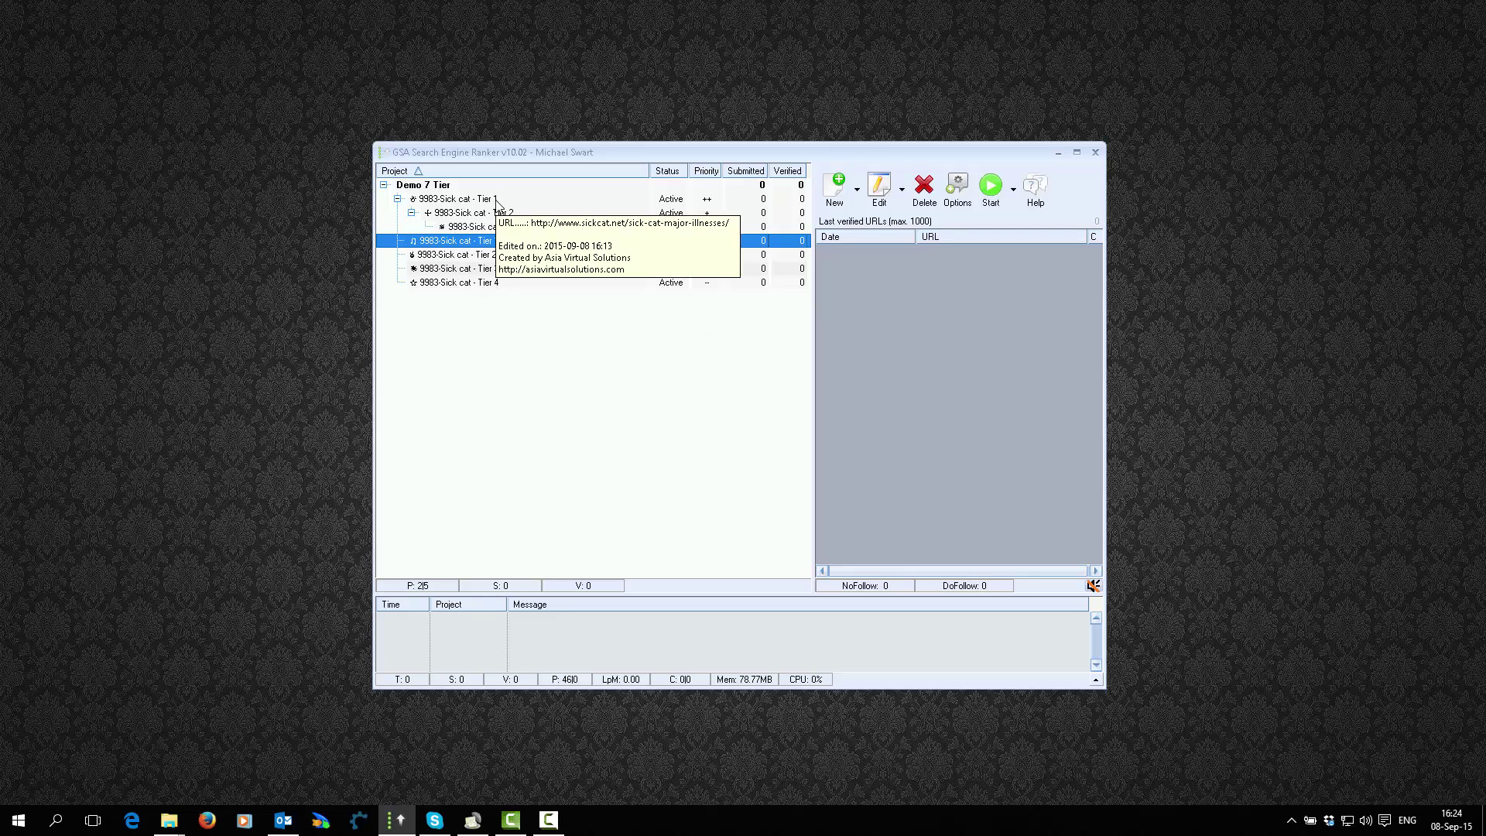
{"action": "left_click", "coordinate": [497, 201]}
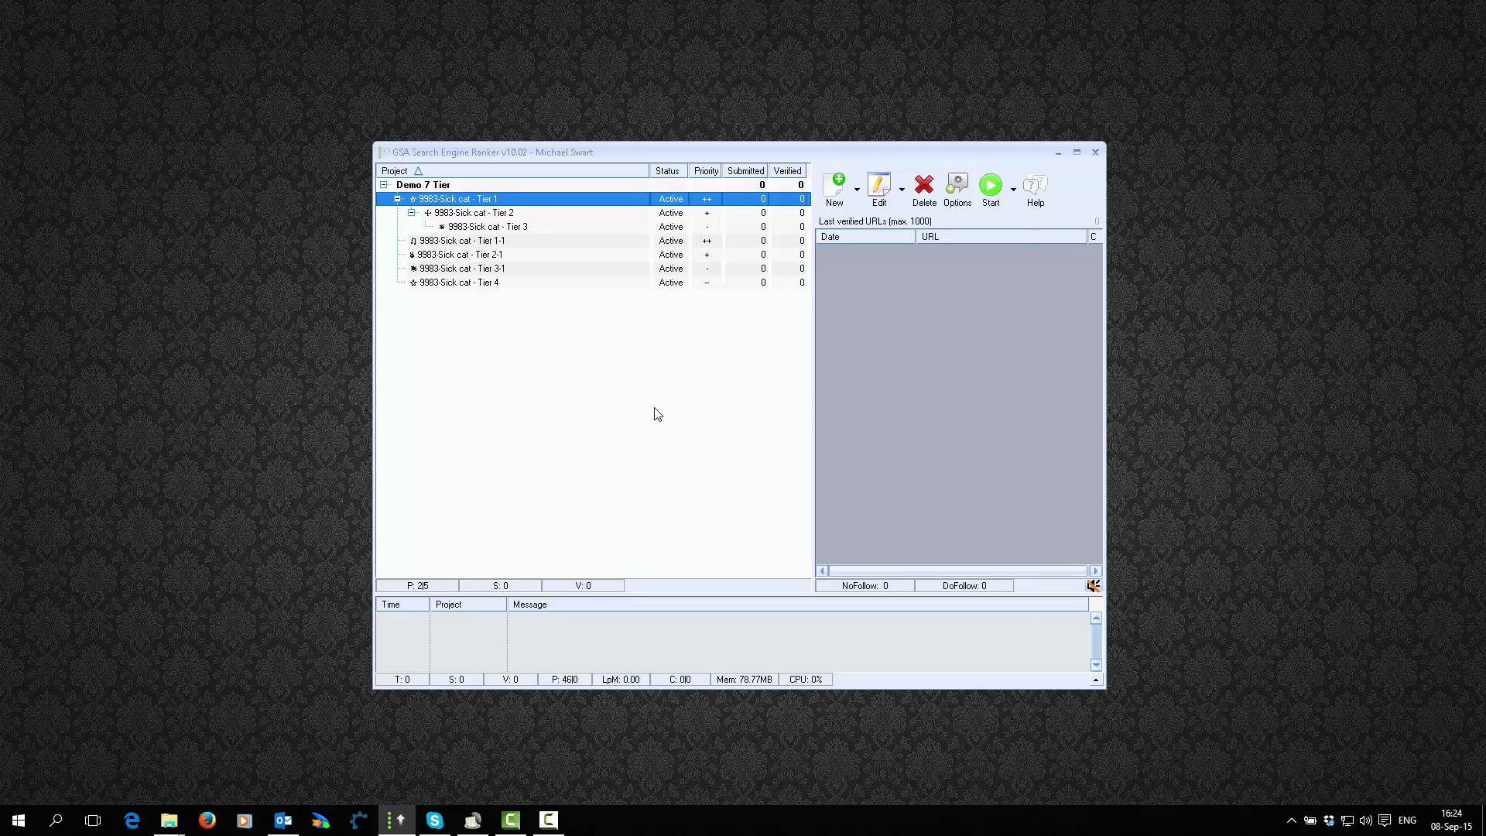
{"action": "key", "text": "Return"}
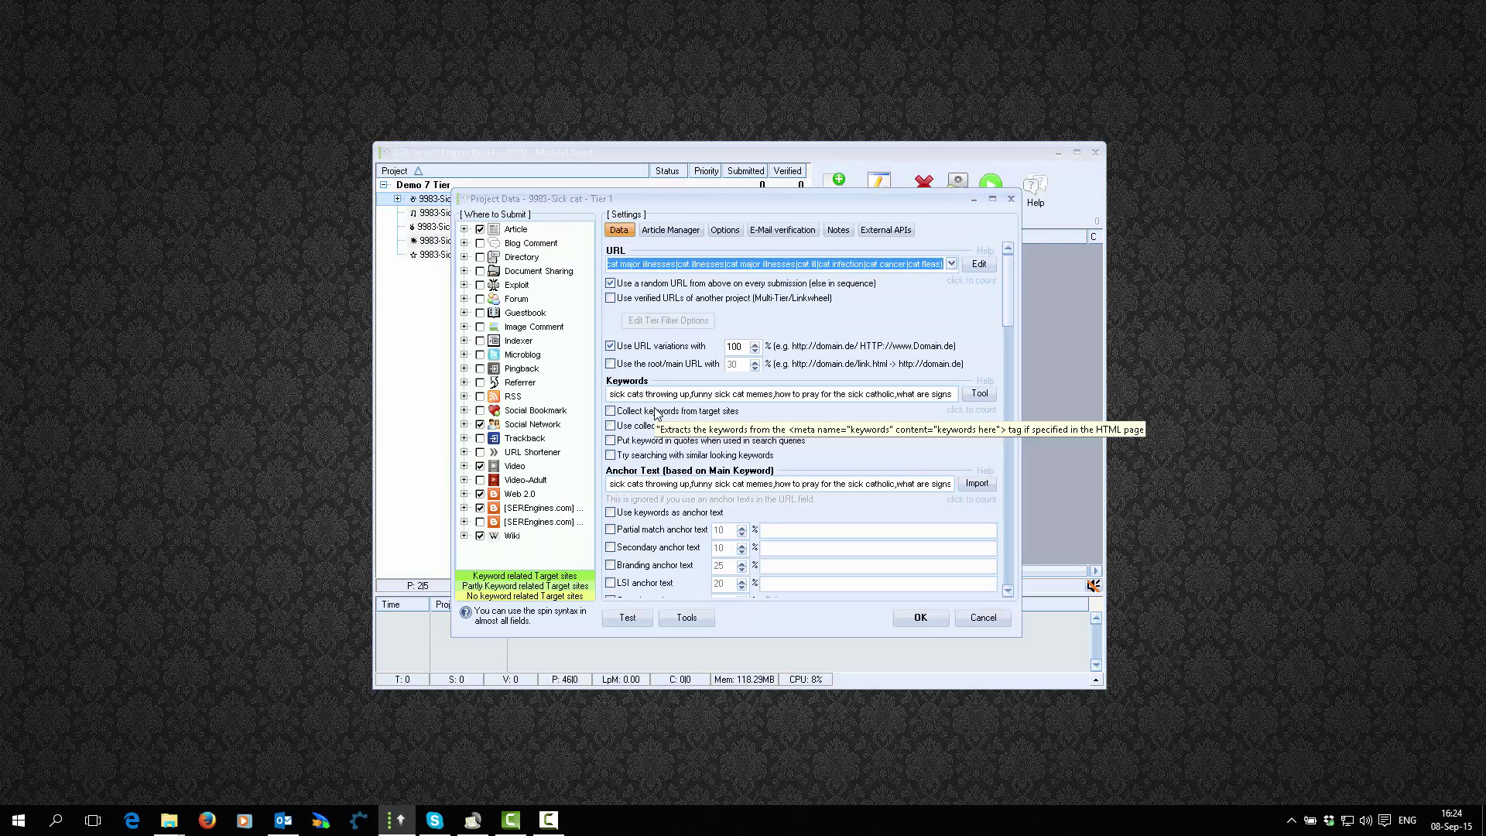
{"action": "left_click", "coordinate": [726, 231]}
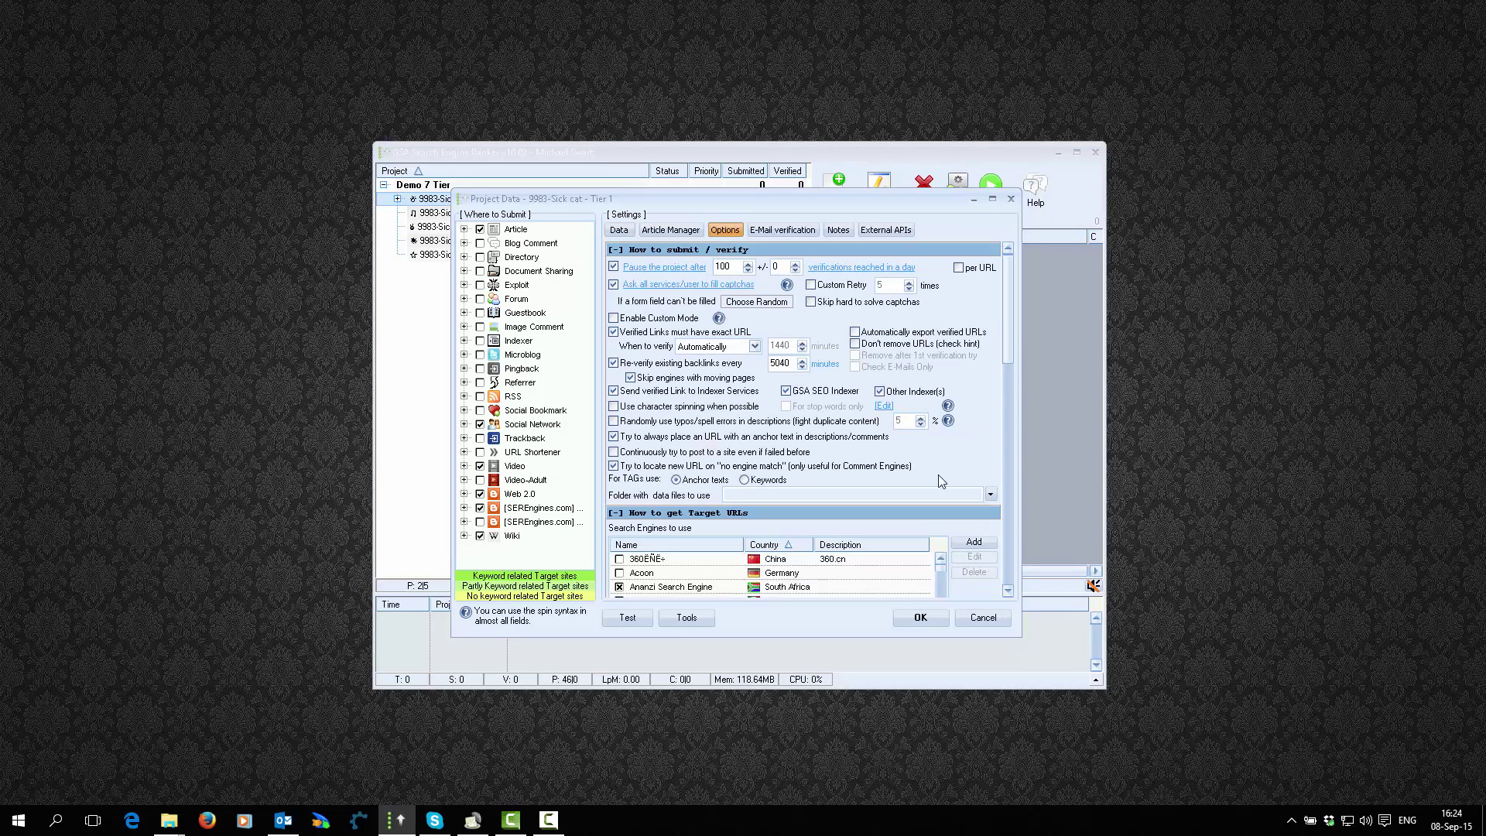
{"action": "left_click_drag", "start_coordinate": [1007, 314], "coordinate": [1014, 379]}
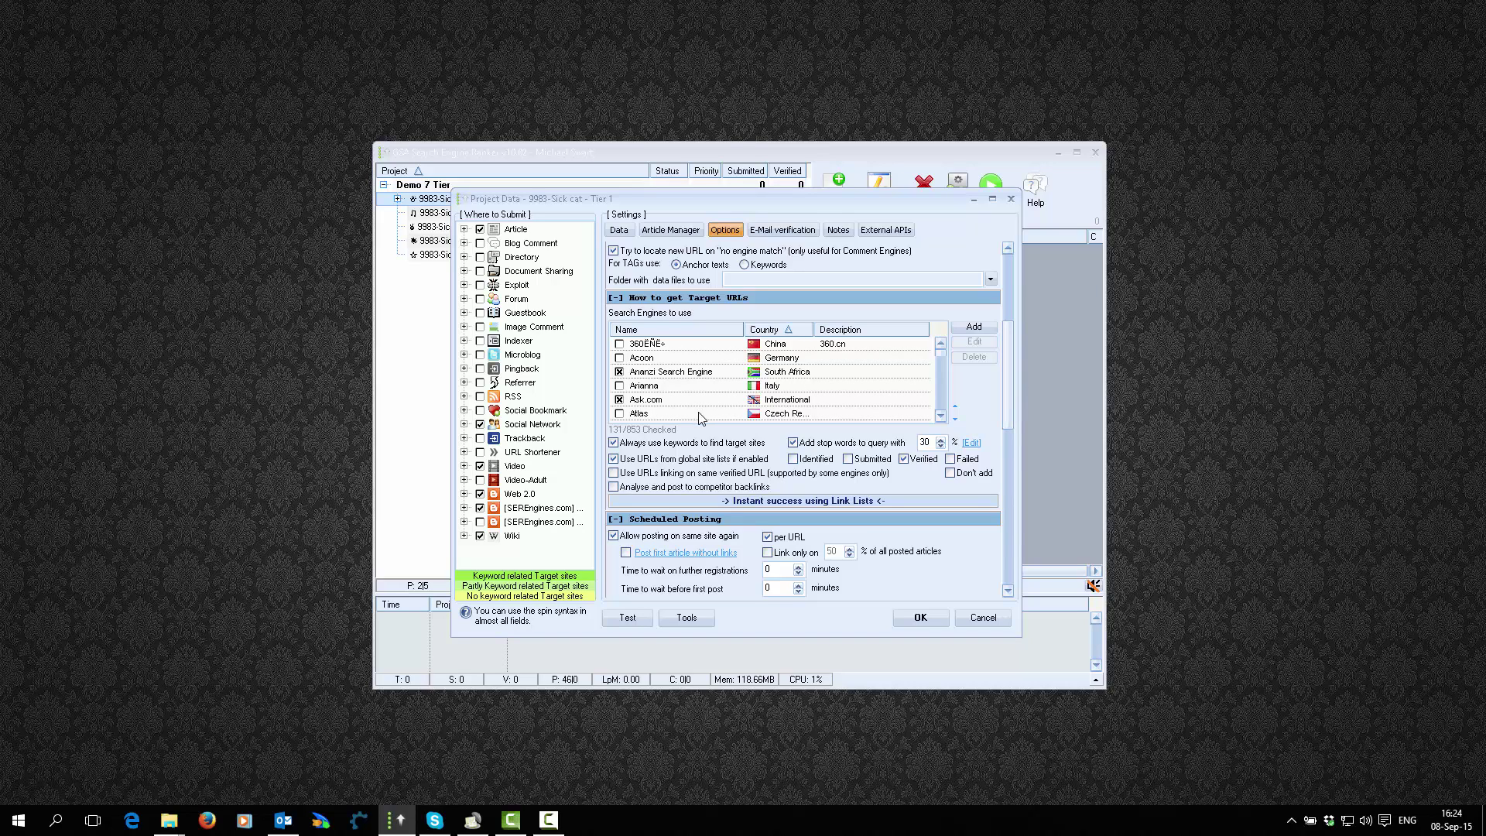
{"action": "right_click", "coordinate": [727, 366]}
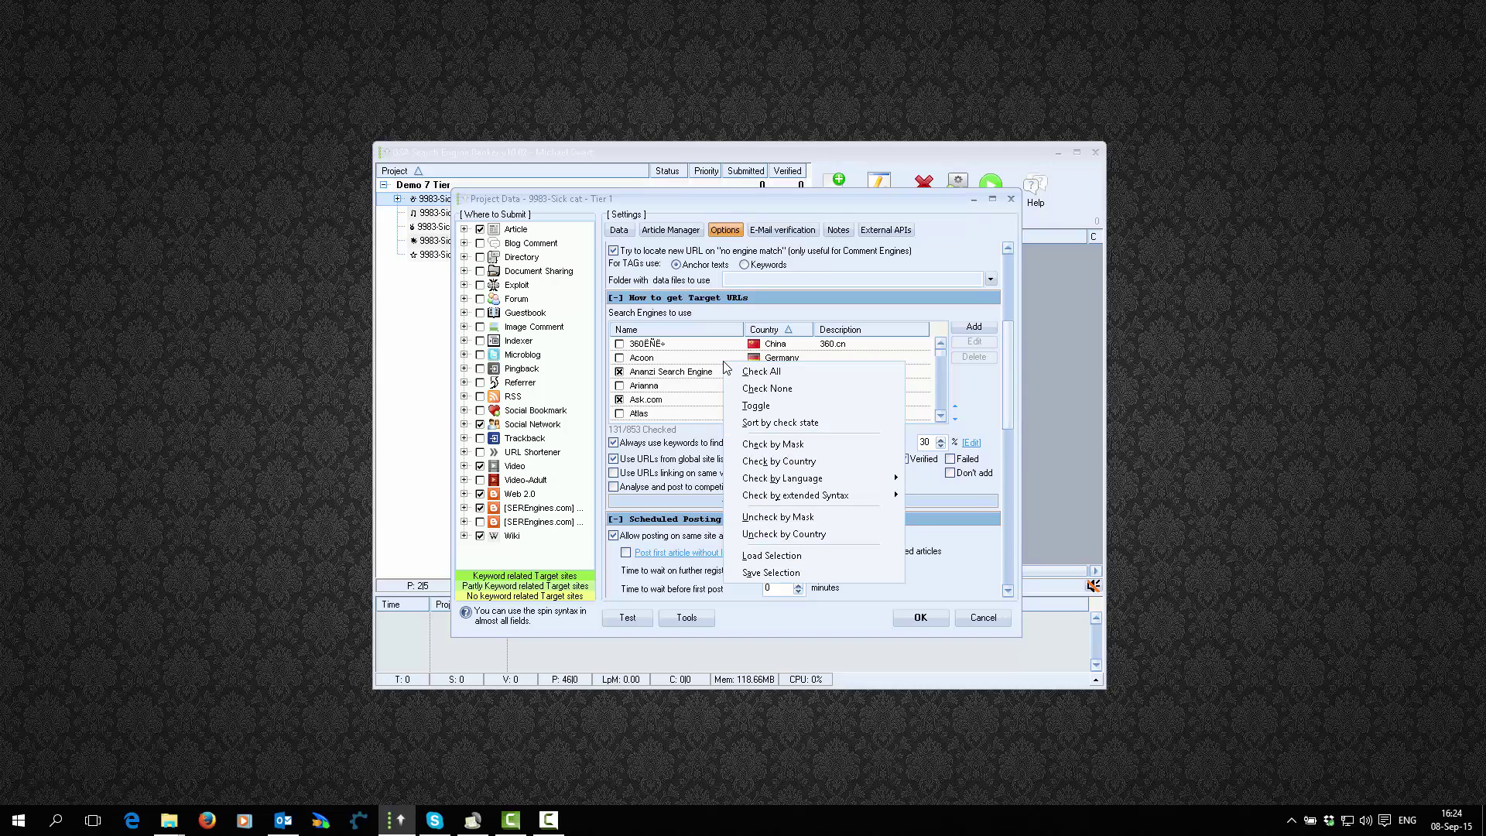
{"action": "left_click", "coordinate": [781, 388]}
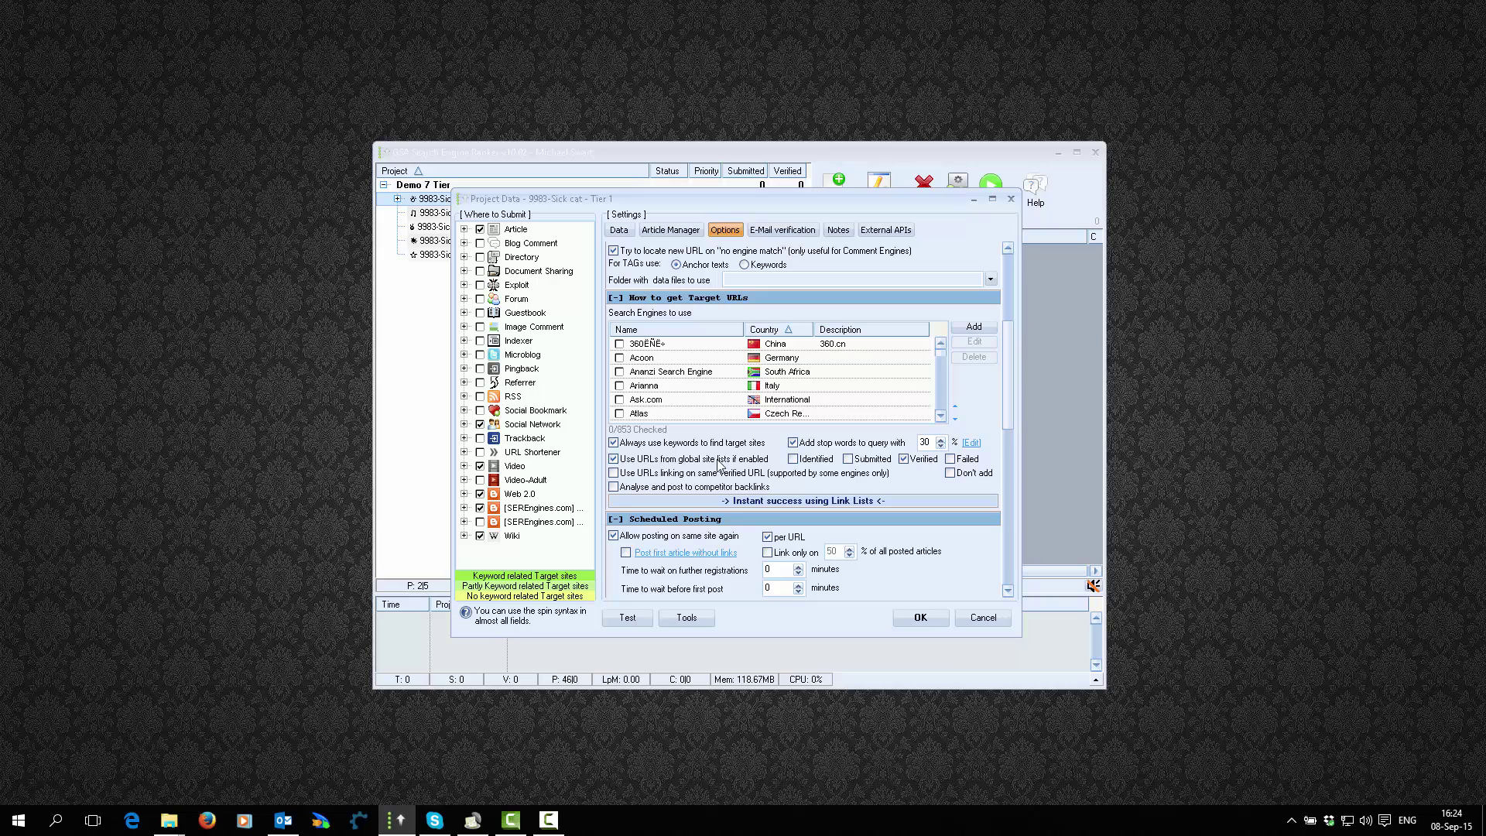
Turn off URLs from global site lists and save the project, skipping the Blog_About spin check and continuing without search engines; expand Tier 1.
{"action": "left_click", "coordinate": [613, 460]}
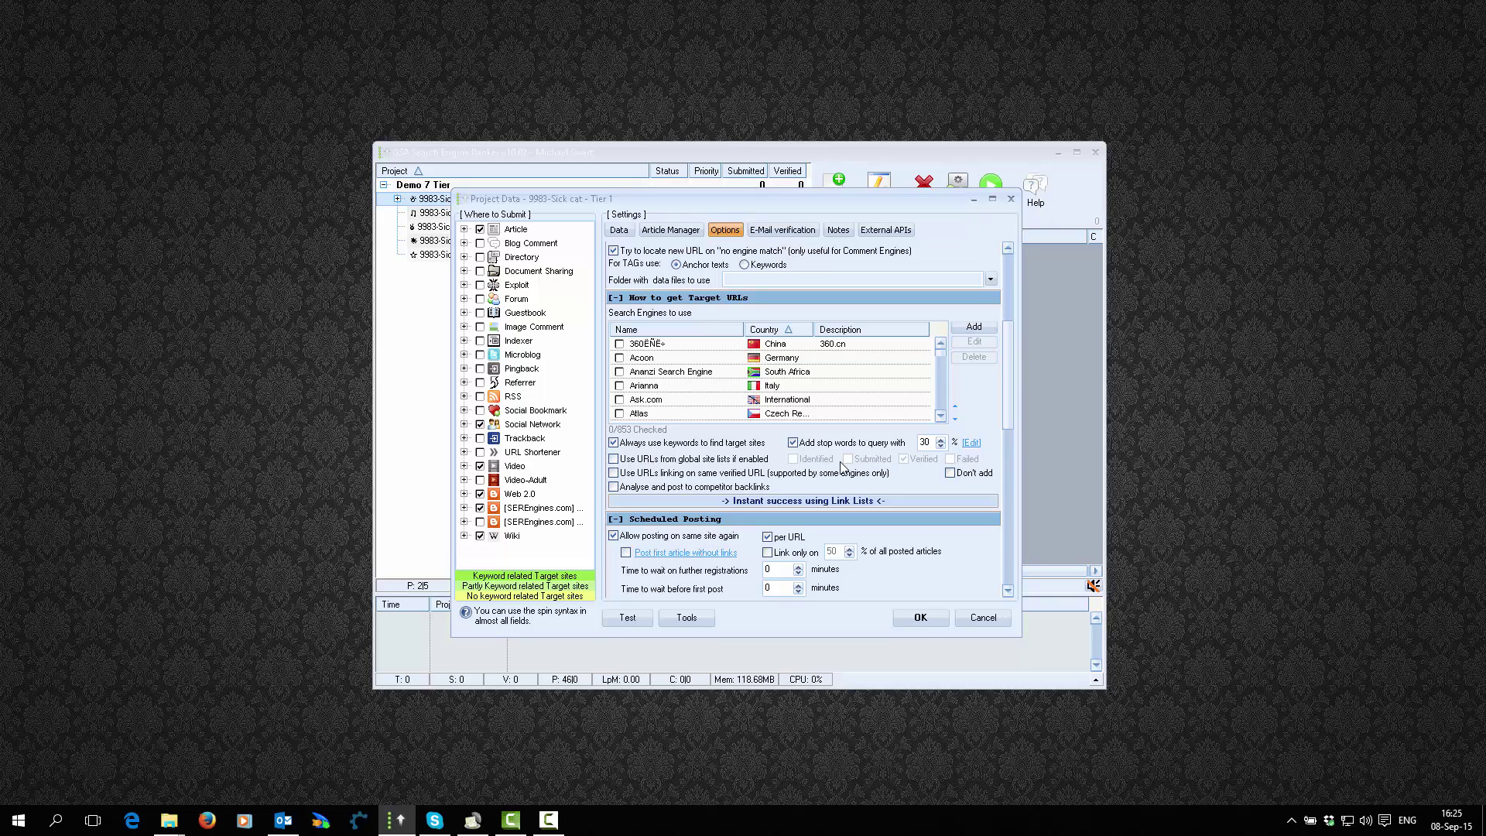
{"action": "left_click", "coordinate": [921, 618]}
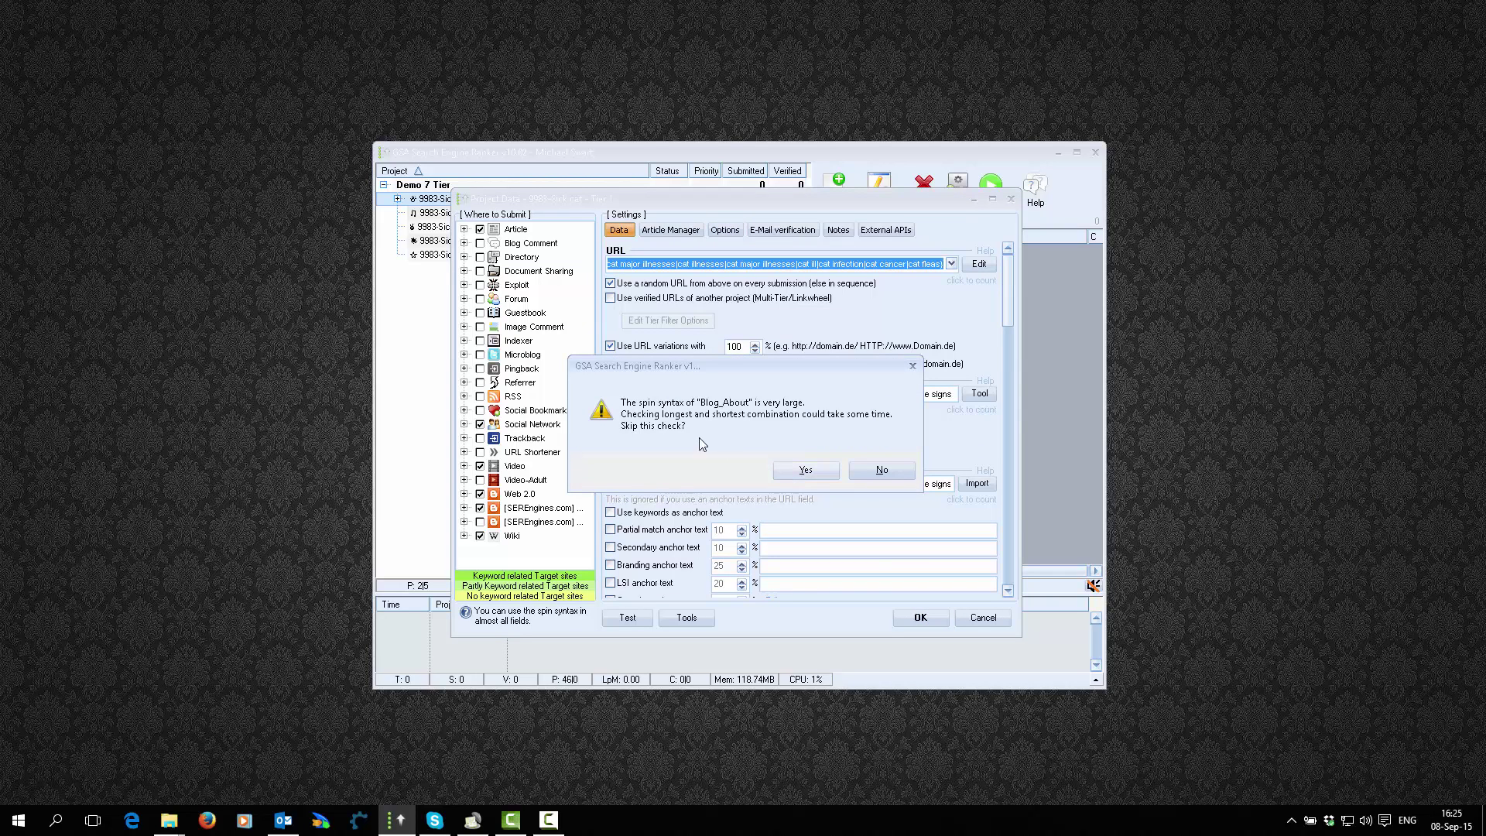
{"action": "left_click", "coordinate": [806, 471]}
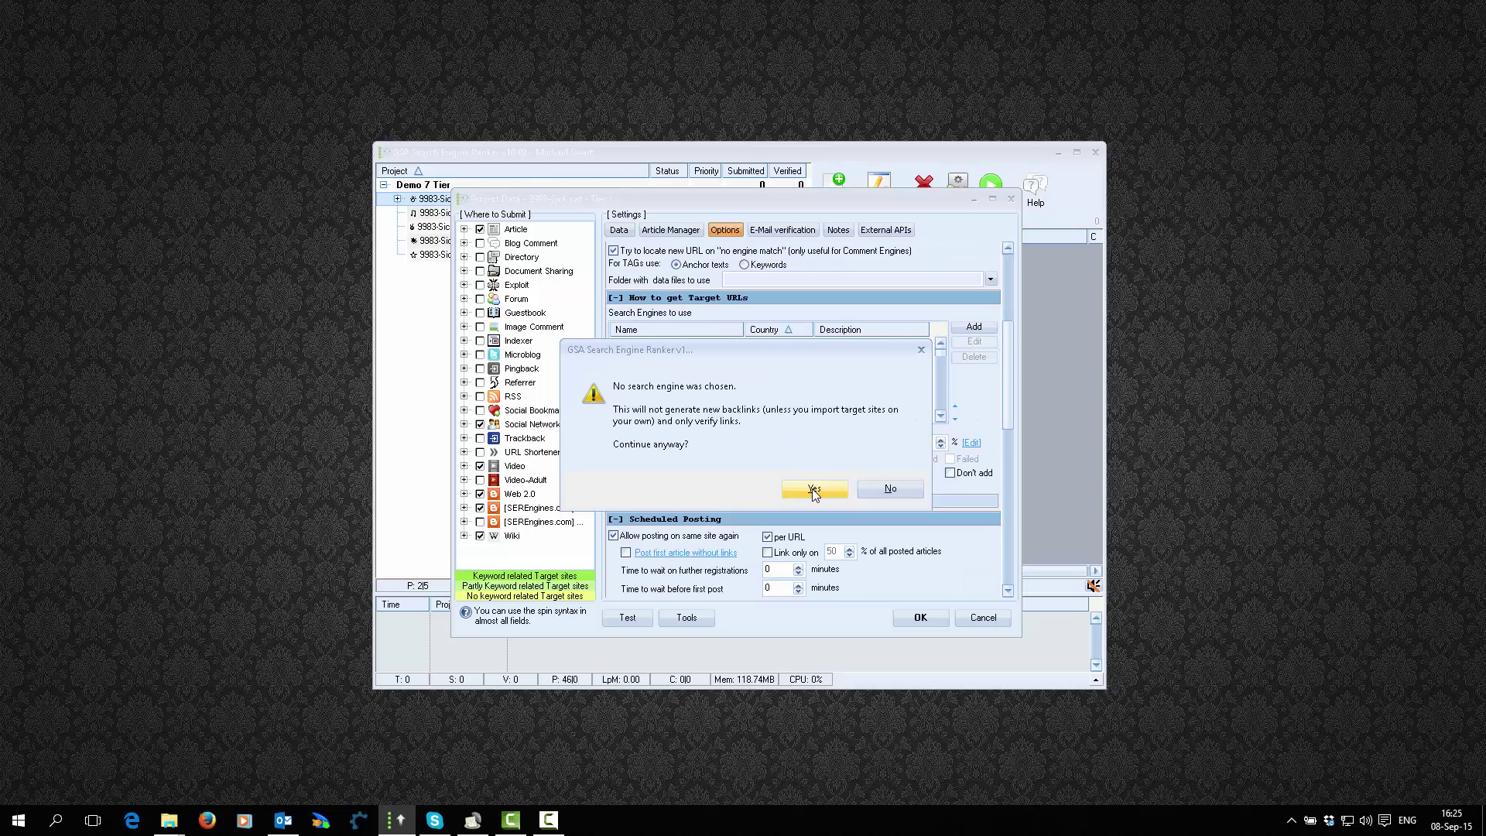
{"action": "left_click", "coordinate": [813, 489]}
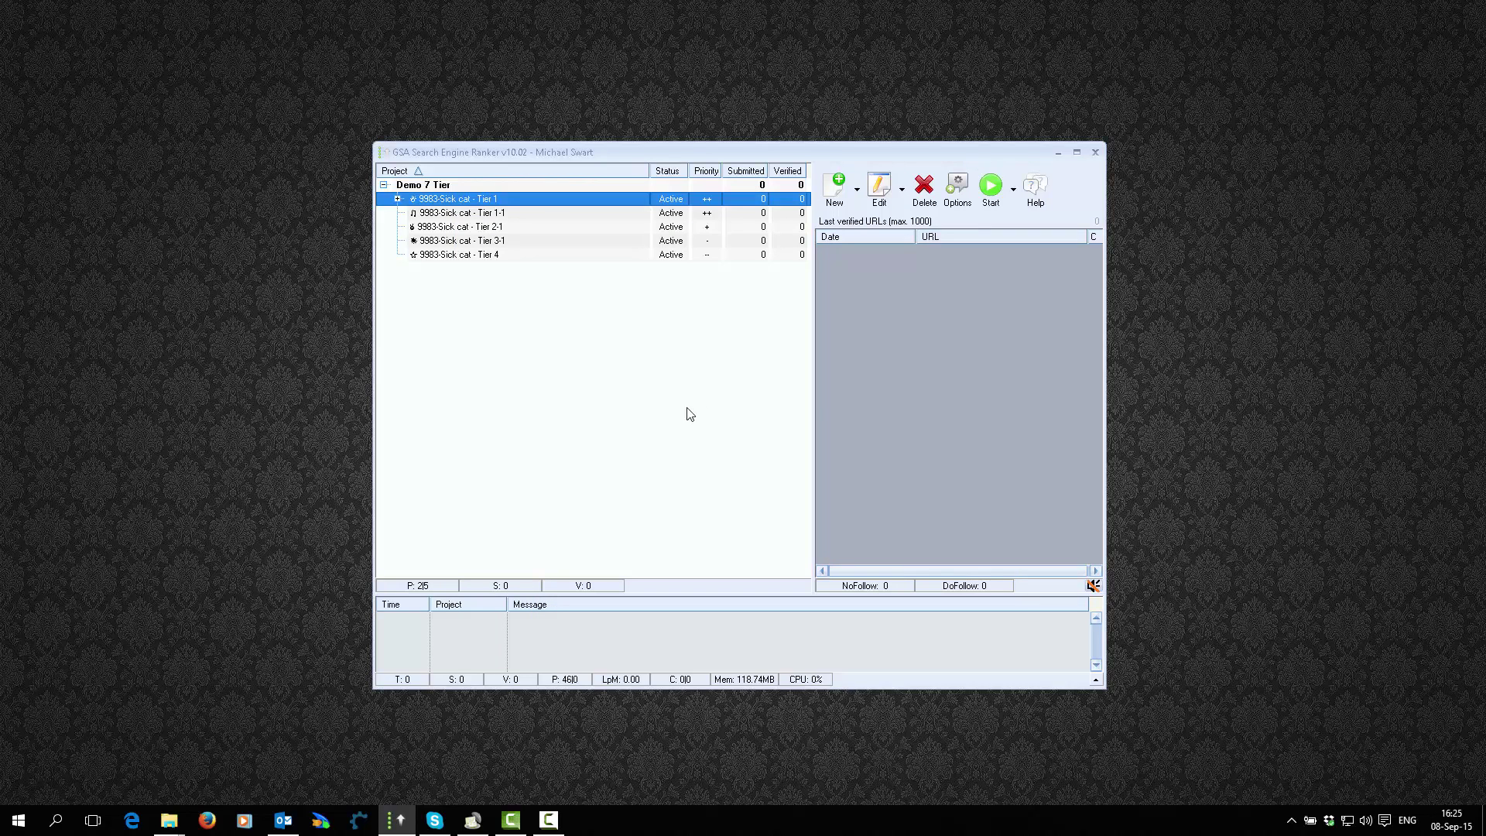
{"action": "left_click", "coordinate": [397, 199]}
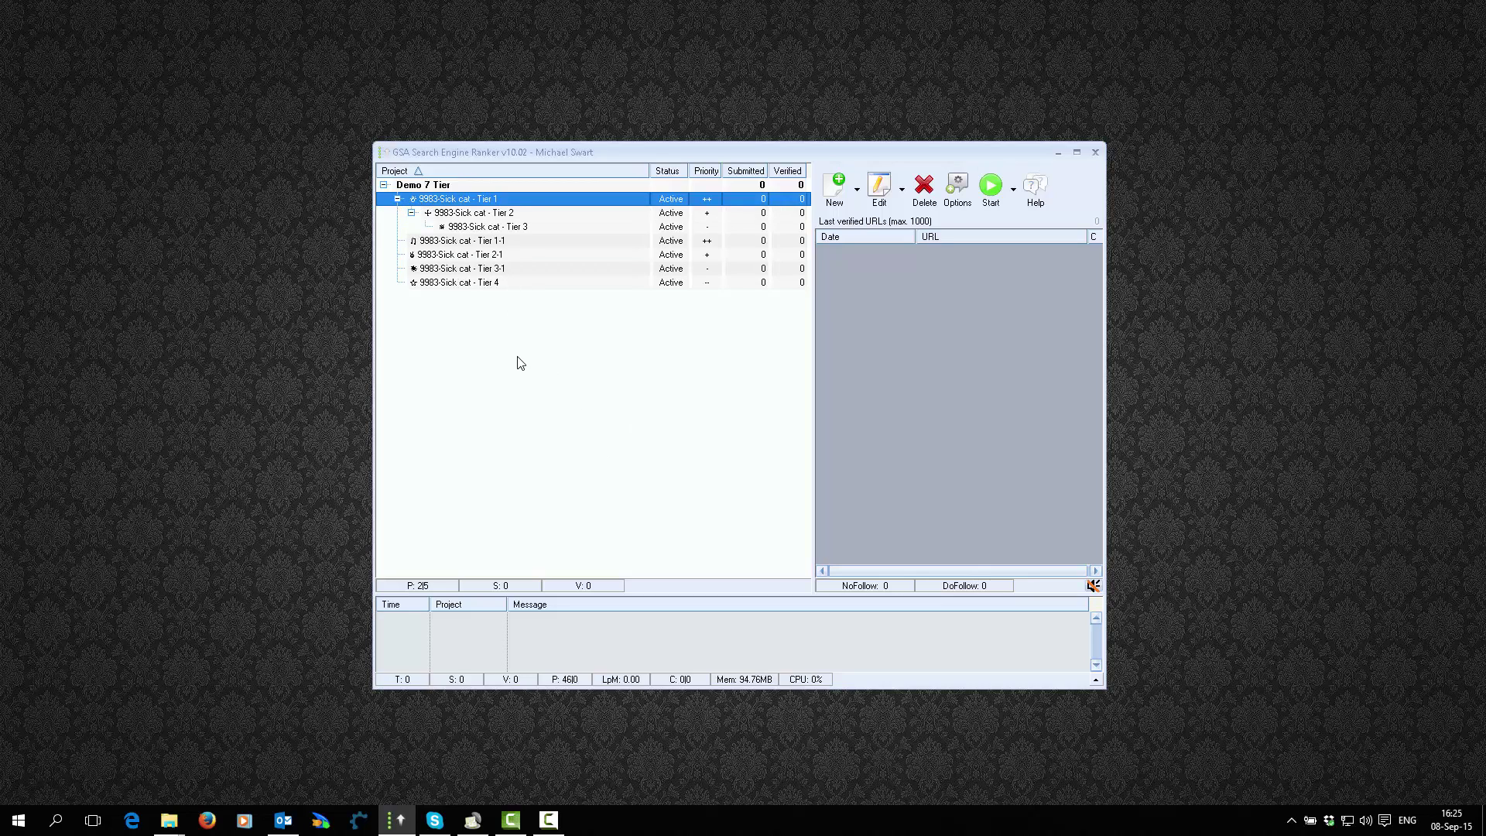
{"action": "right_click", "coordinate": [490, 241]}
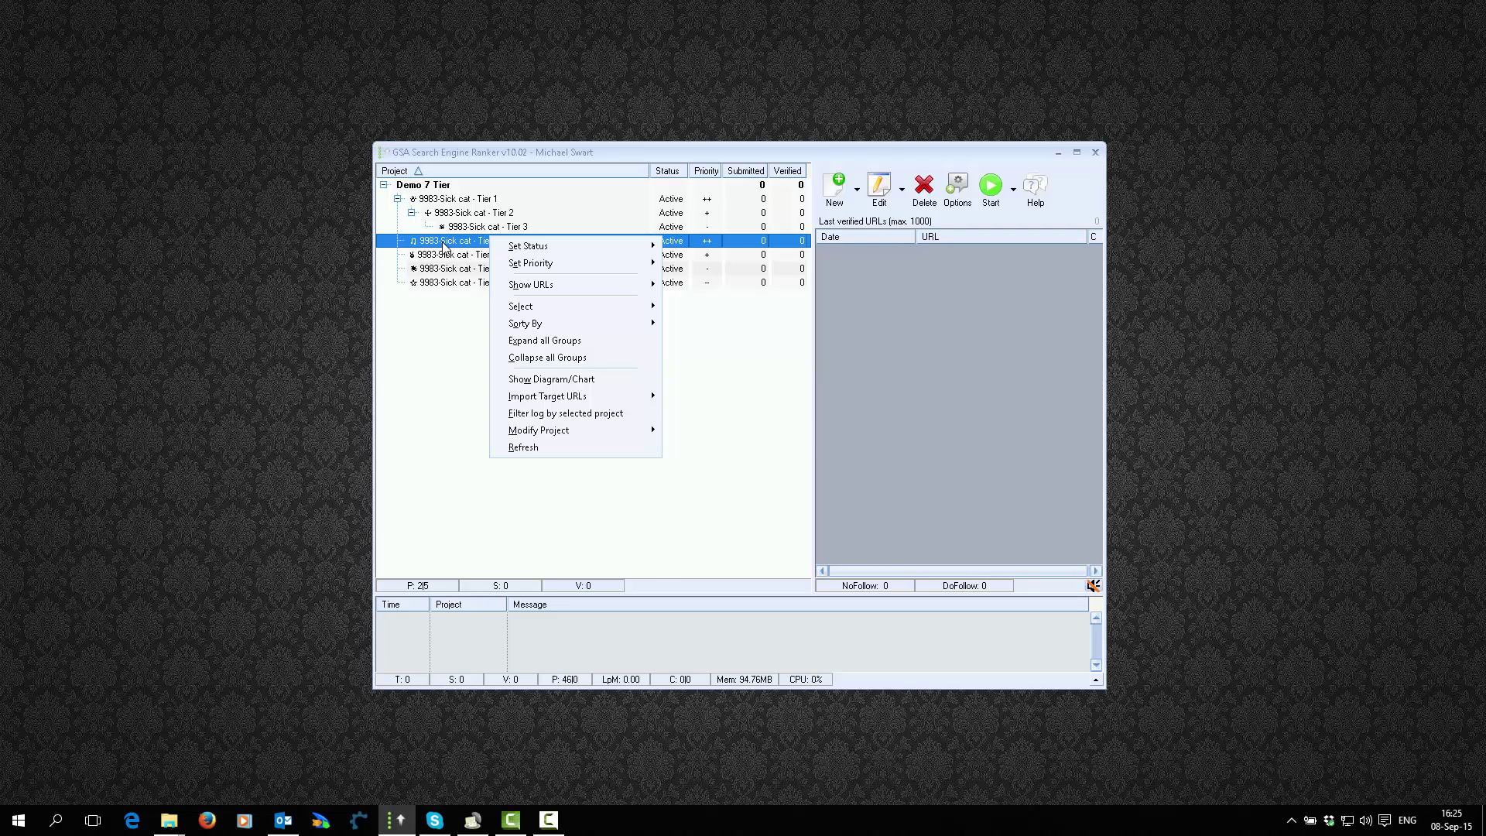
{"action": "left_click", "coordinate": [434, 375]}
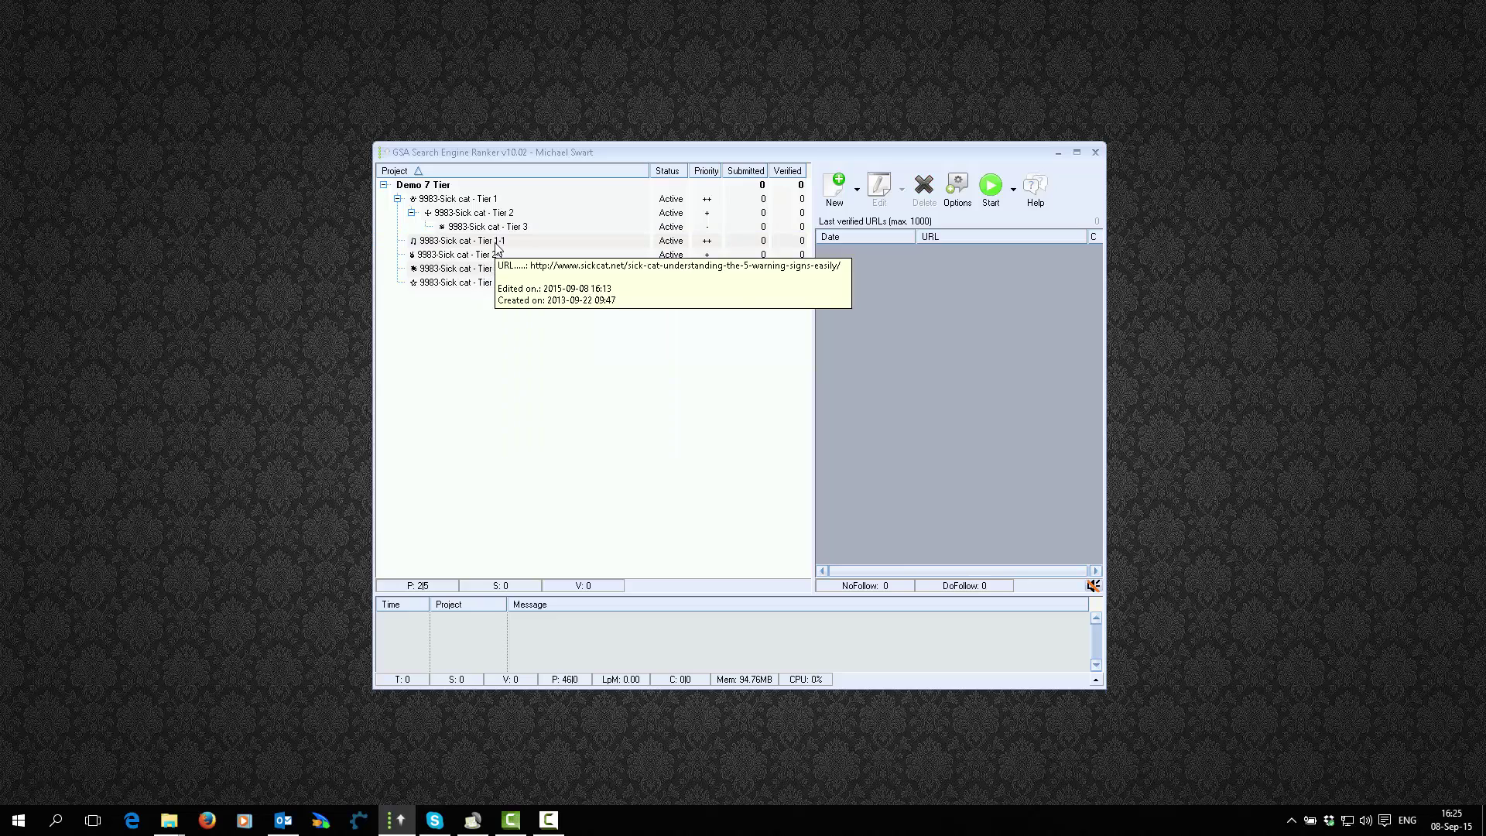
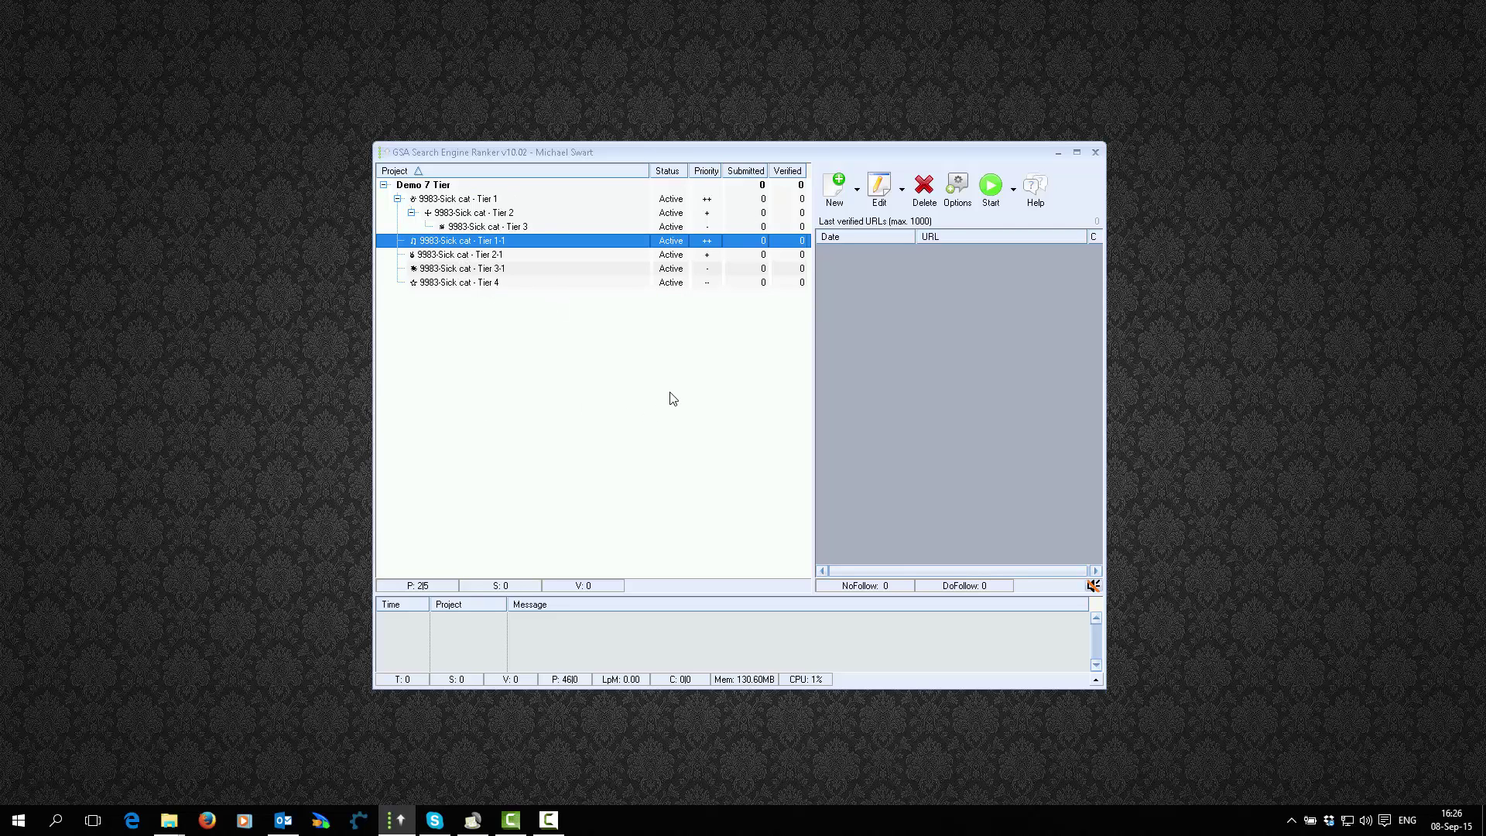
{"action": "mouse_move", "coordinate": [504, 244]}
{"action": "left_click", "coordinate": [496, 201]}
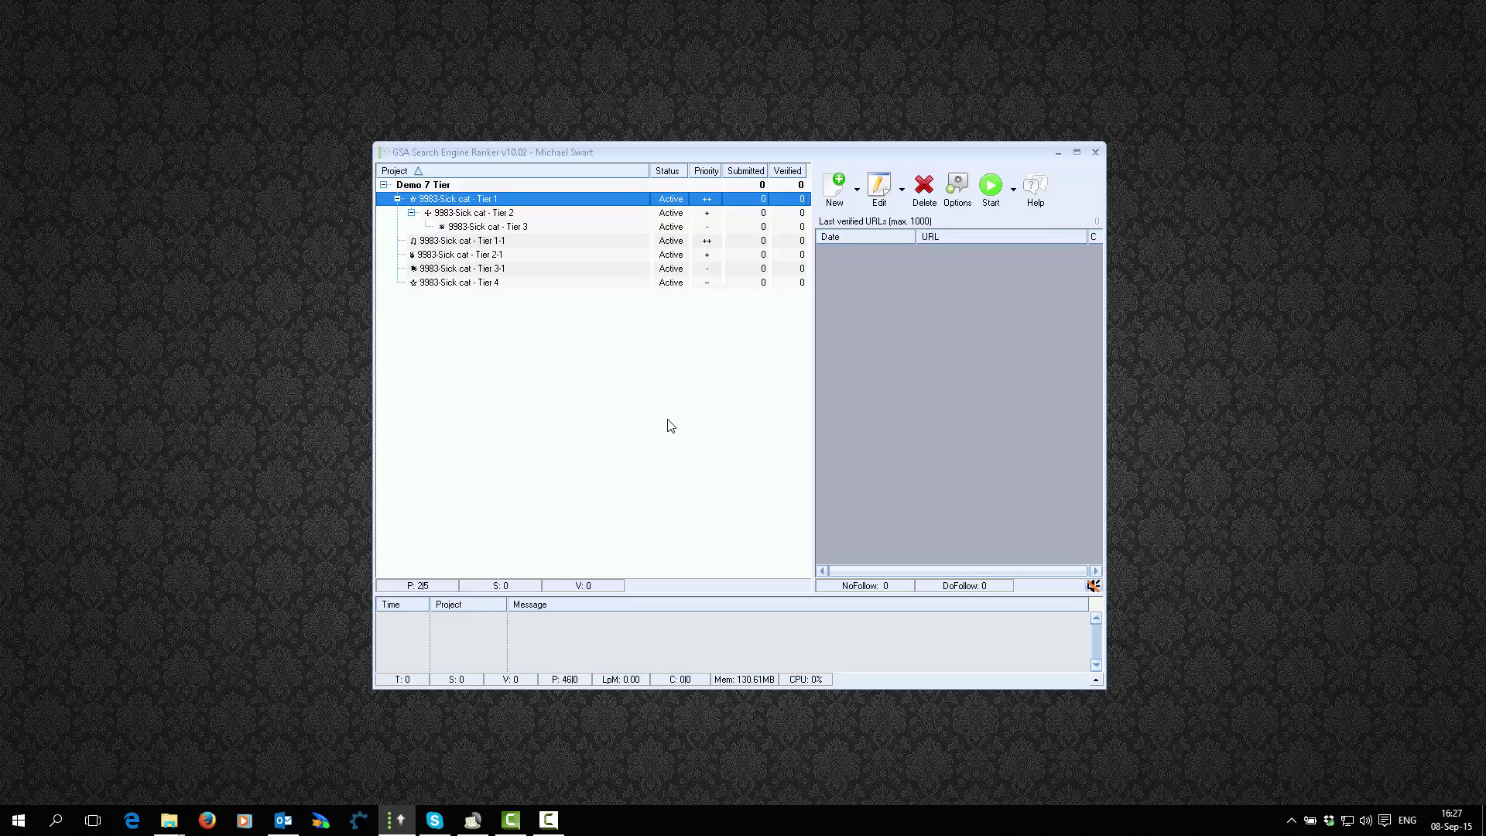
Open the Tier 1 project's options and turn the use of URLs from global site lists back on.
{"action": "double_click", "coordinate": [541, 203]}
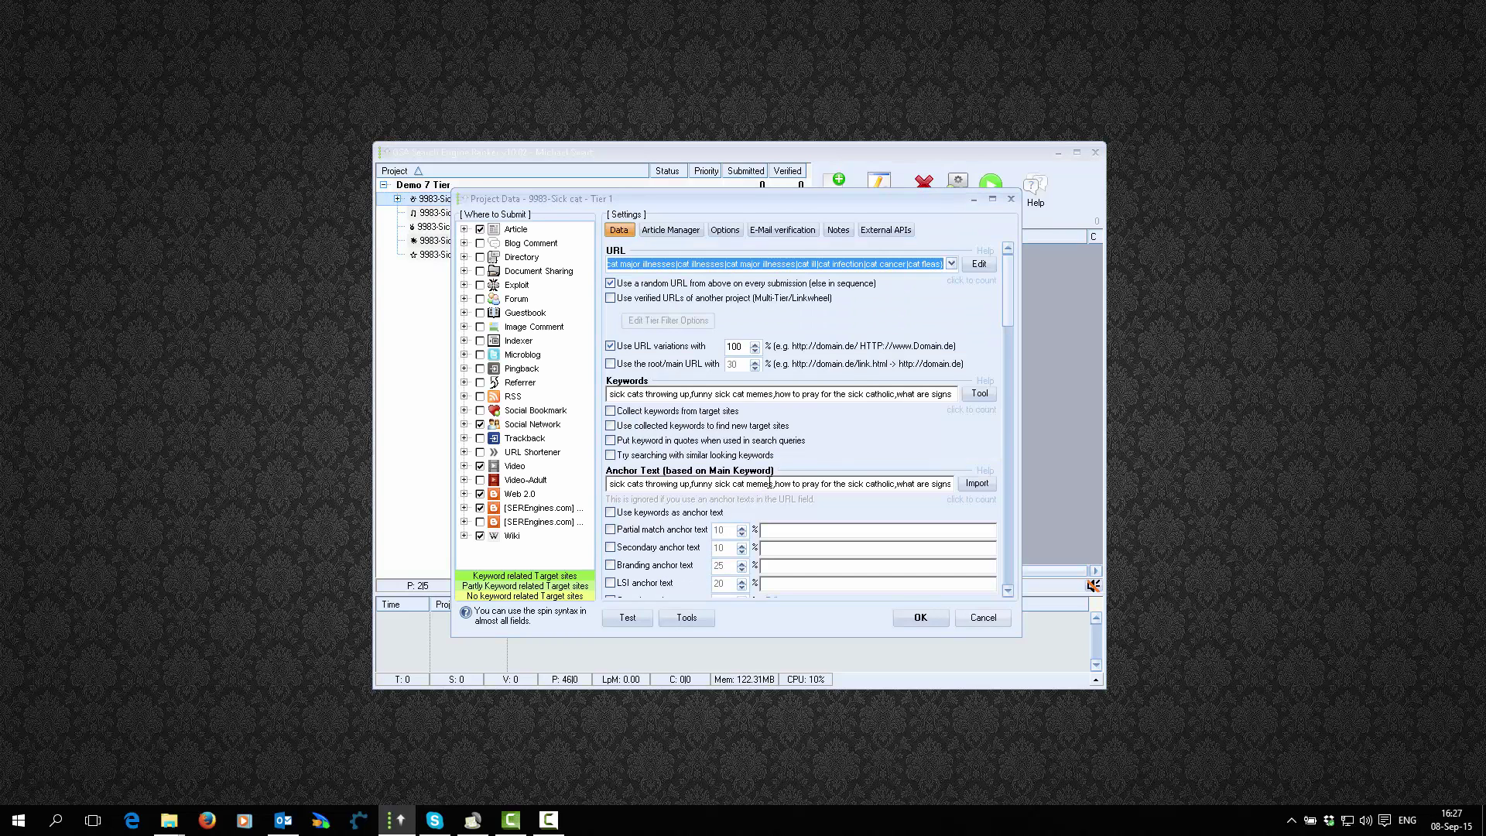
{"action": "left_click", "coordinate": [728, 232]}
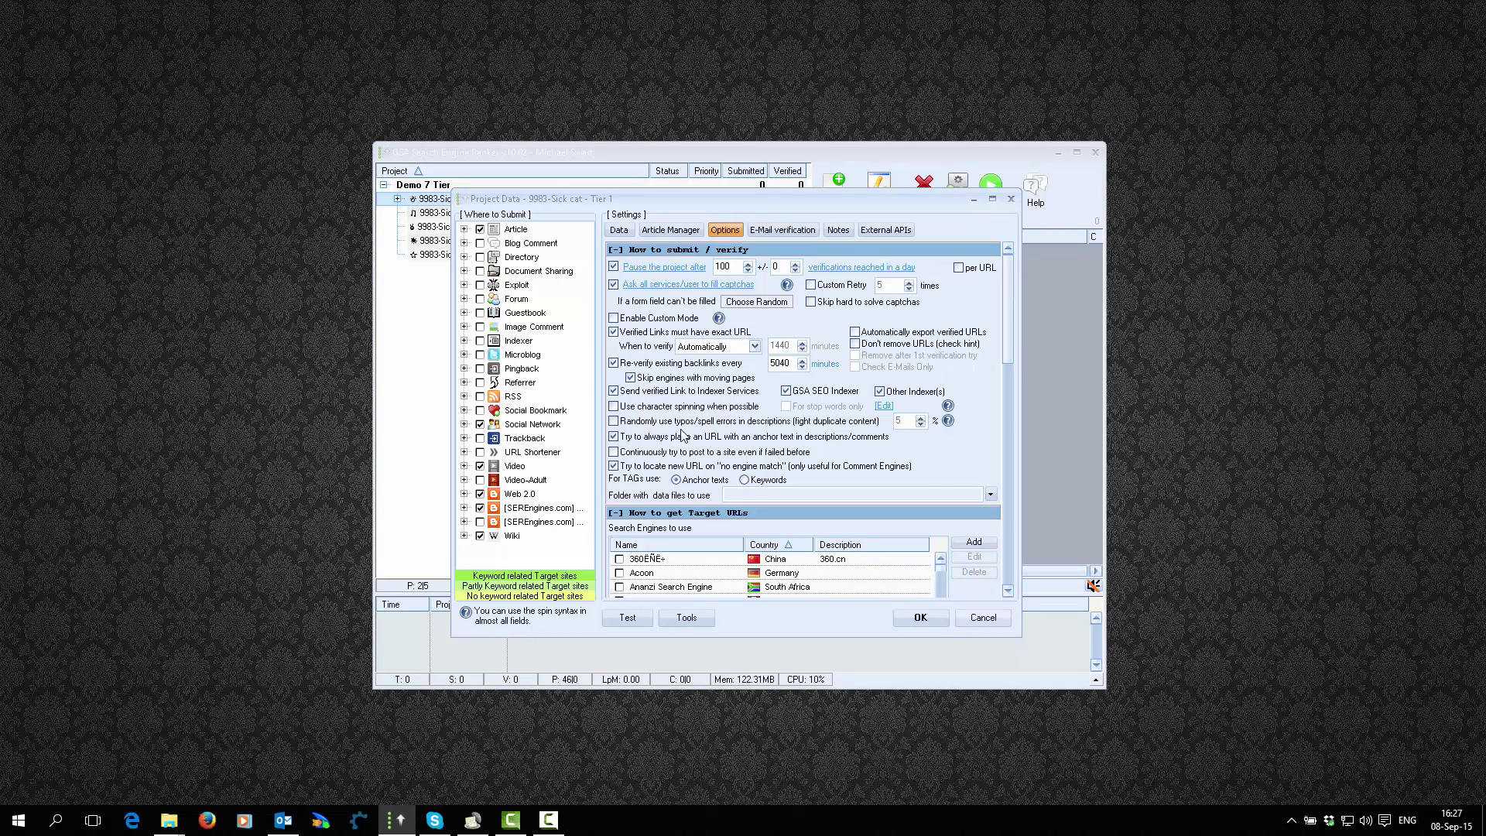
{"action": "left_click", "coordinate": [1010, 577]}
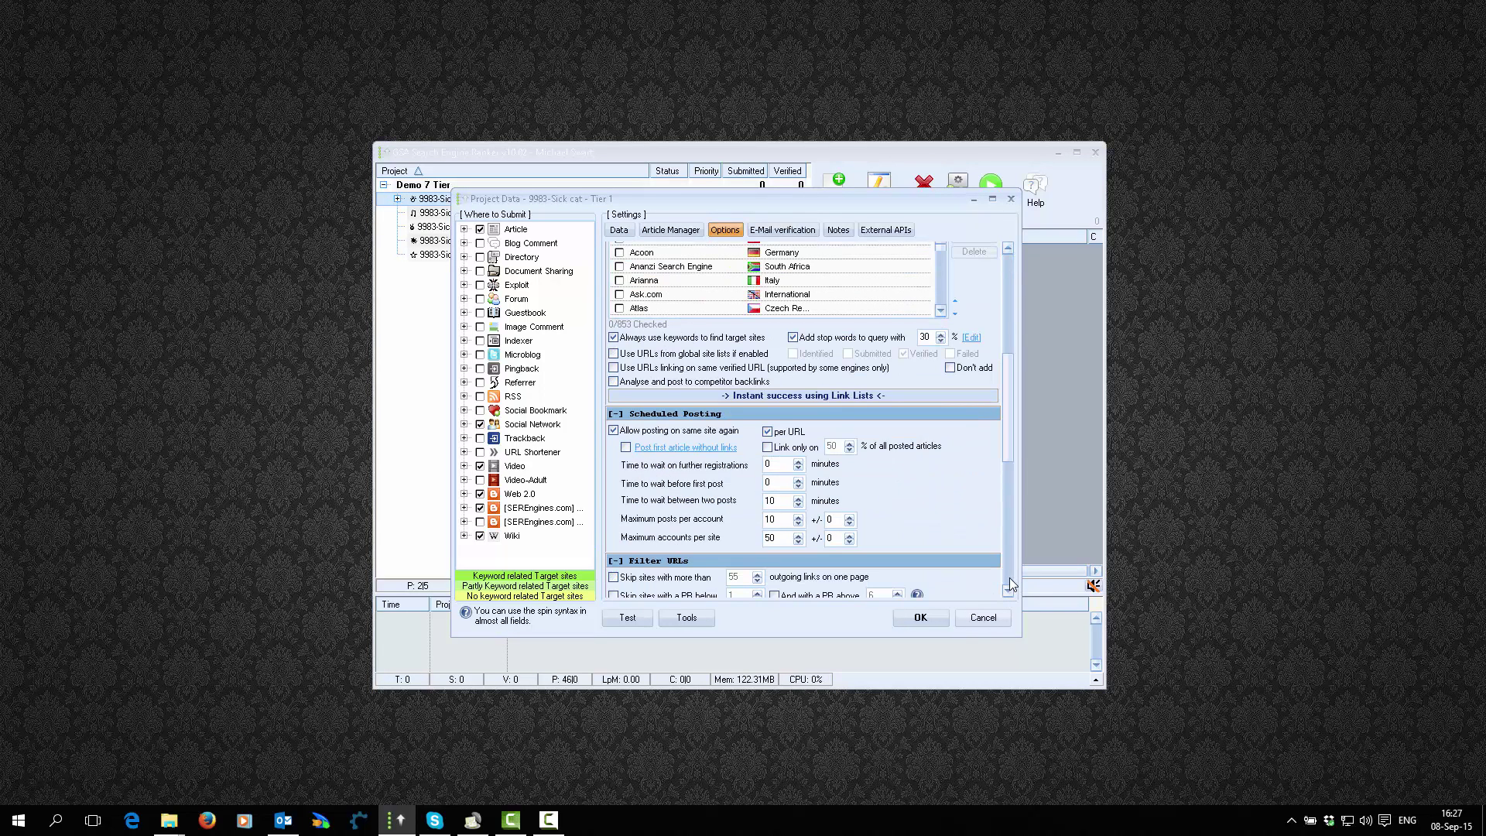
{"action": "left_click", "coordinate": [615, 354]}
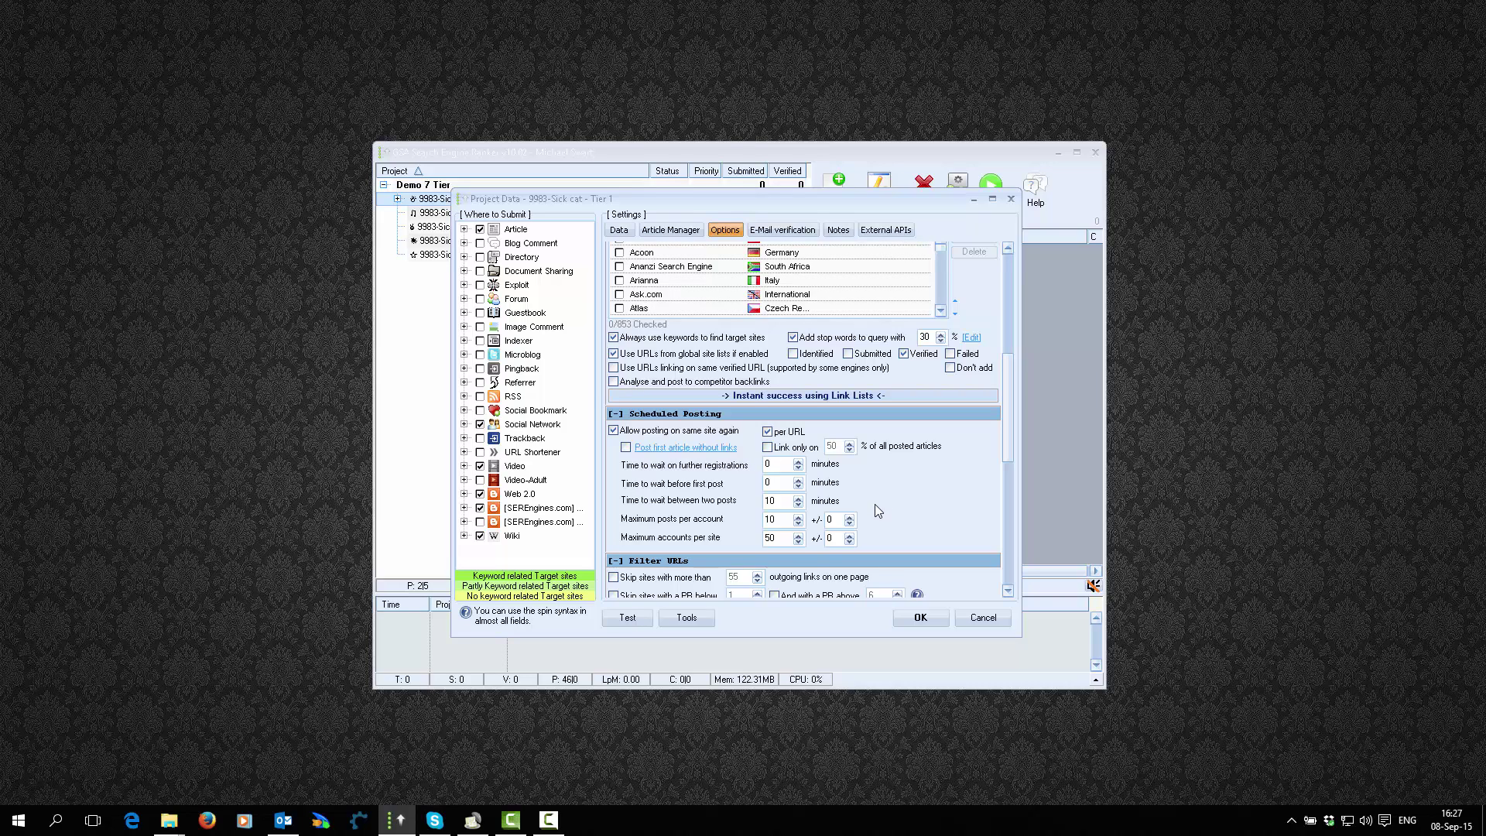
Check all English-language search engines as sources of target URLs for the Tier 1 project.
{"action": "right_click", "coordinate": [688, 273]}
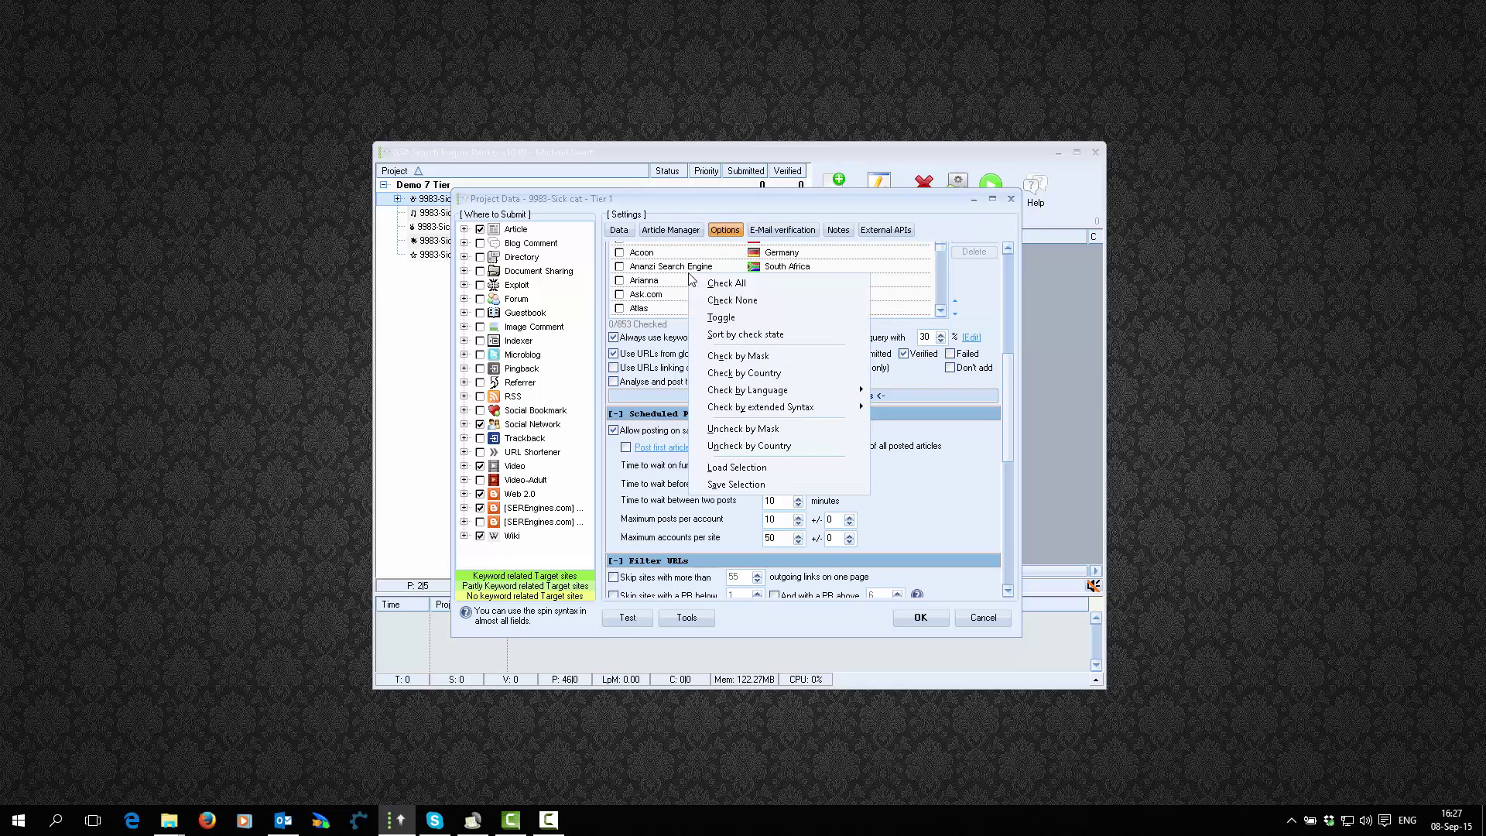
{"action": "mouse_move", "coordinate": [801, 389]}
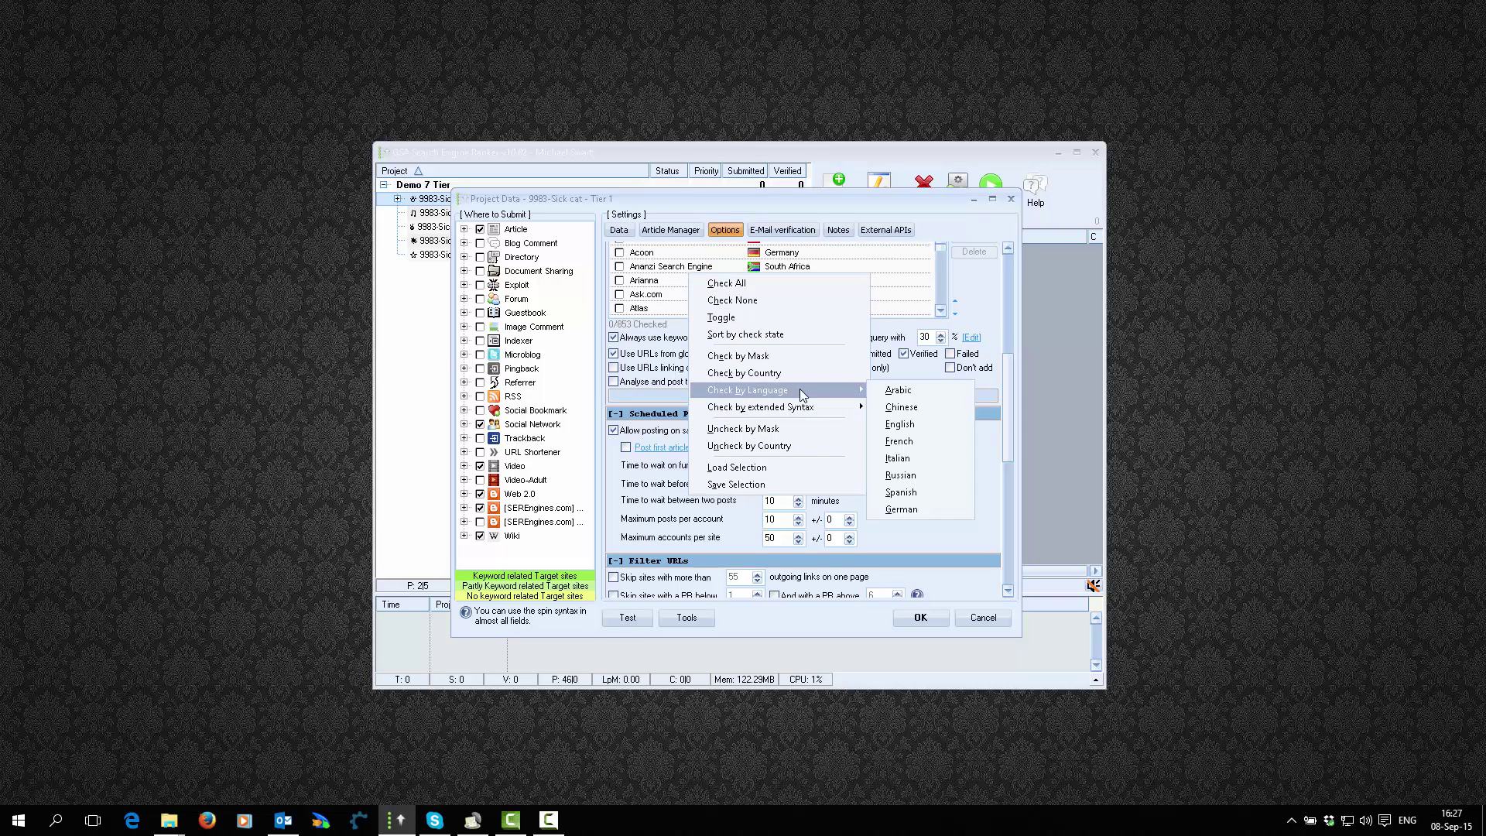
{"action": "left_click", "coordinate": [906, 424]}
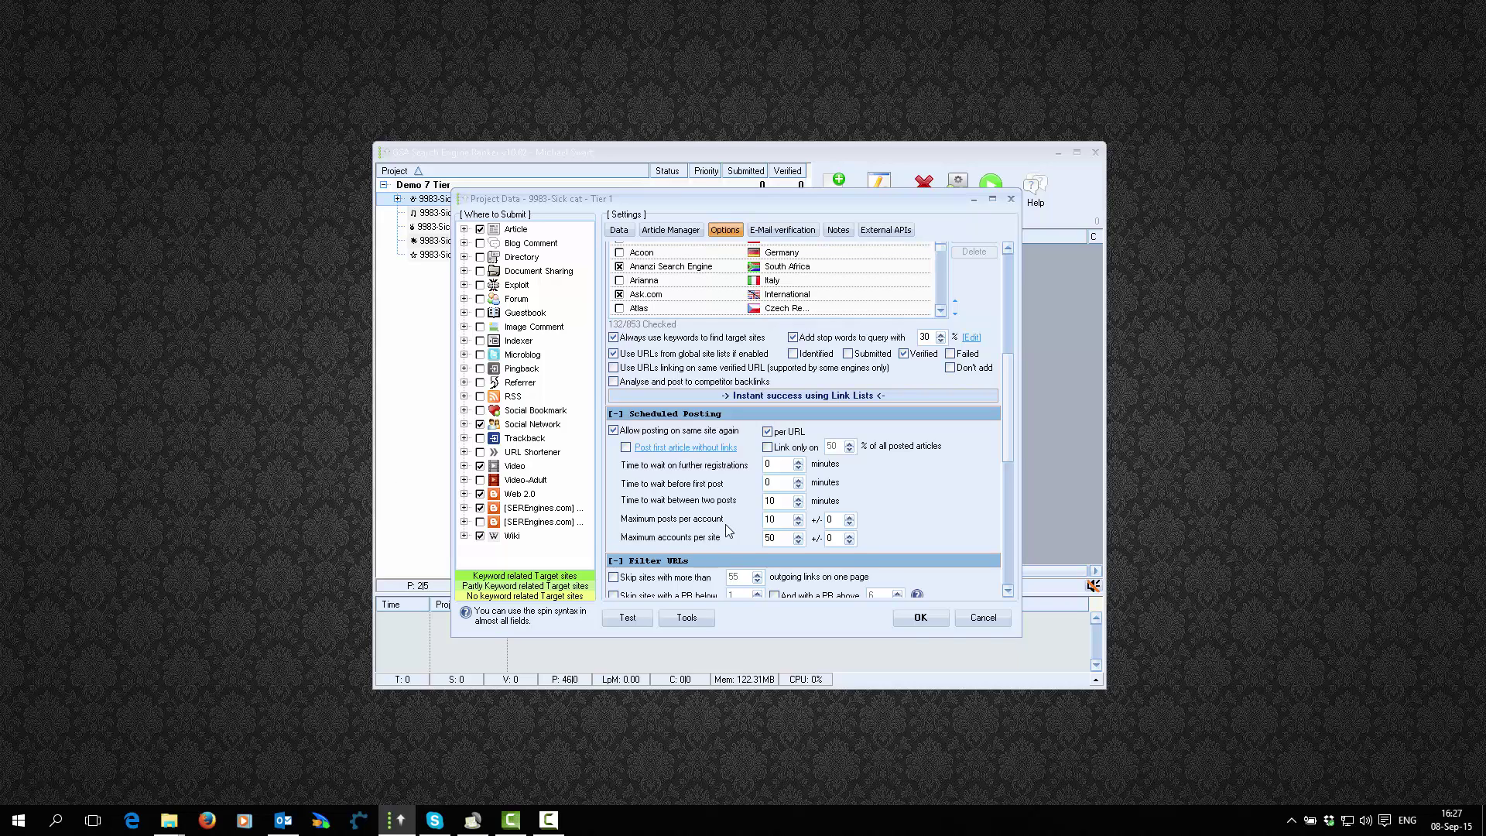
Save the Tier 1 project, skipping the Blog_About spin check and accepting site lists together with keyword targeting, and expand its sub-tiers.
{"action": "left_click", "coordinate": [922, 619]}
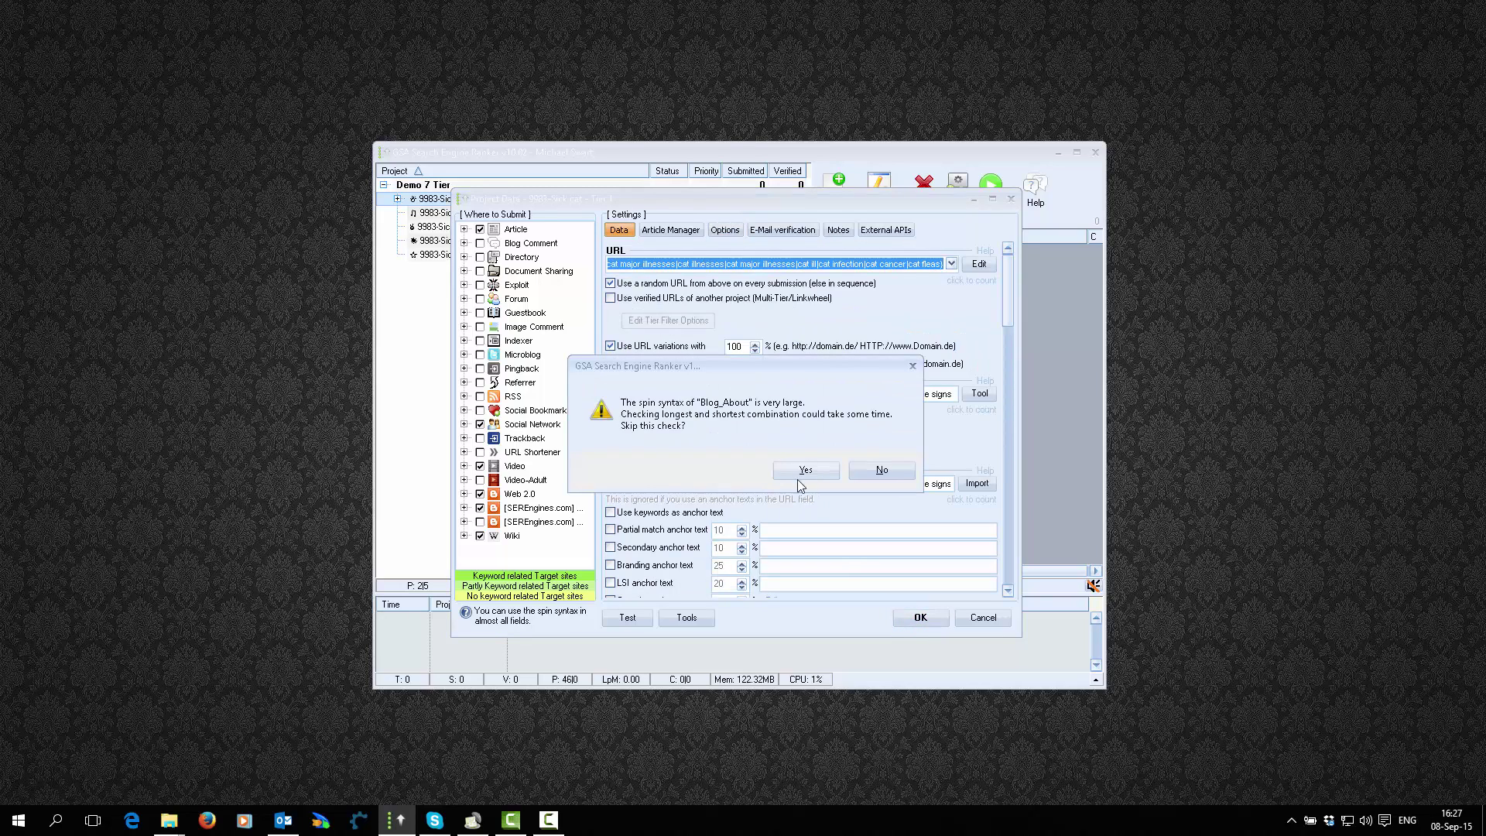
{"action": "left_click", "coordinate": [801, 472]}
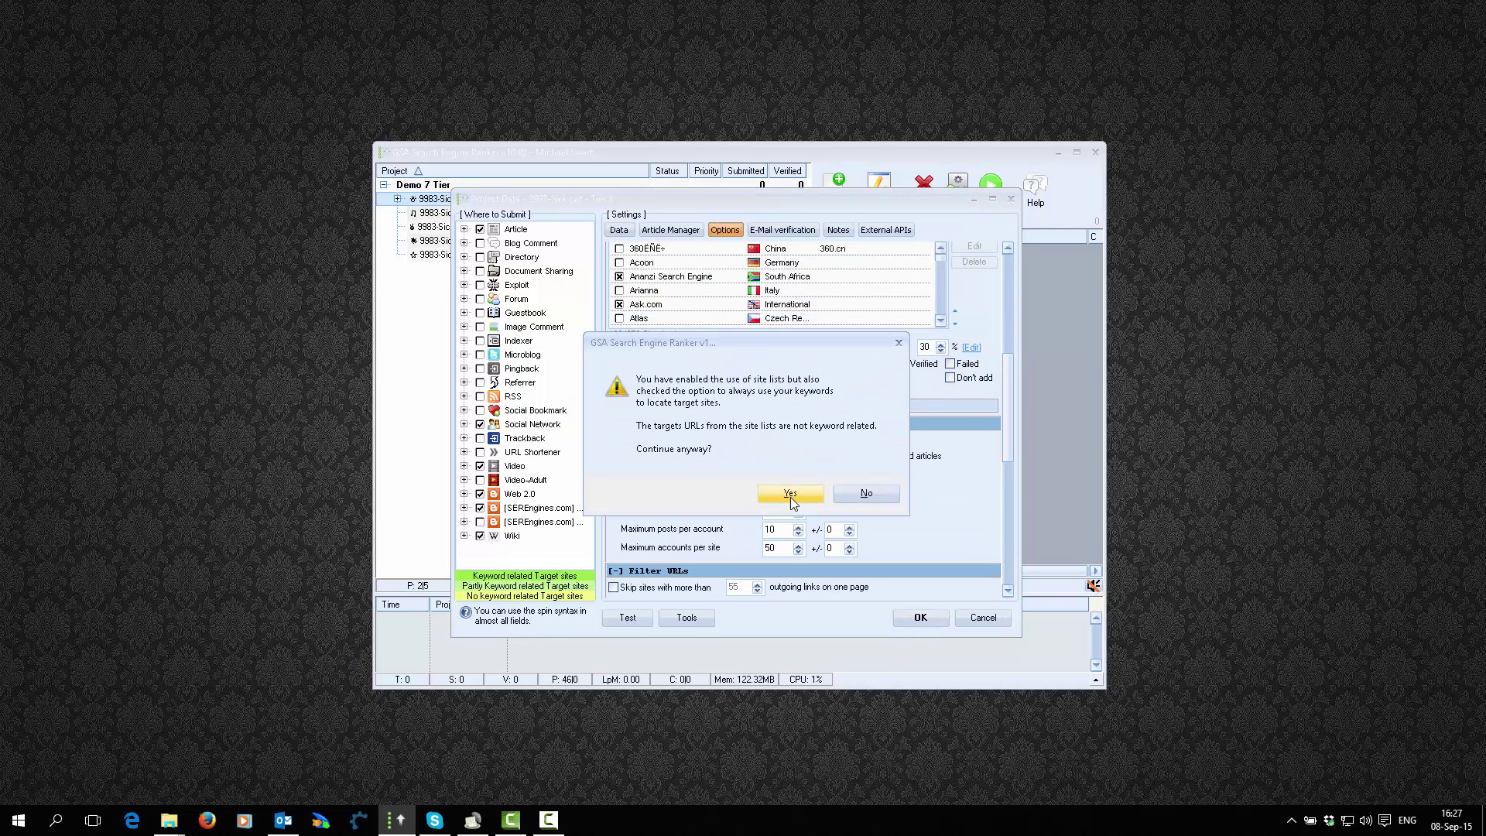
{"action": "left_click", "coordinate": [791, 496]}
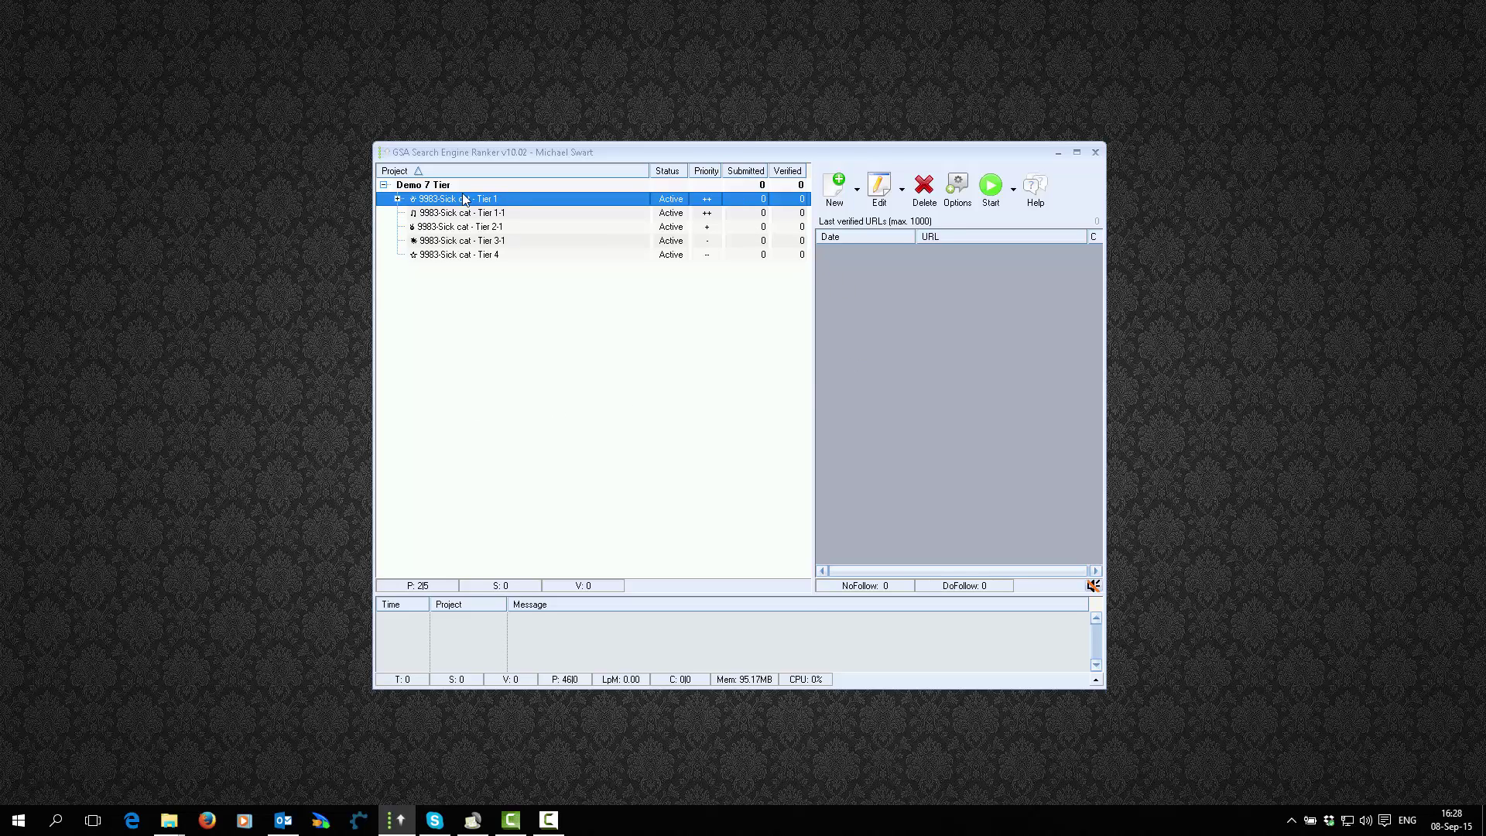
{"action": "left_click", "coordinate": [398, 199]}
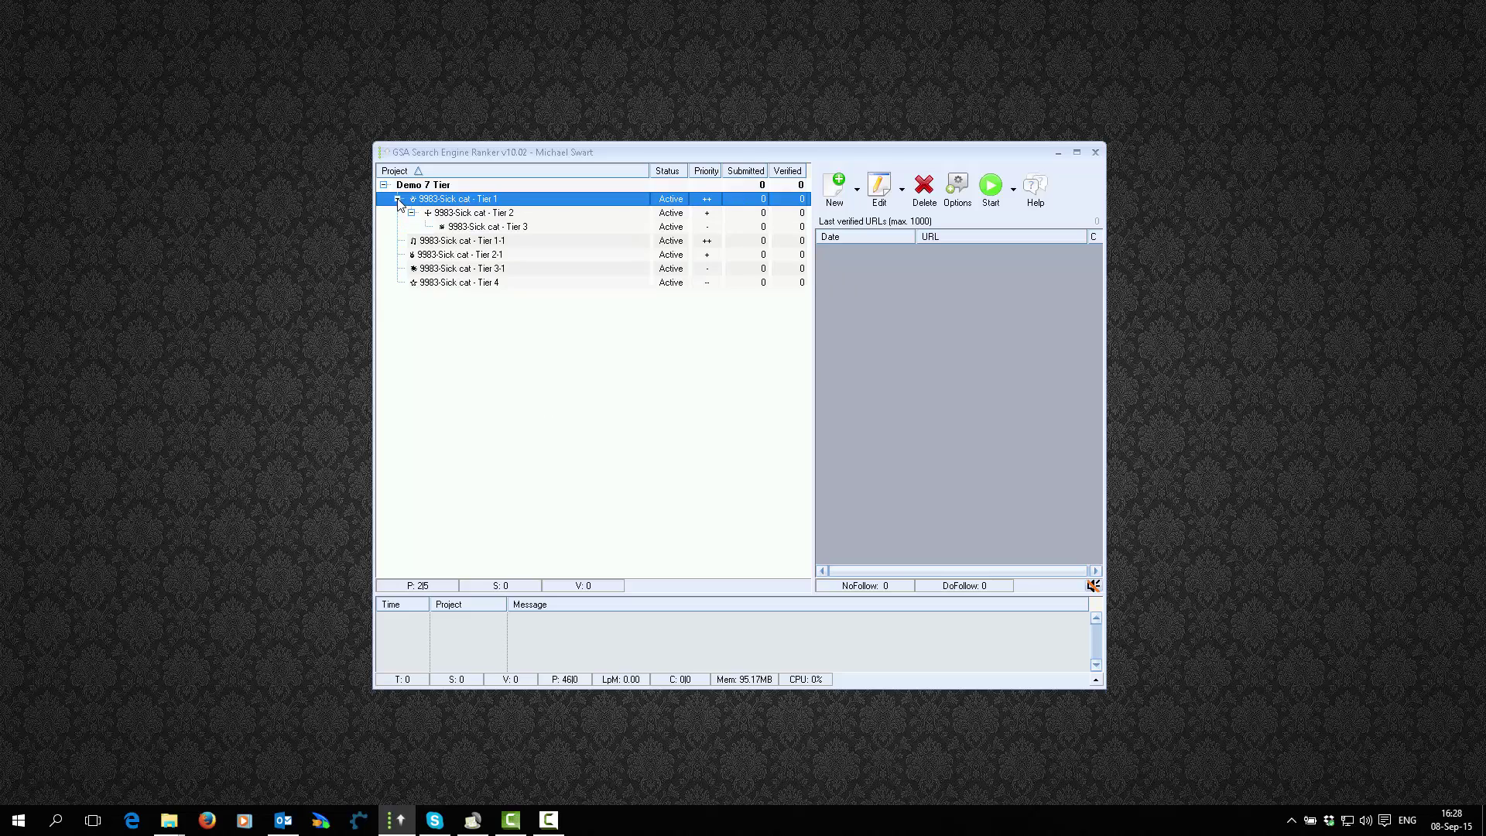